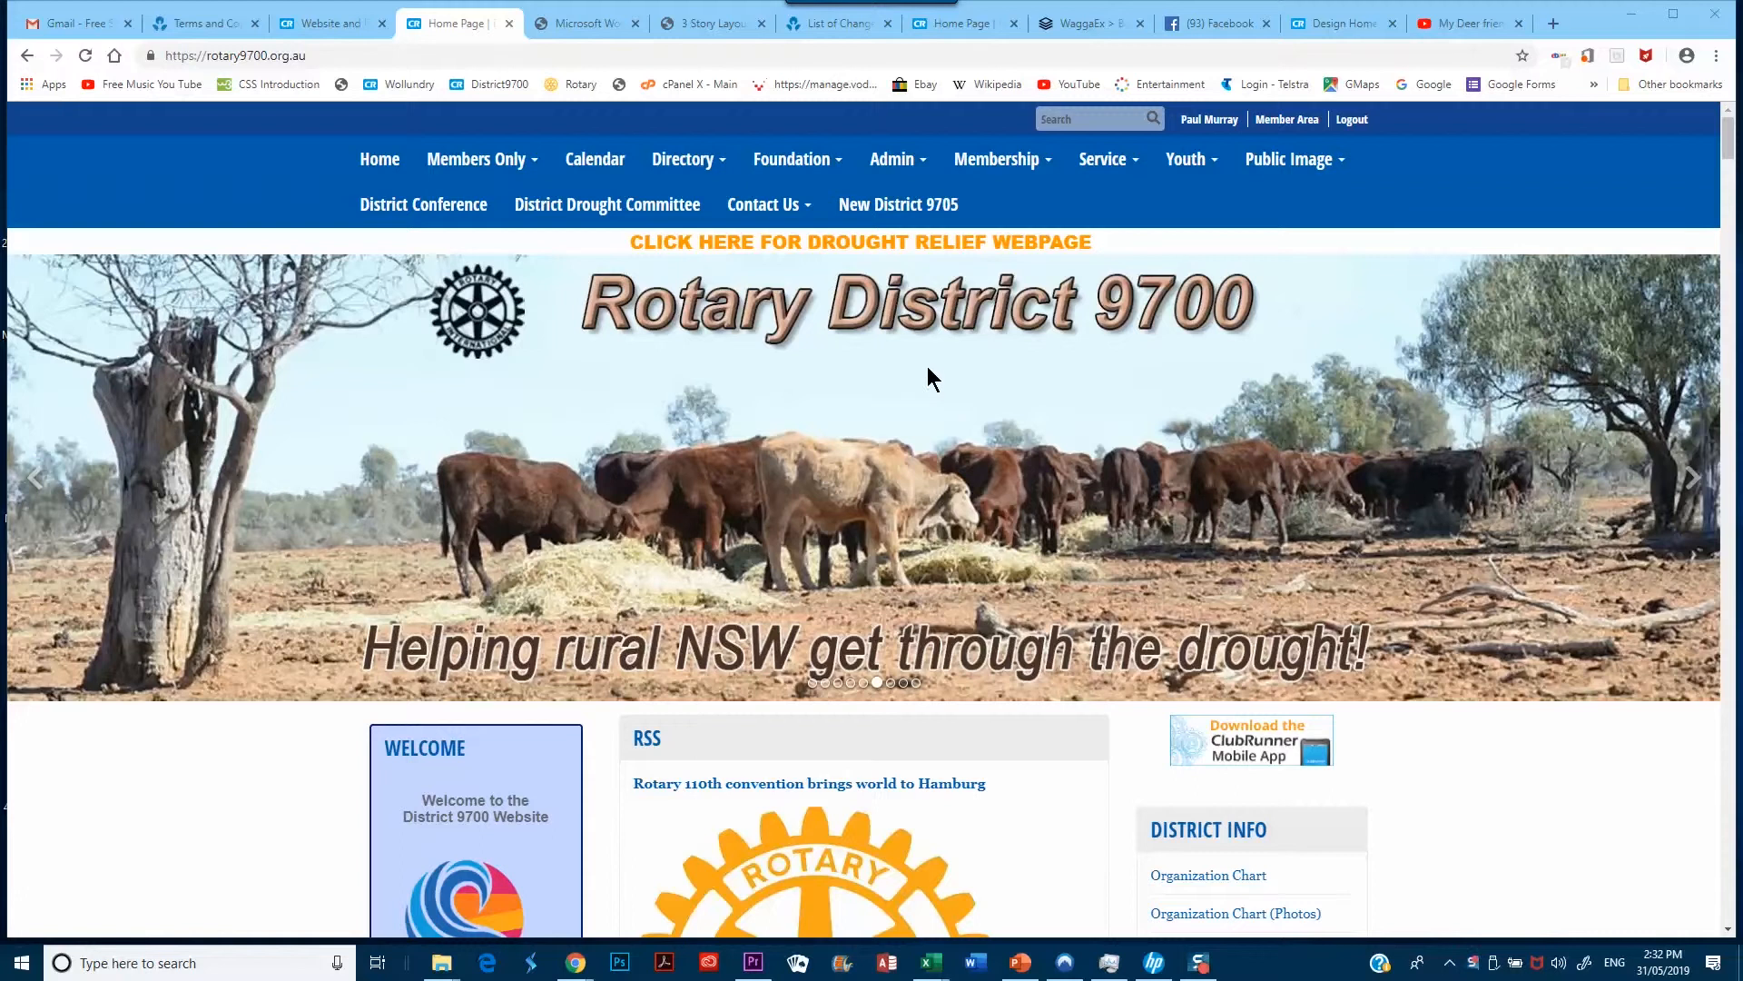
# Browse the top menus and open Foundation > Paul Harris Society
pyautogui.moveTo(1279, 162)
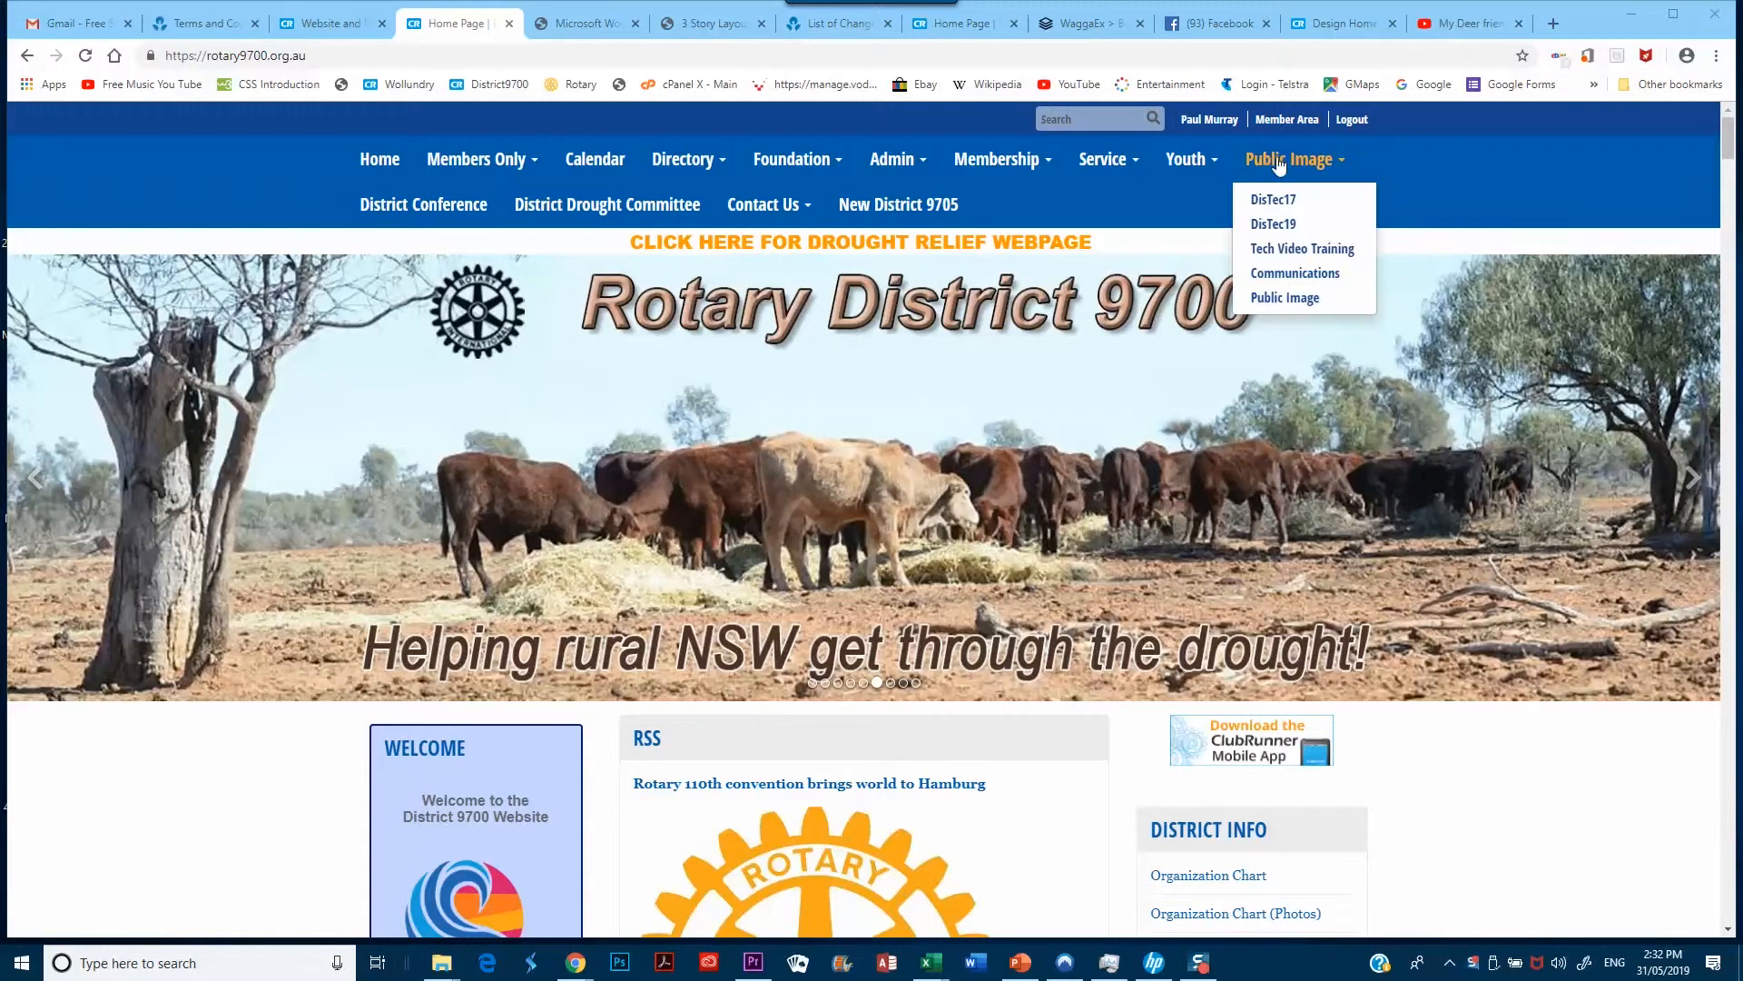
pyautogui.moveTo(1110, 164)
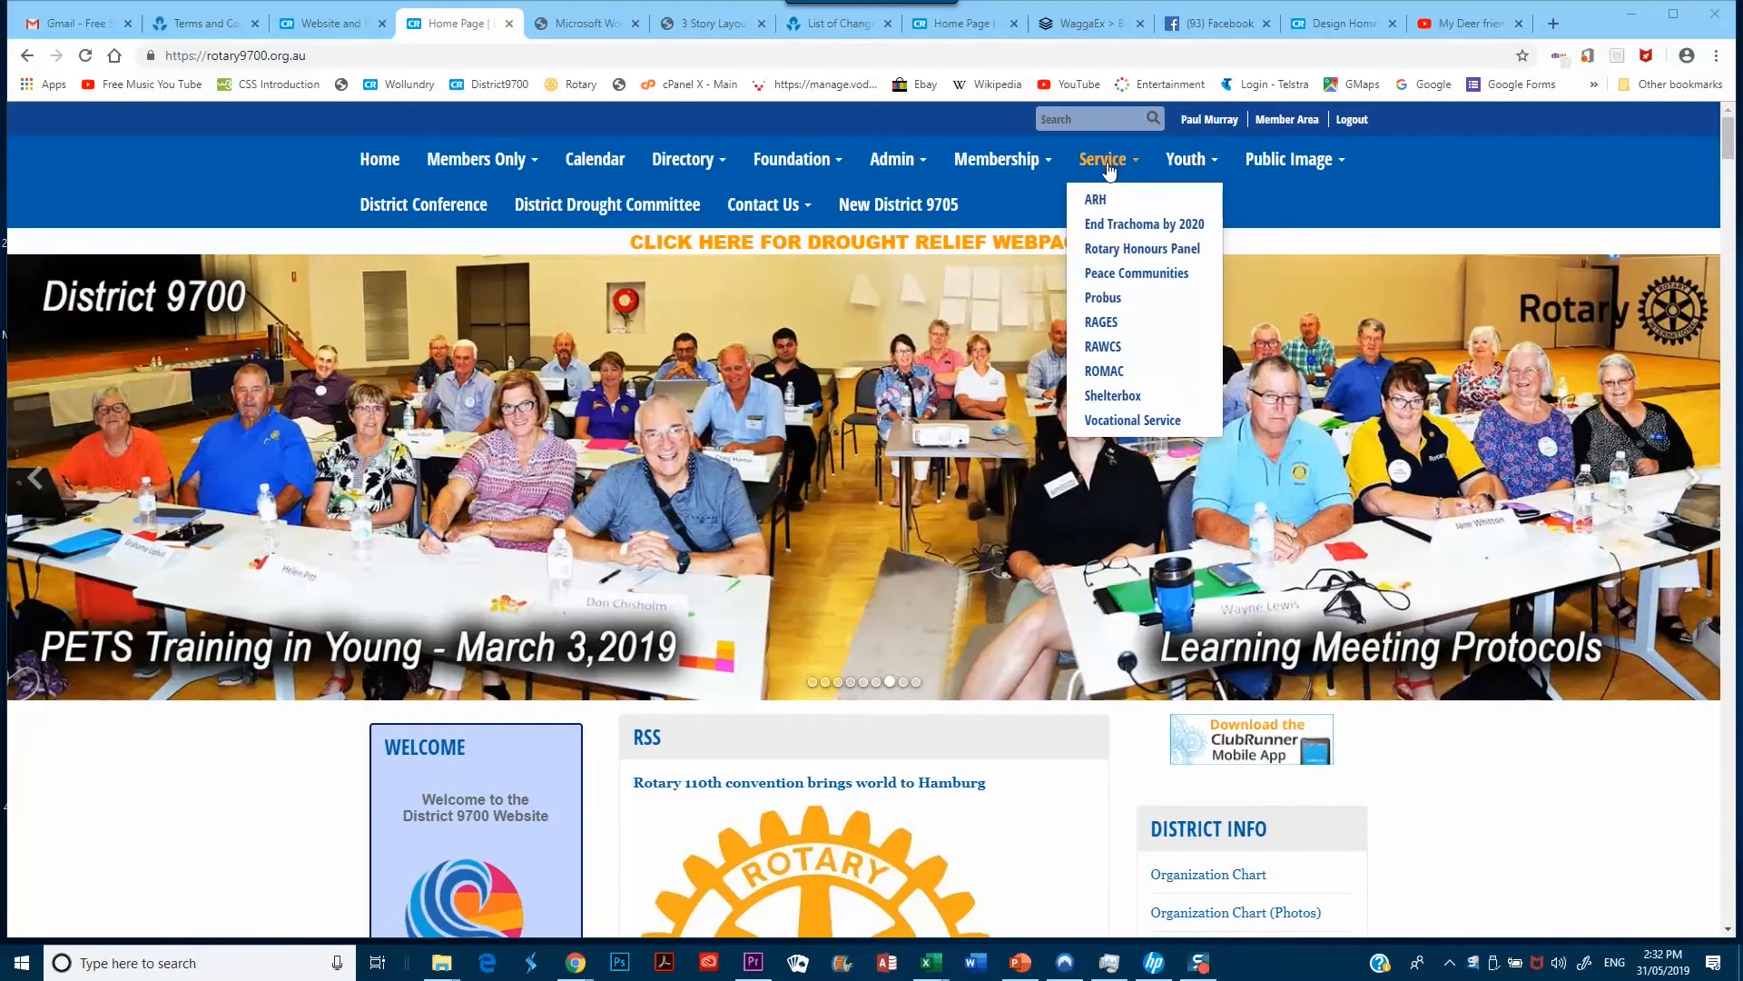
pyautogui.moveTo(890, 177)
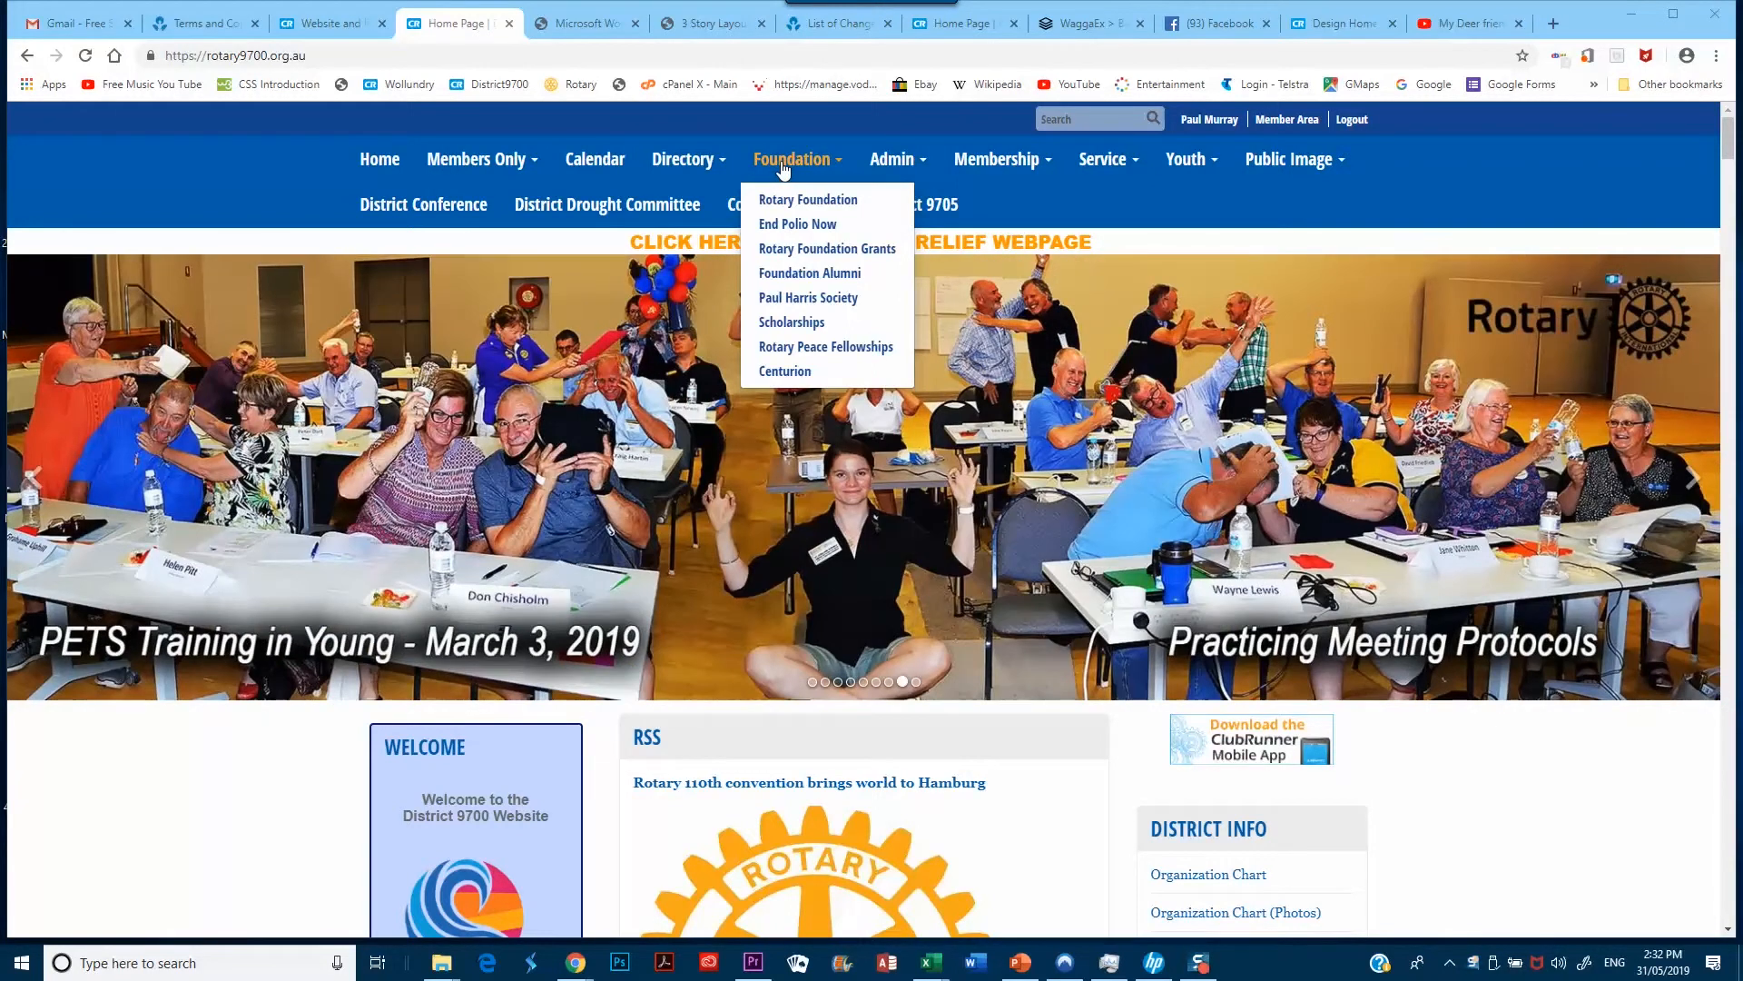
pyautogui.moveTo(995, 169)
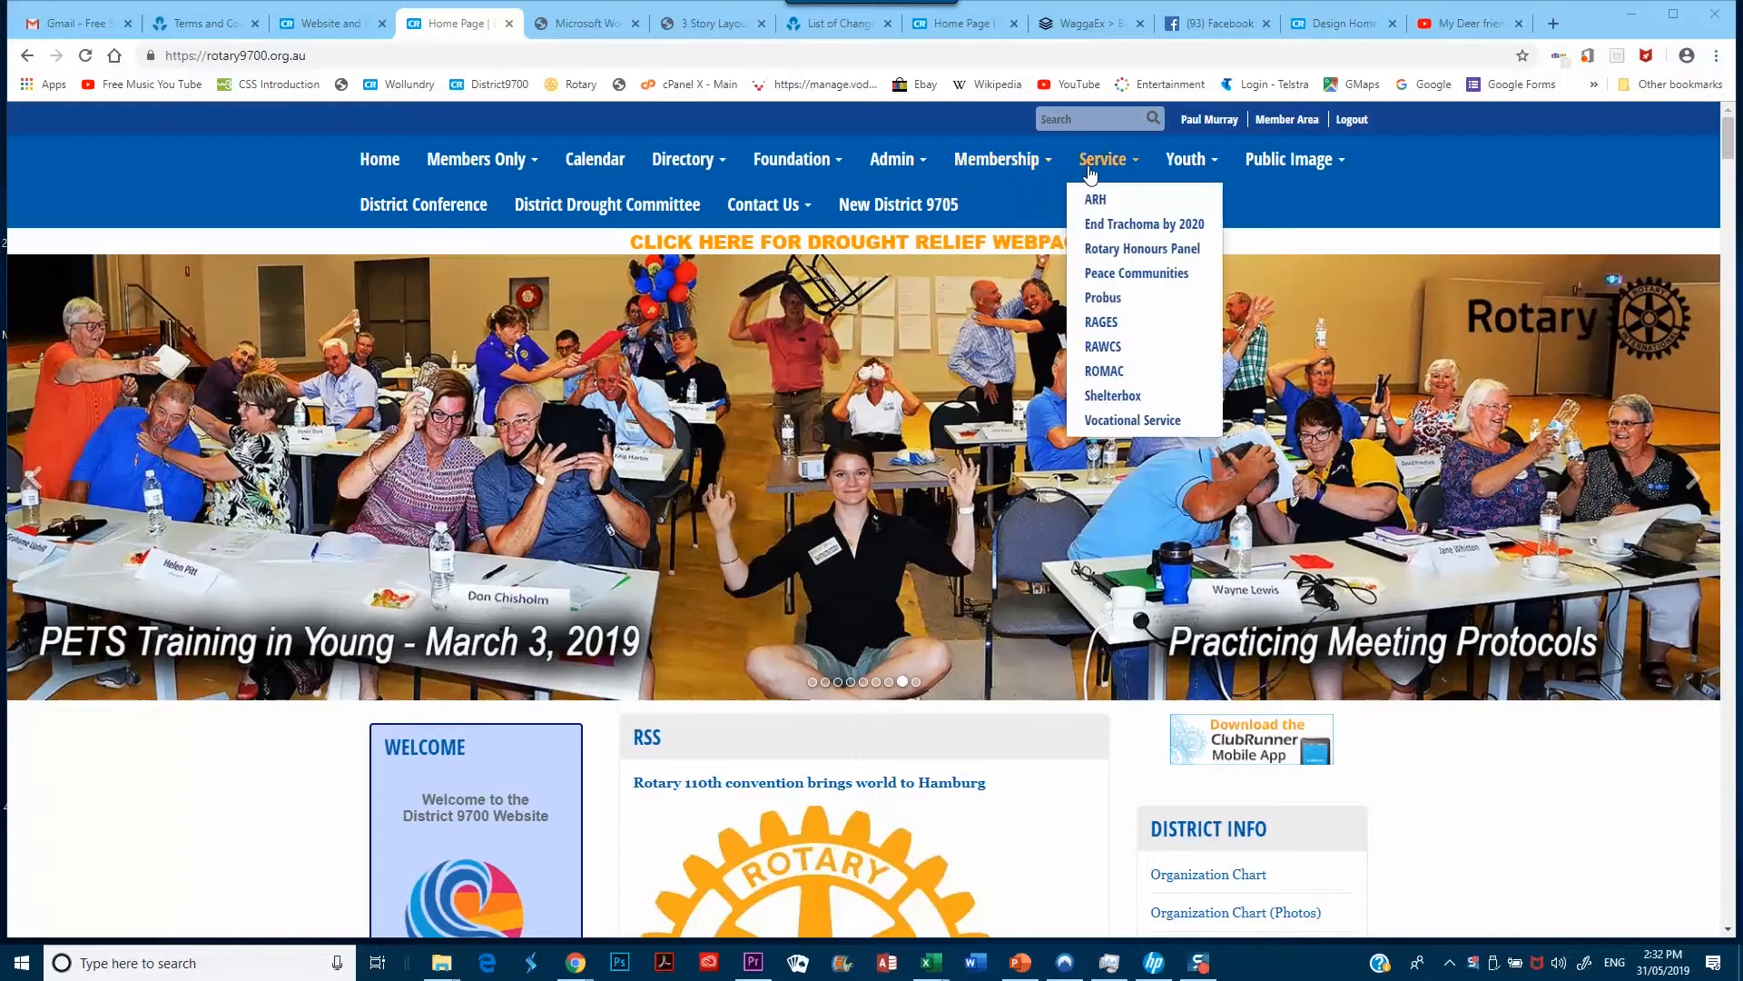
pyautogui.moveTo(1201, 171)
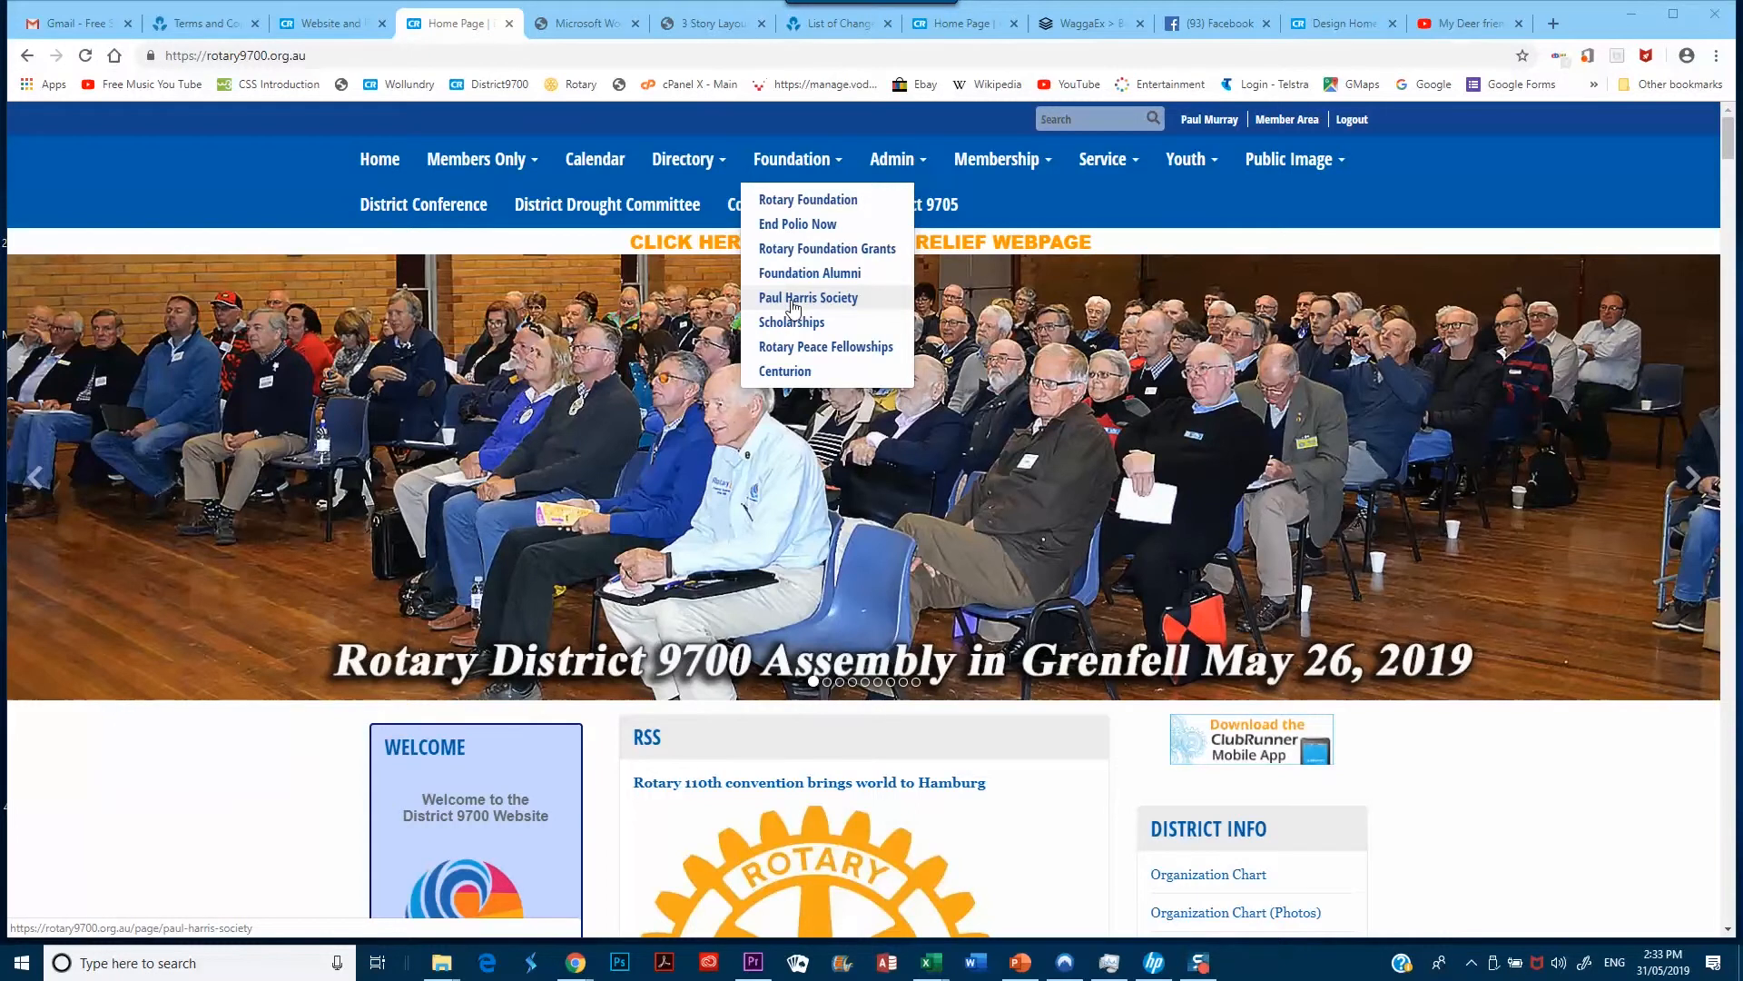
pyautogui.click(791, 300)
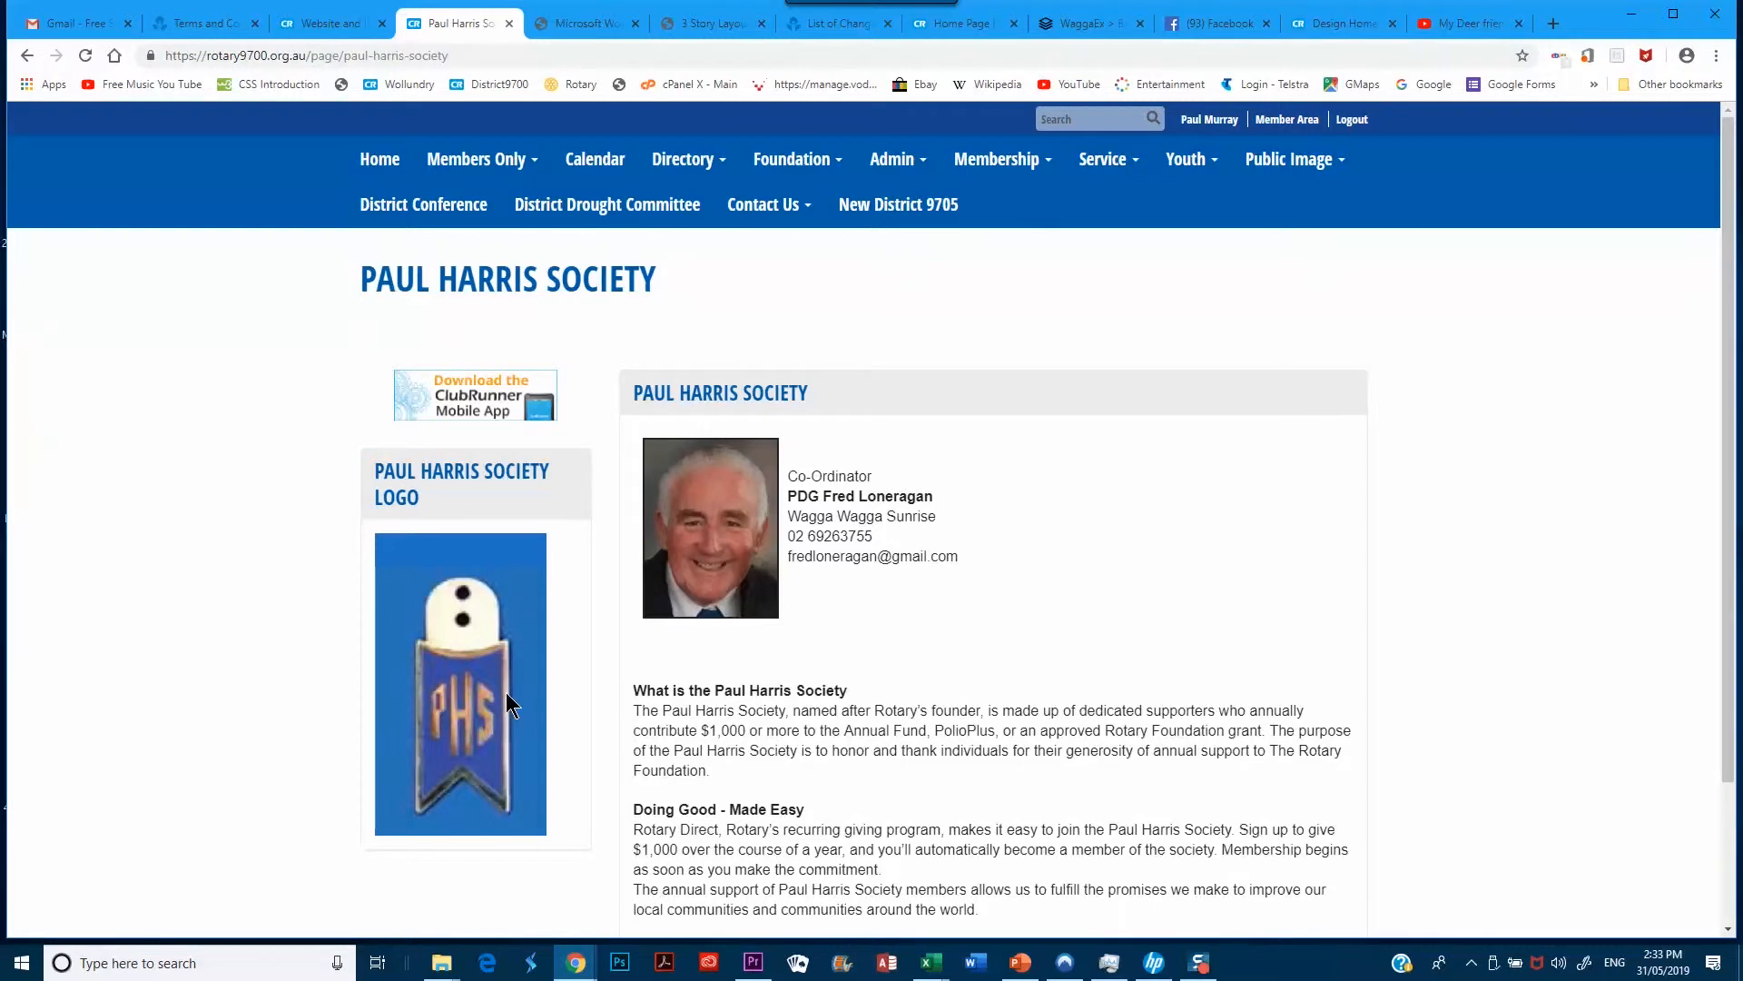
# Scroll through the Paul Harris Society page, then go back to the District 9700 home page
pyautogui.scroll(-3, 520, 694)
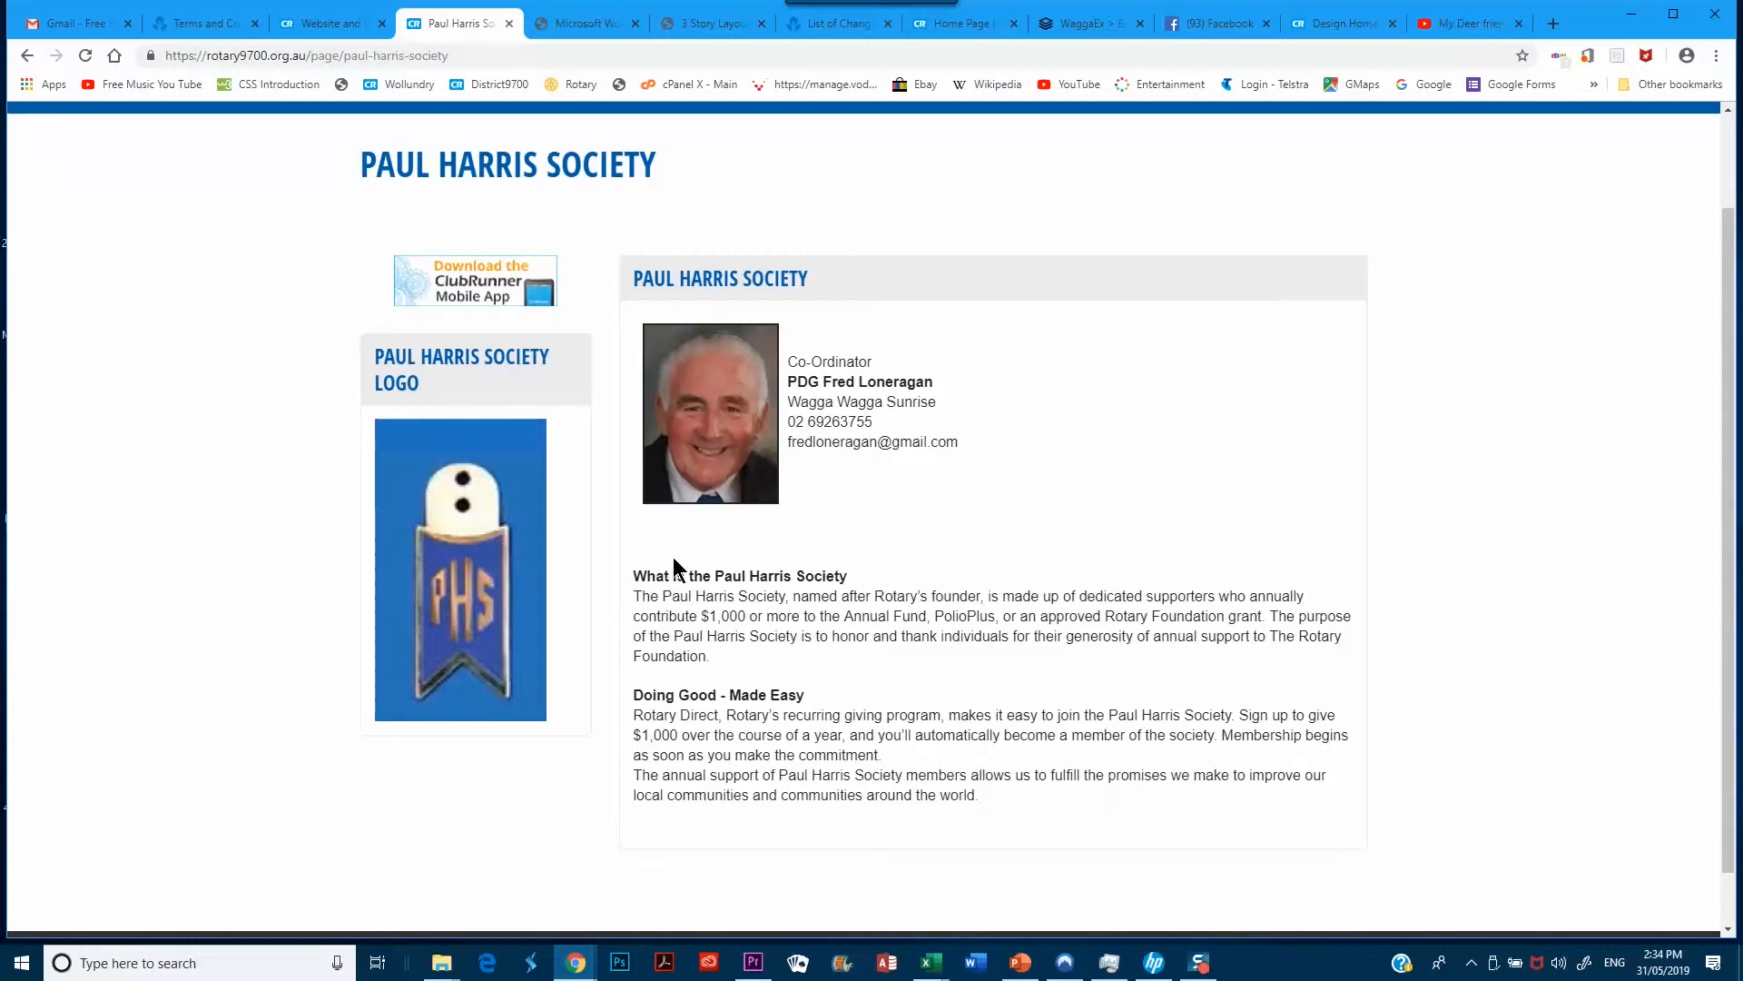
pyautogui.click(25, 58)
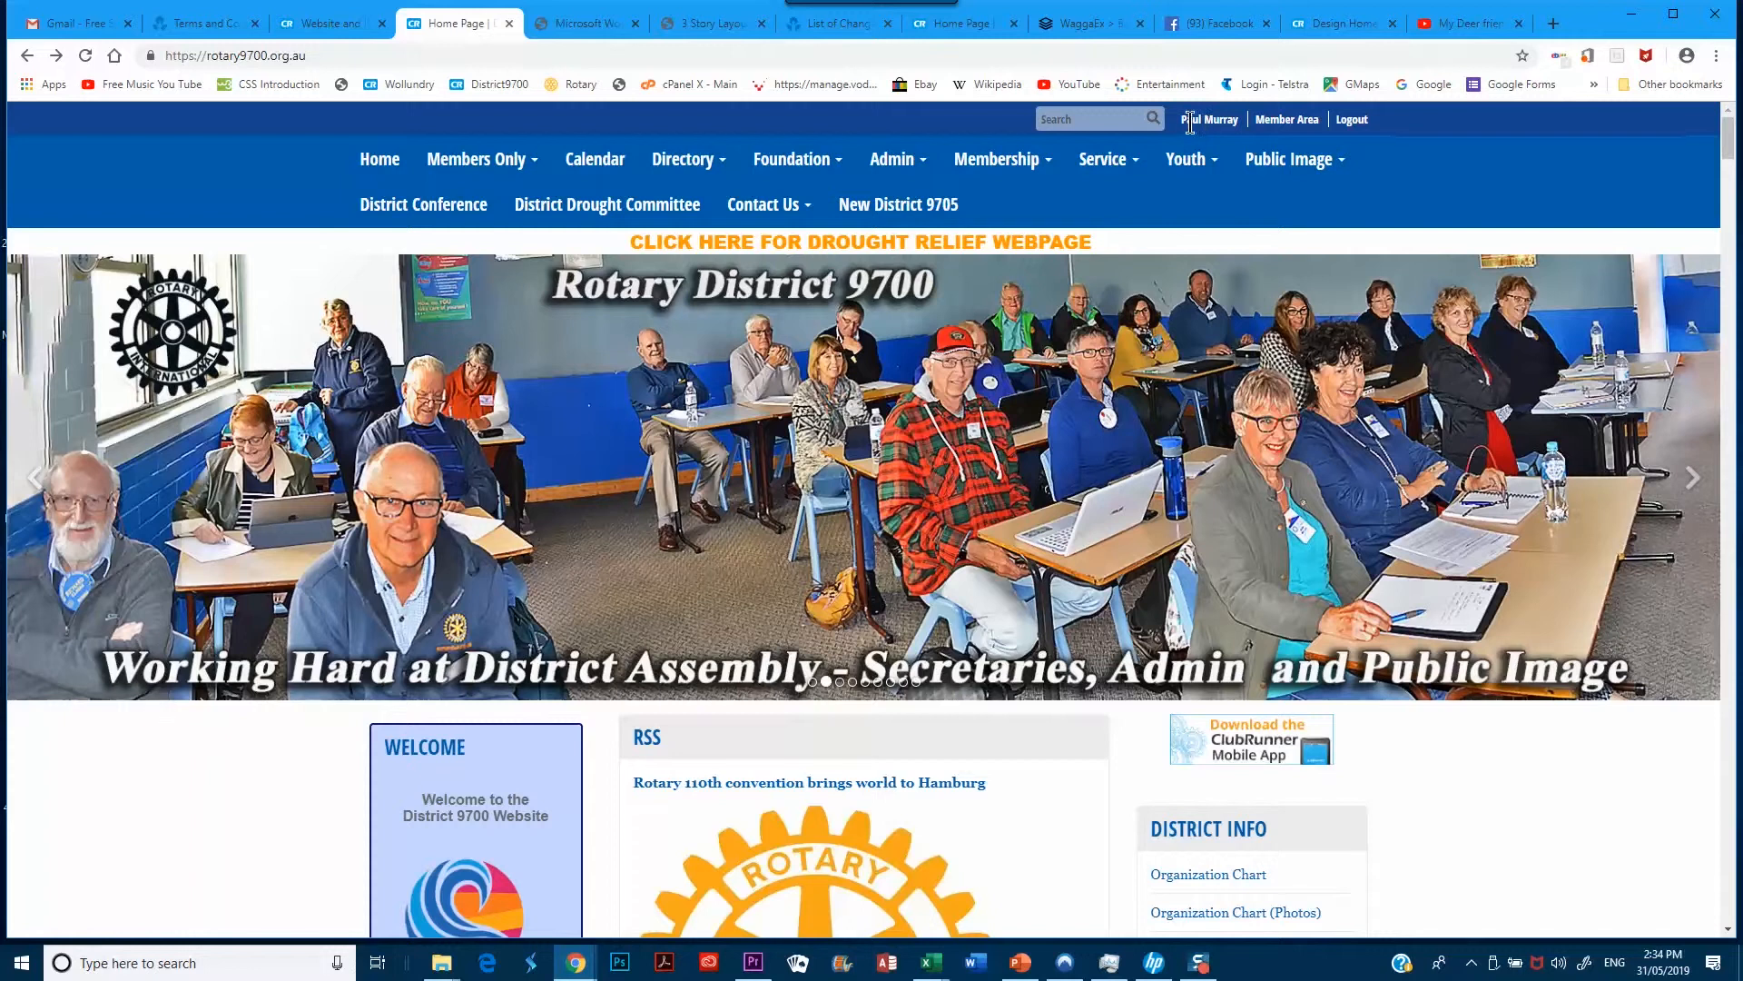
# Enter the Member Area to reach the District 9700 Administration page
pyautogui.click(1289, 125)
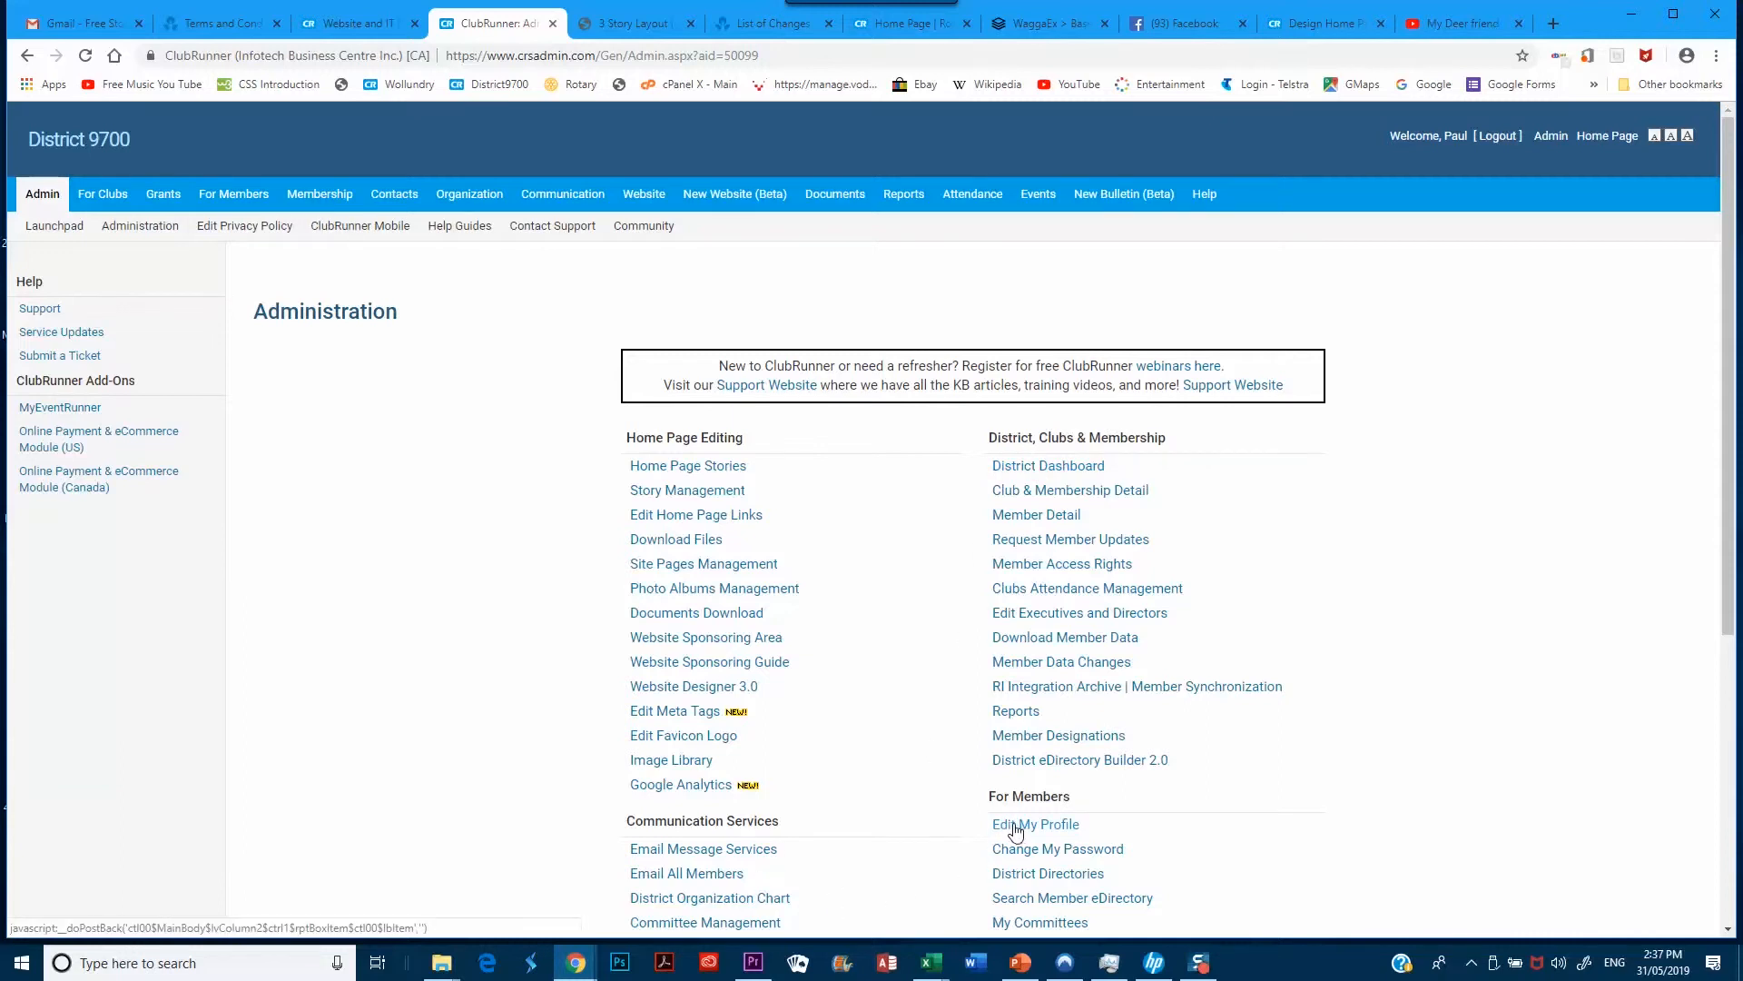
# Look through the For Clubs, For Members and Website tabs, then open Website Content's pages section
pyautogui.scroll(-4, 1015, 832)
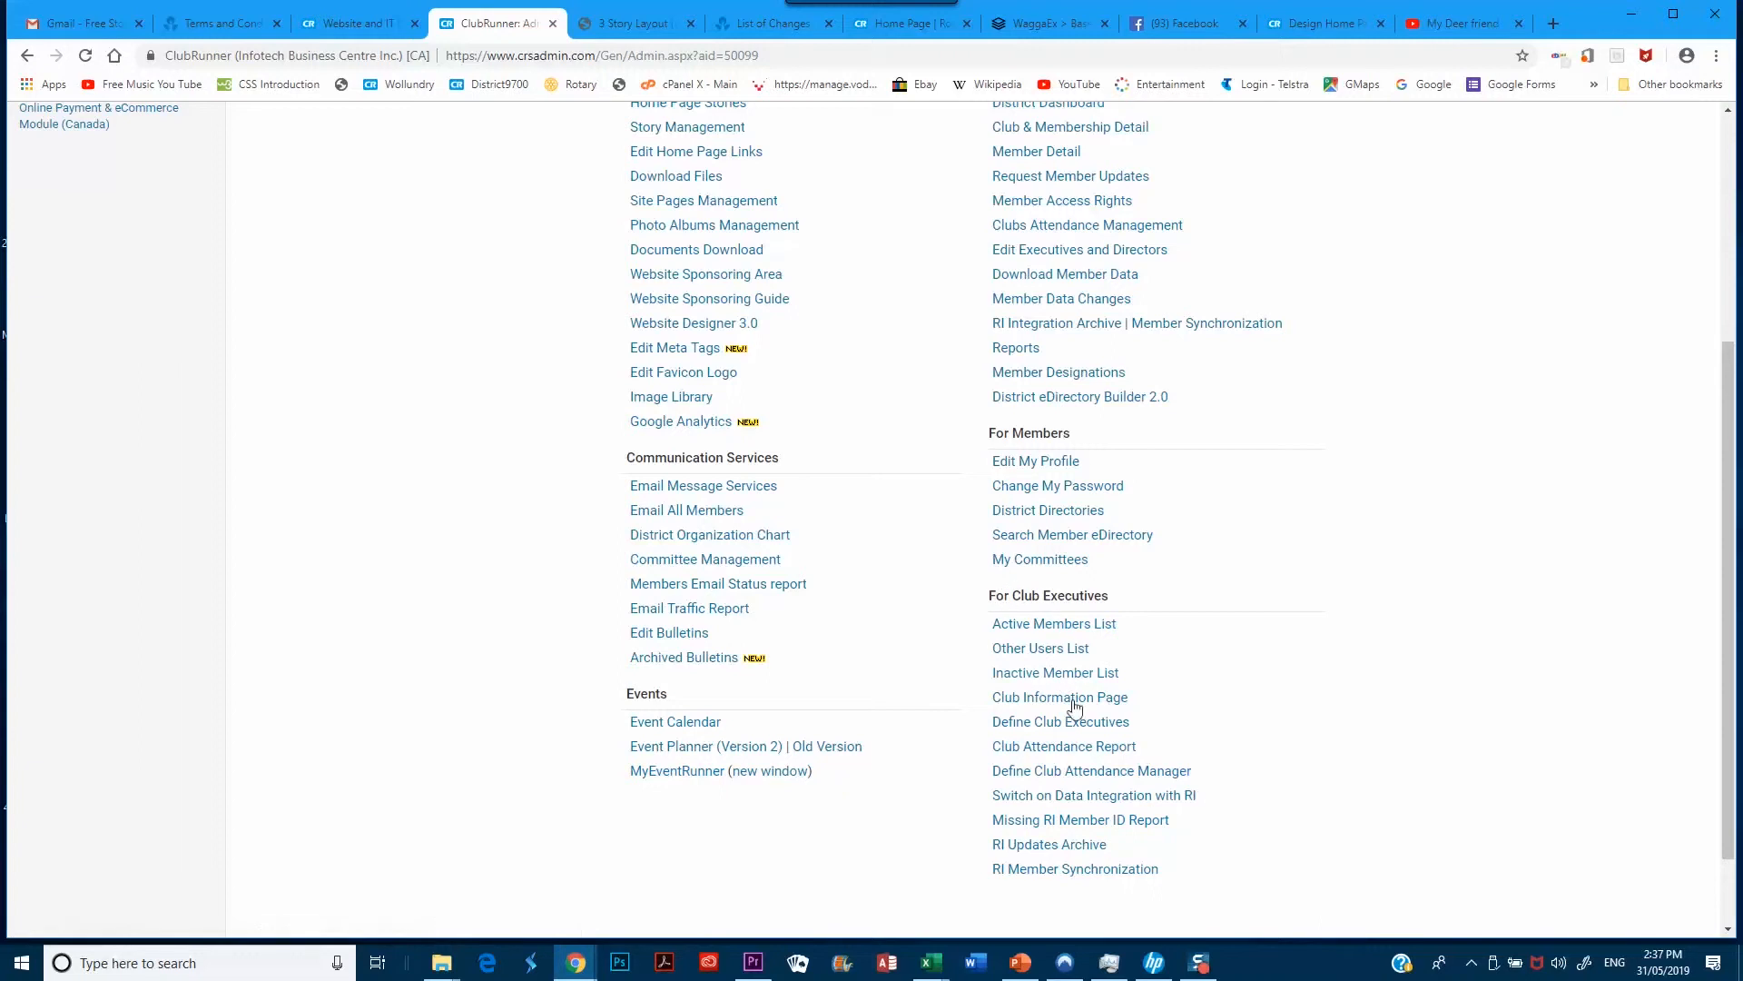
pyautogui.scroll(4, 955, 643)
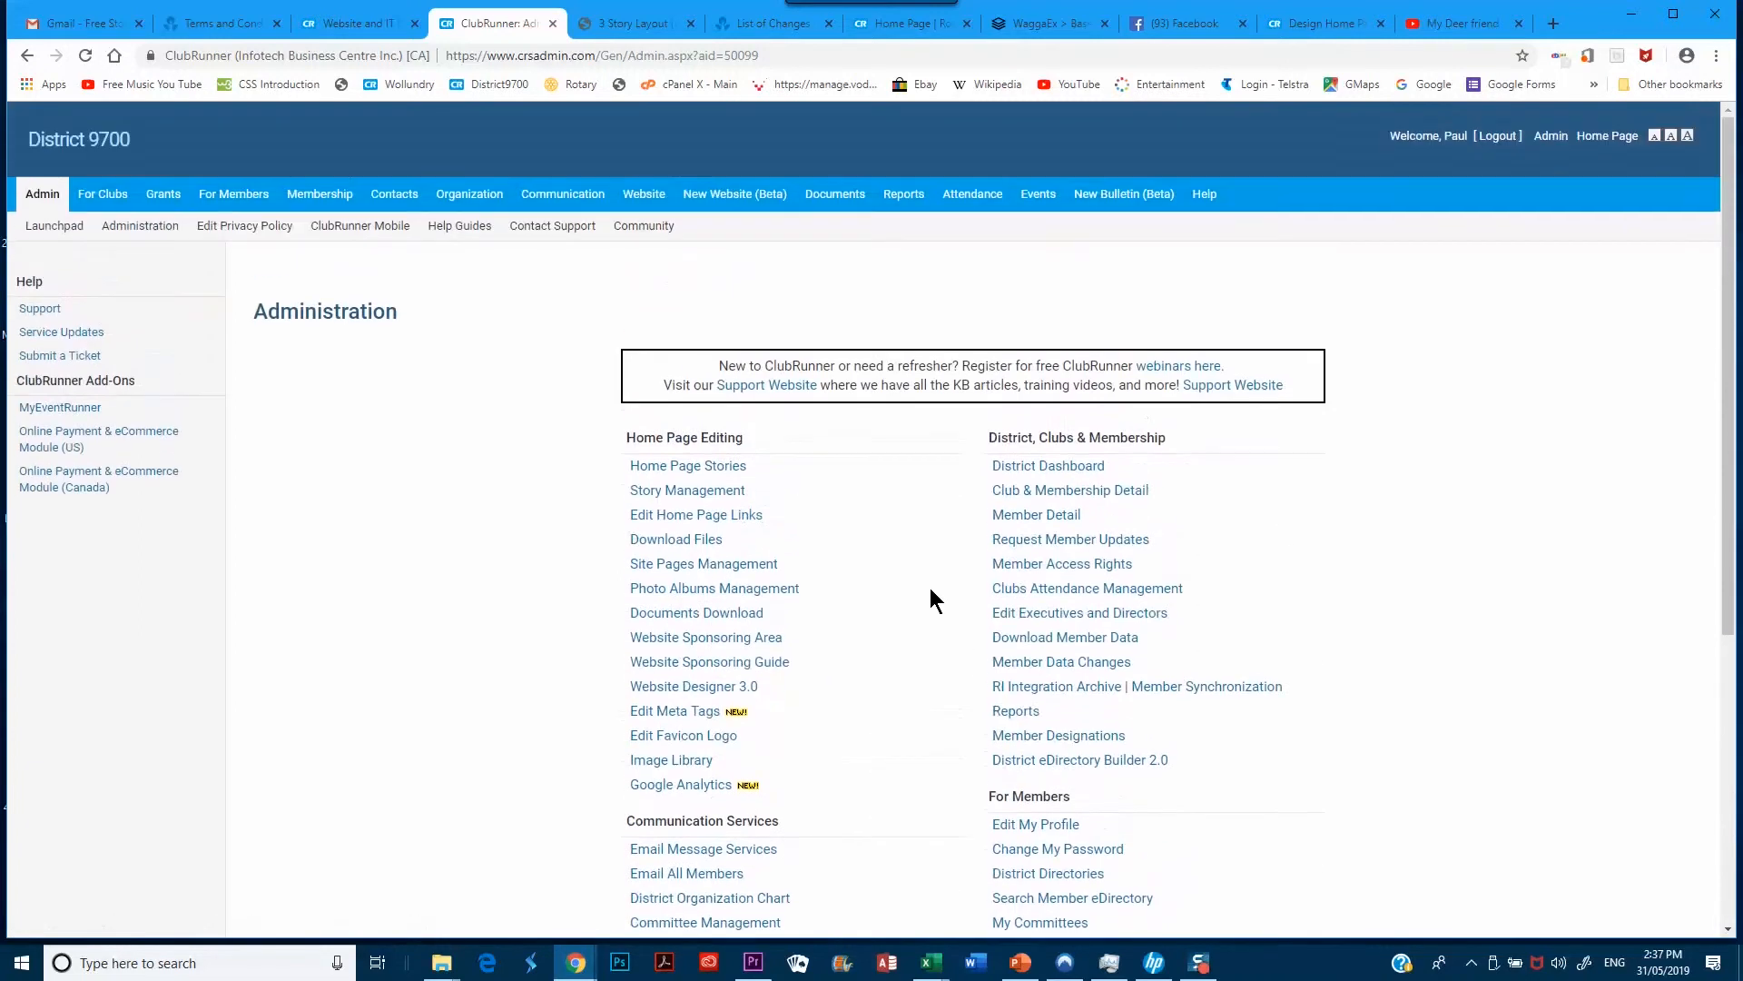
pyautogui.click(100, 200)
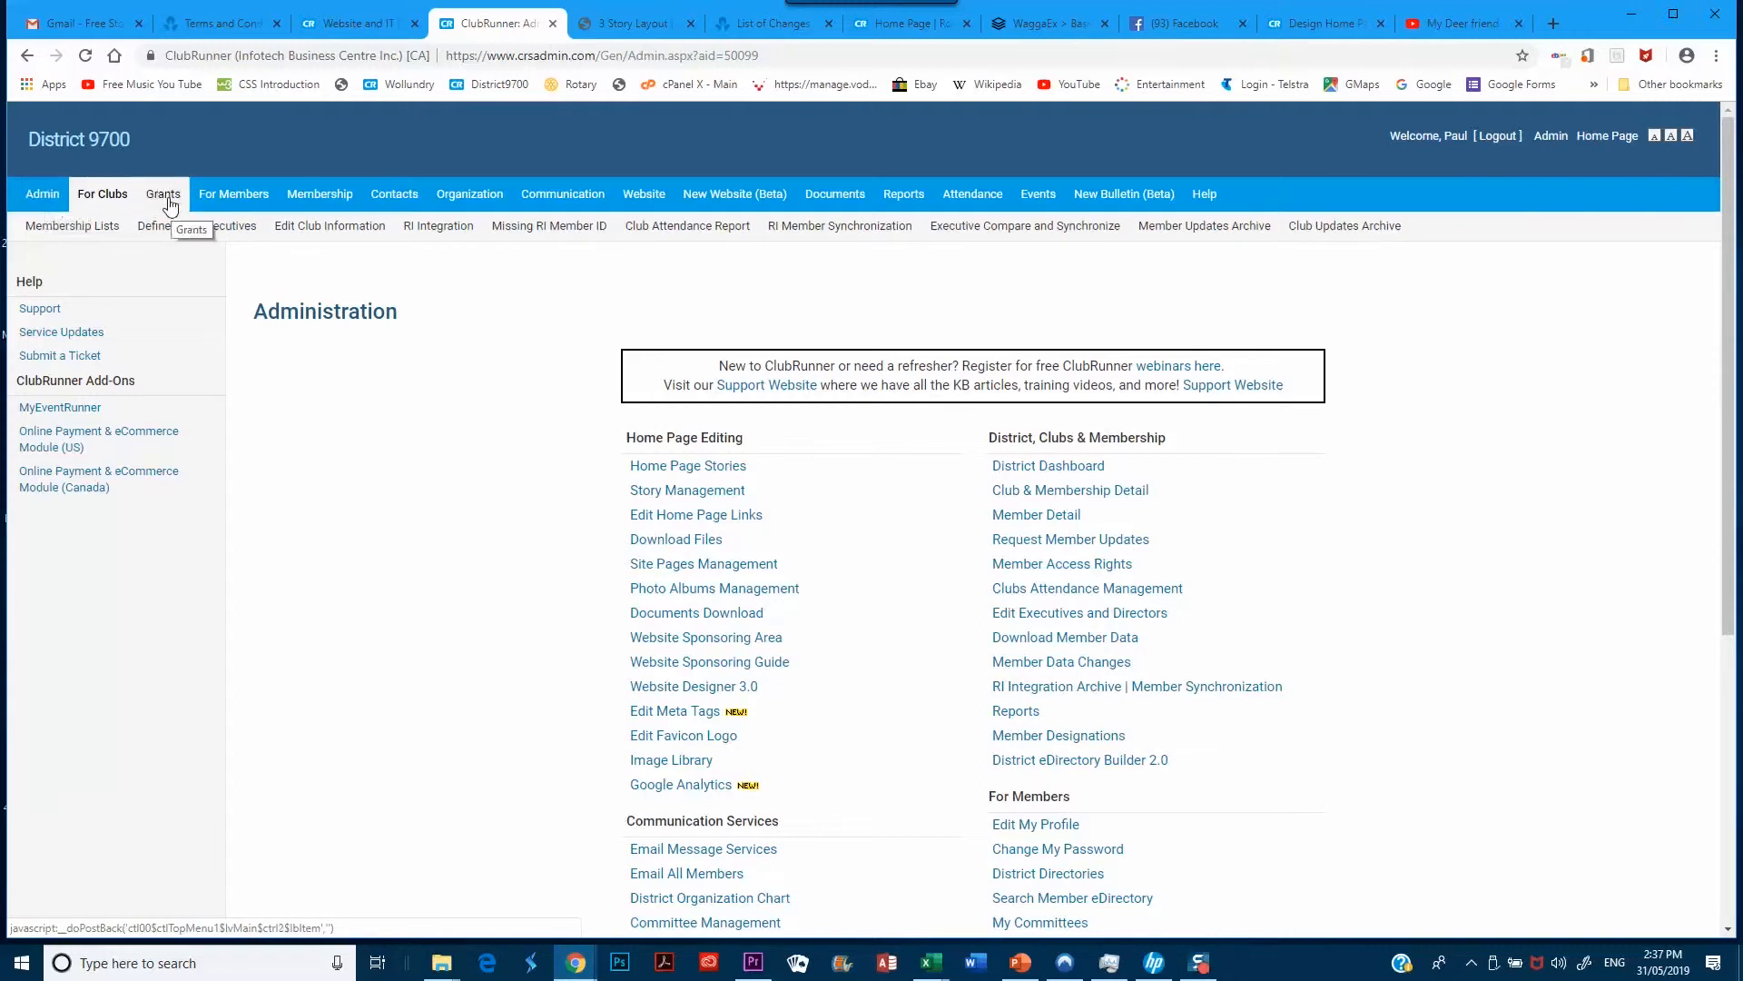
pyautogui.click(235, 195)
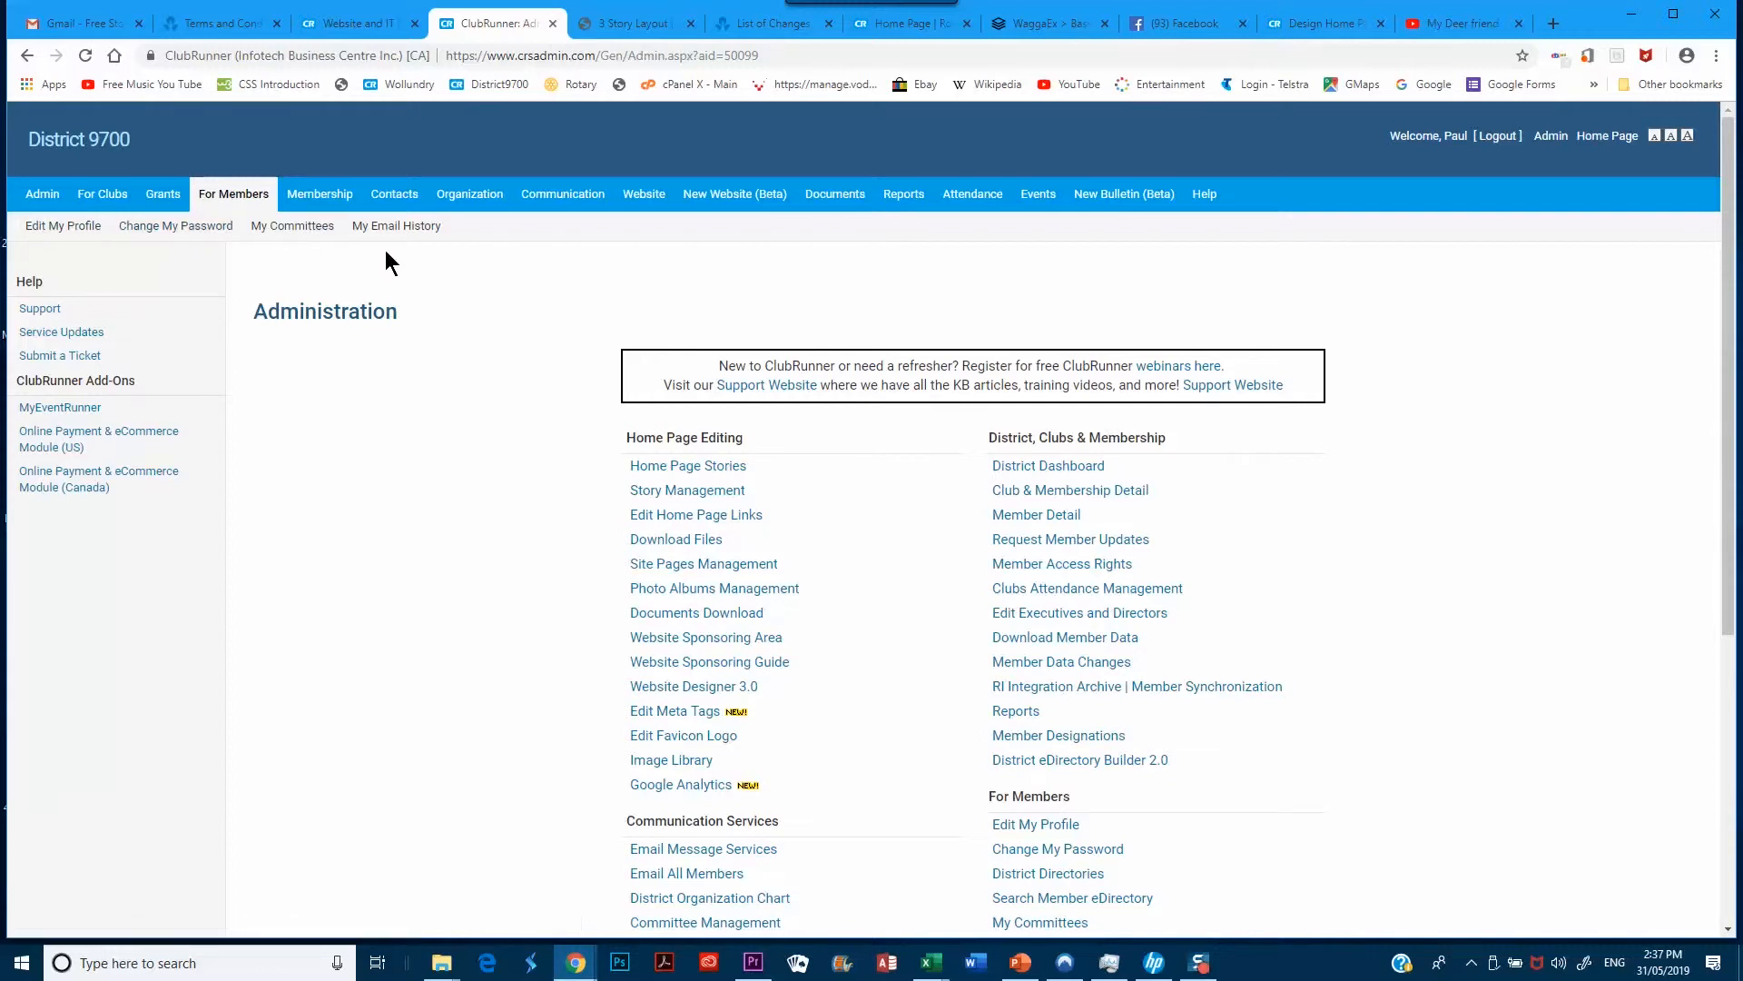
pyautogui.click(646, 201)
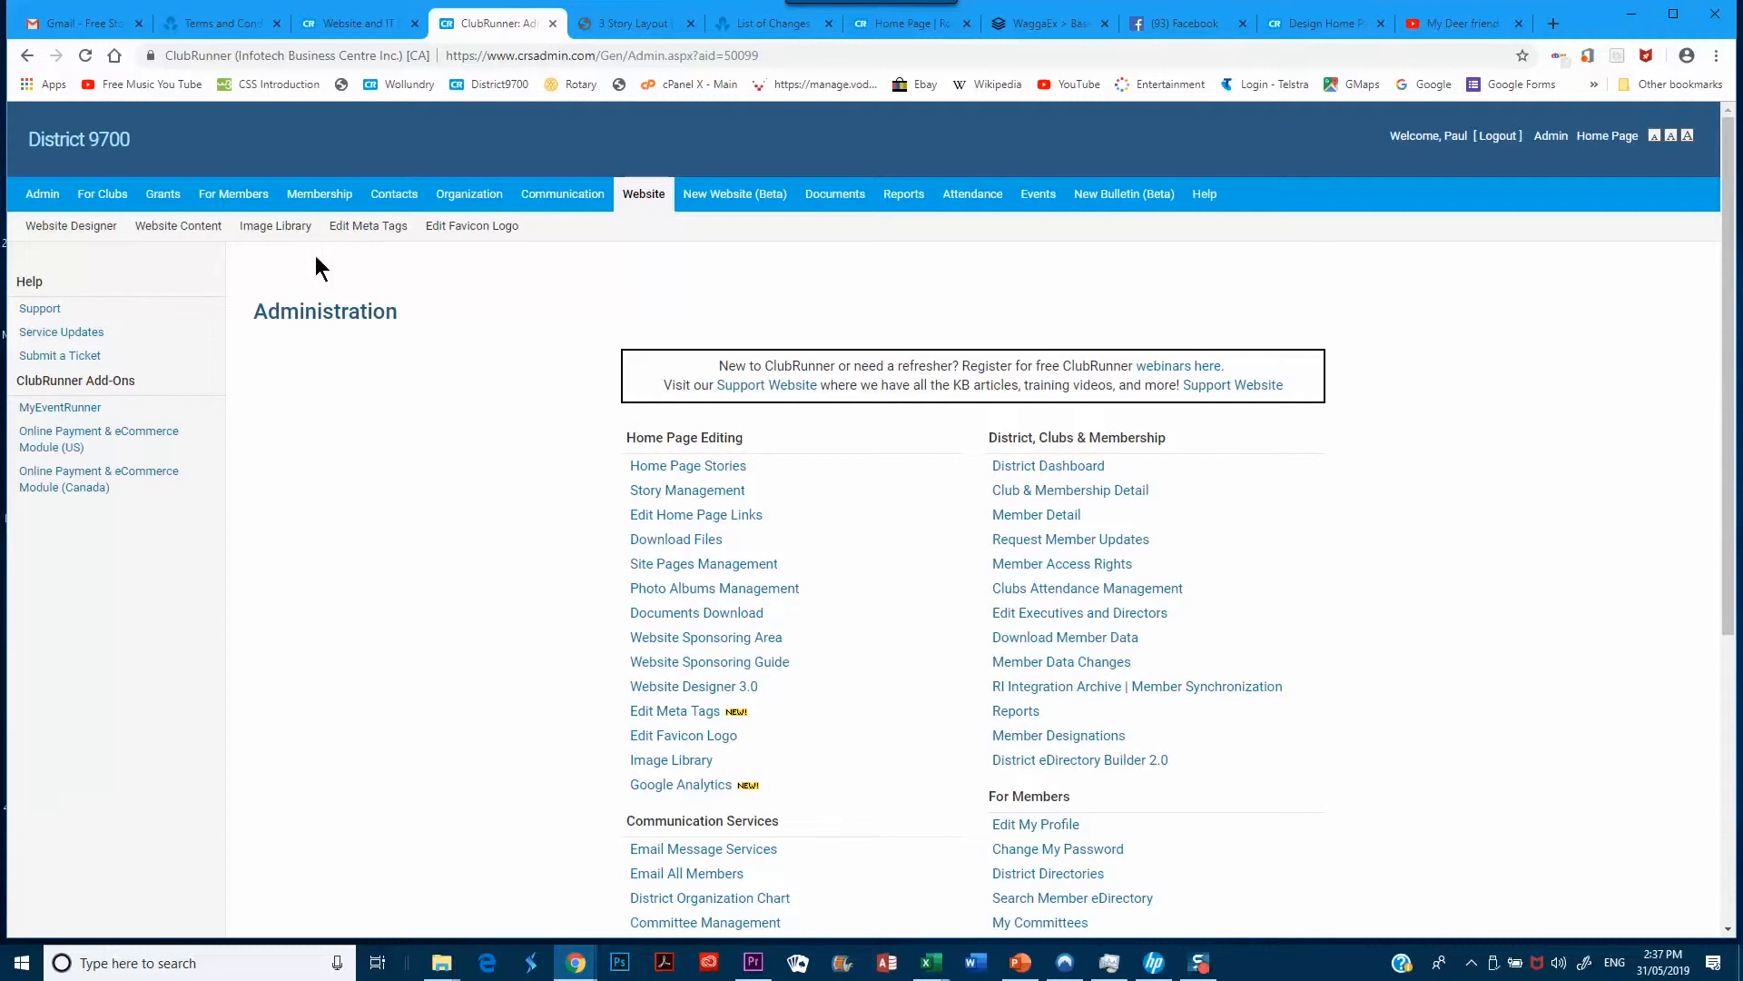
pyautogui.click(177, 233)
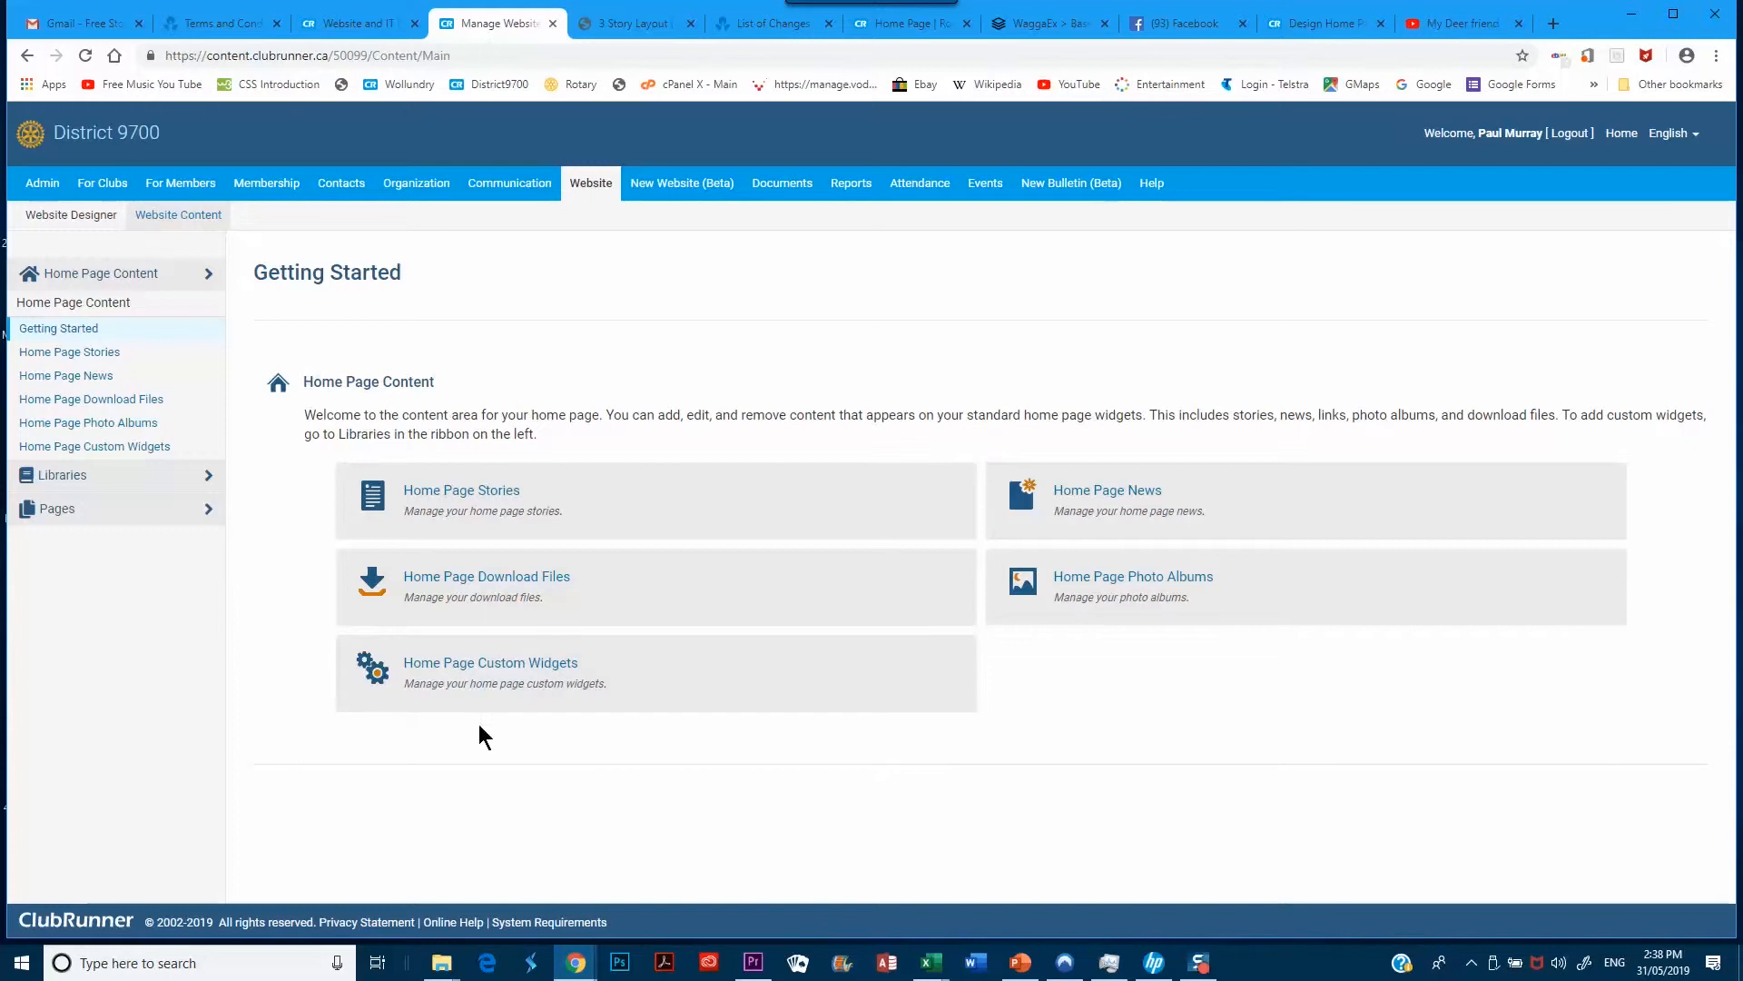
pyautogui.click(57, 509)
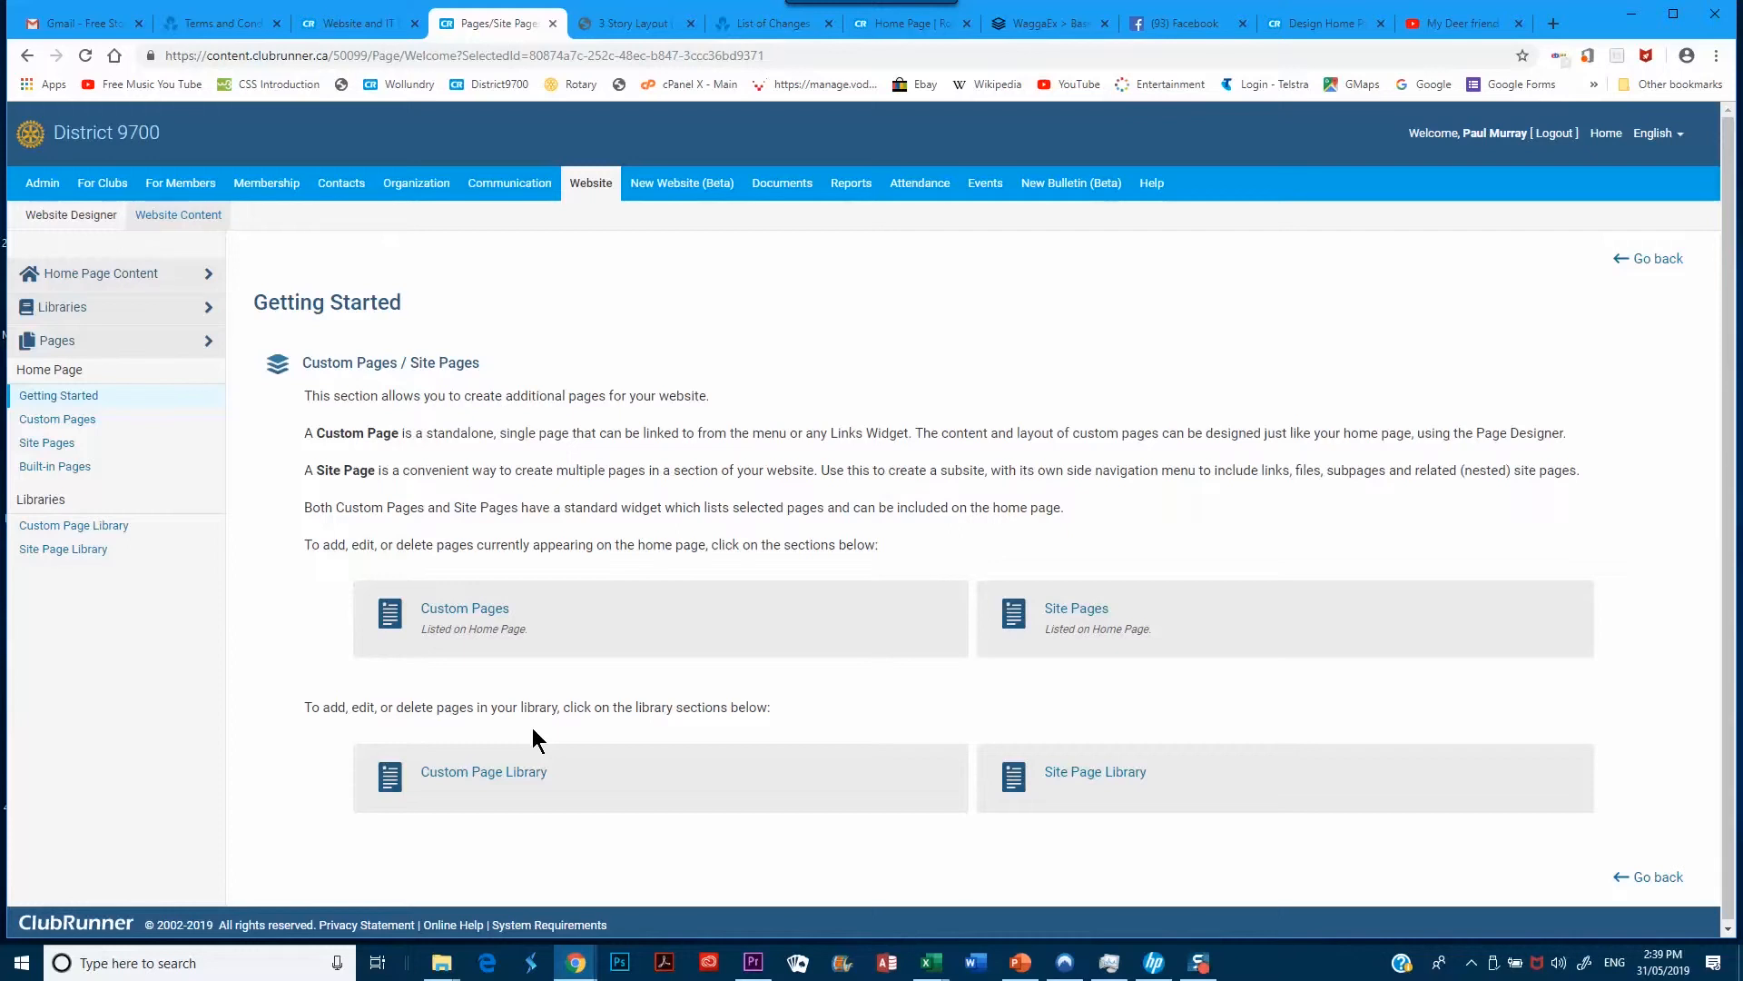
# Open the Custom Page Library and its page-count Display dropdown
pyautogui.click(485, 777)
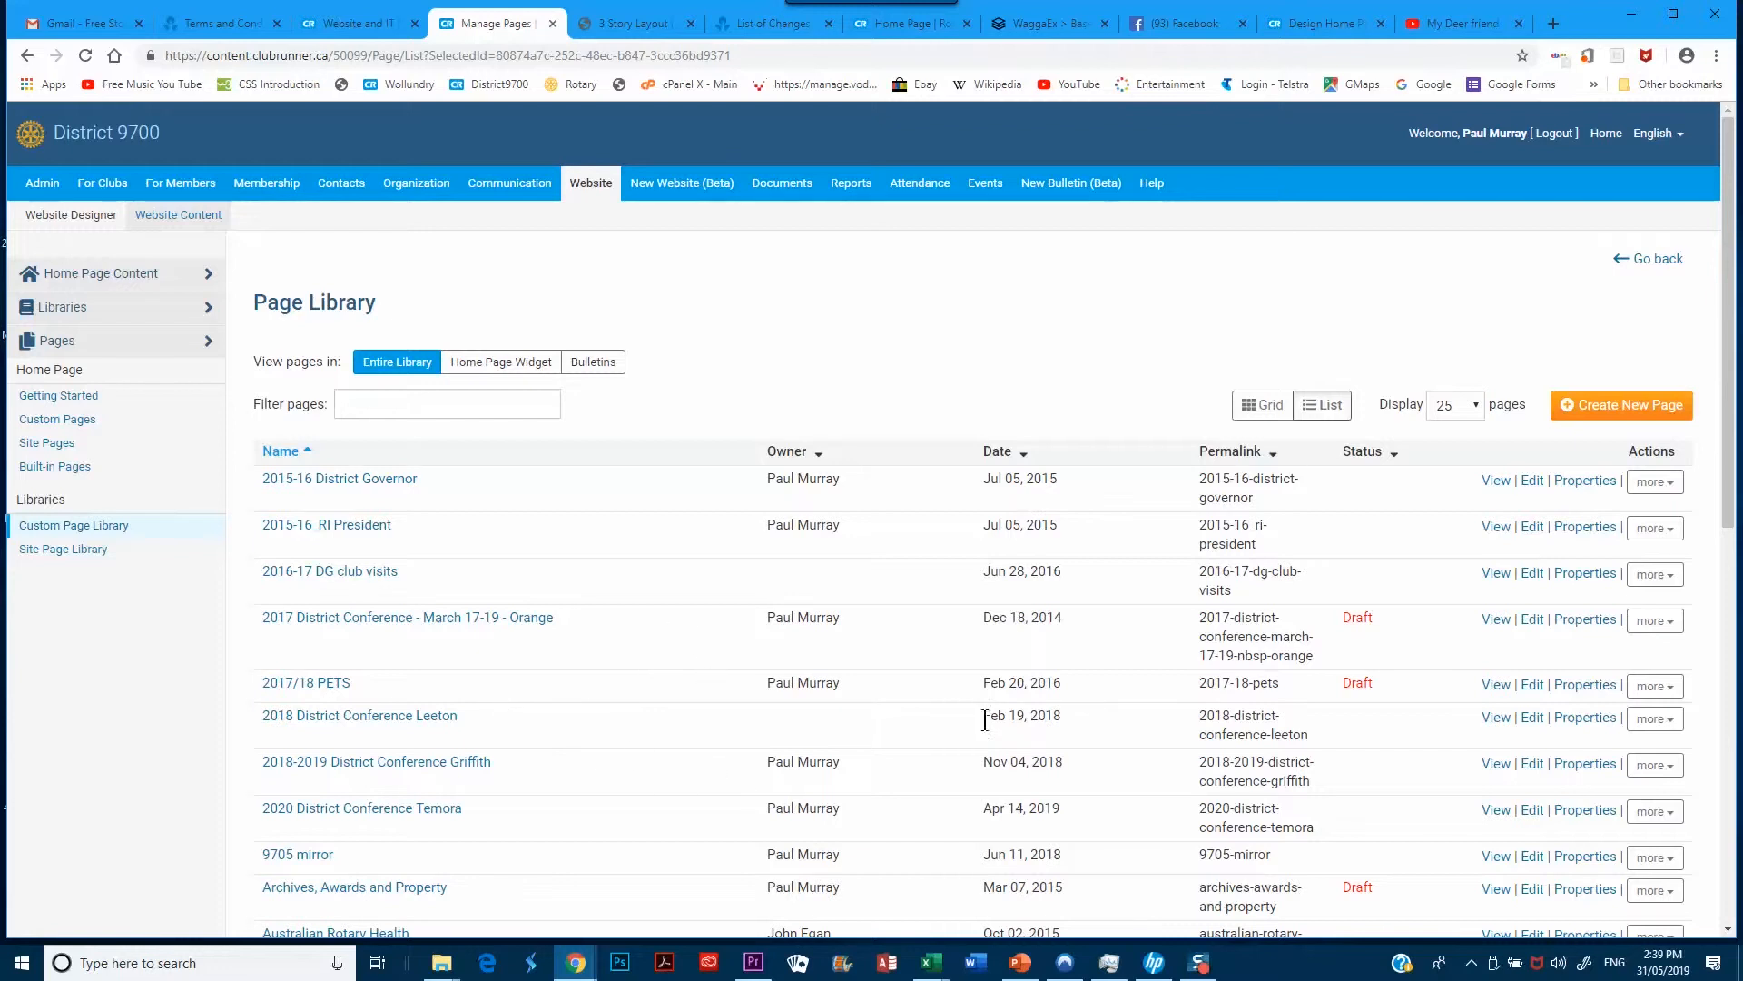
pyautogui.click(1473, 401)
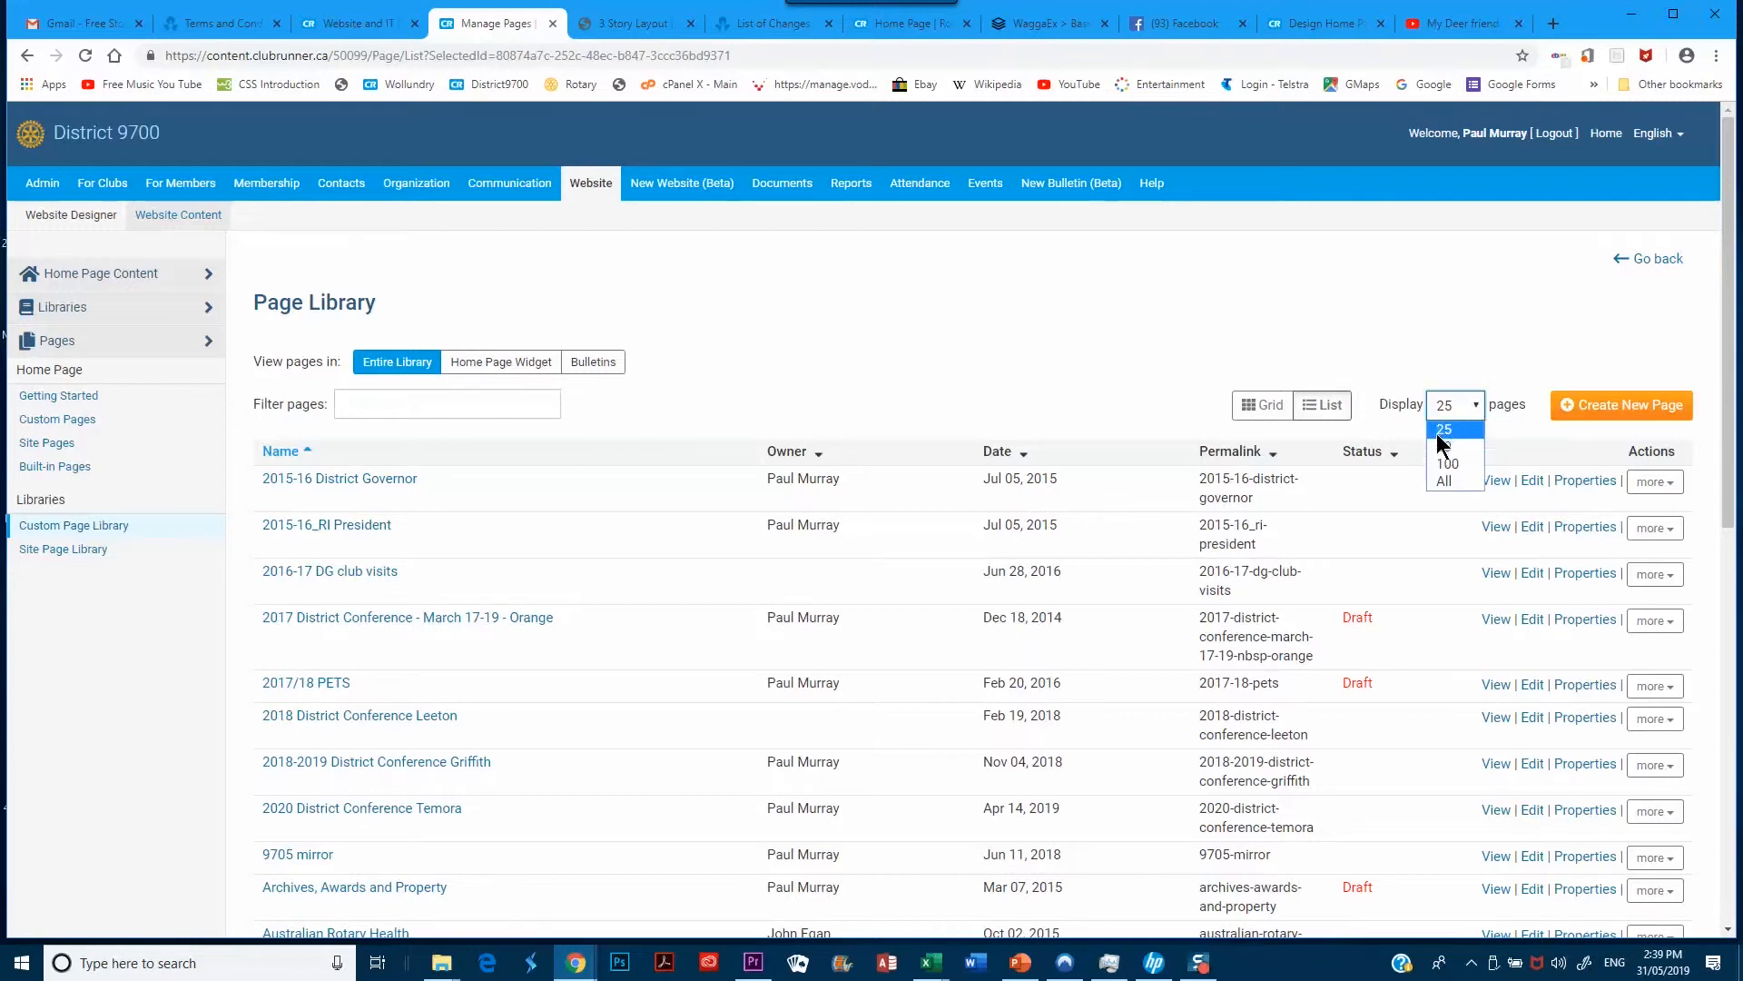
# Display All pages, then edit the Paul Harris Society page from the list
pyautogui.click(1445, 483)
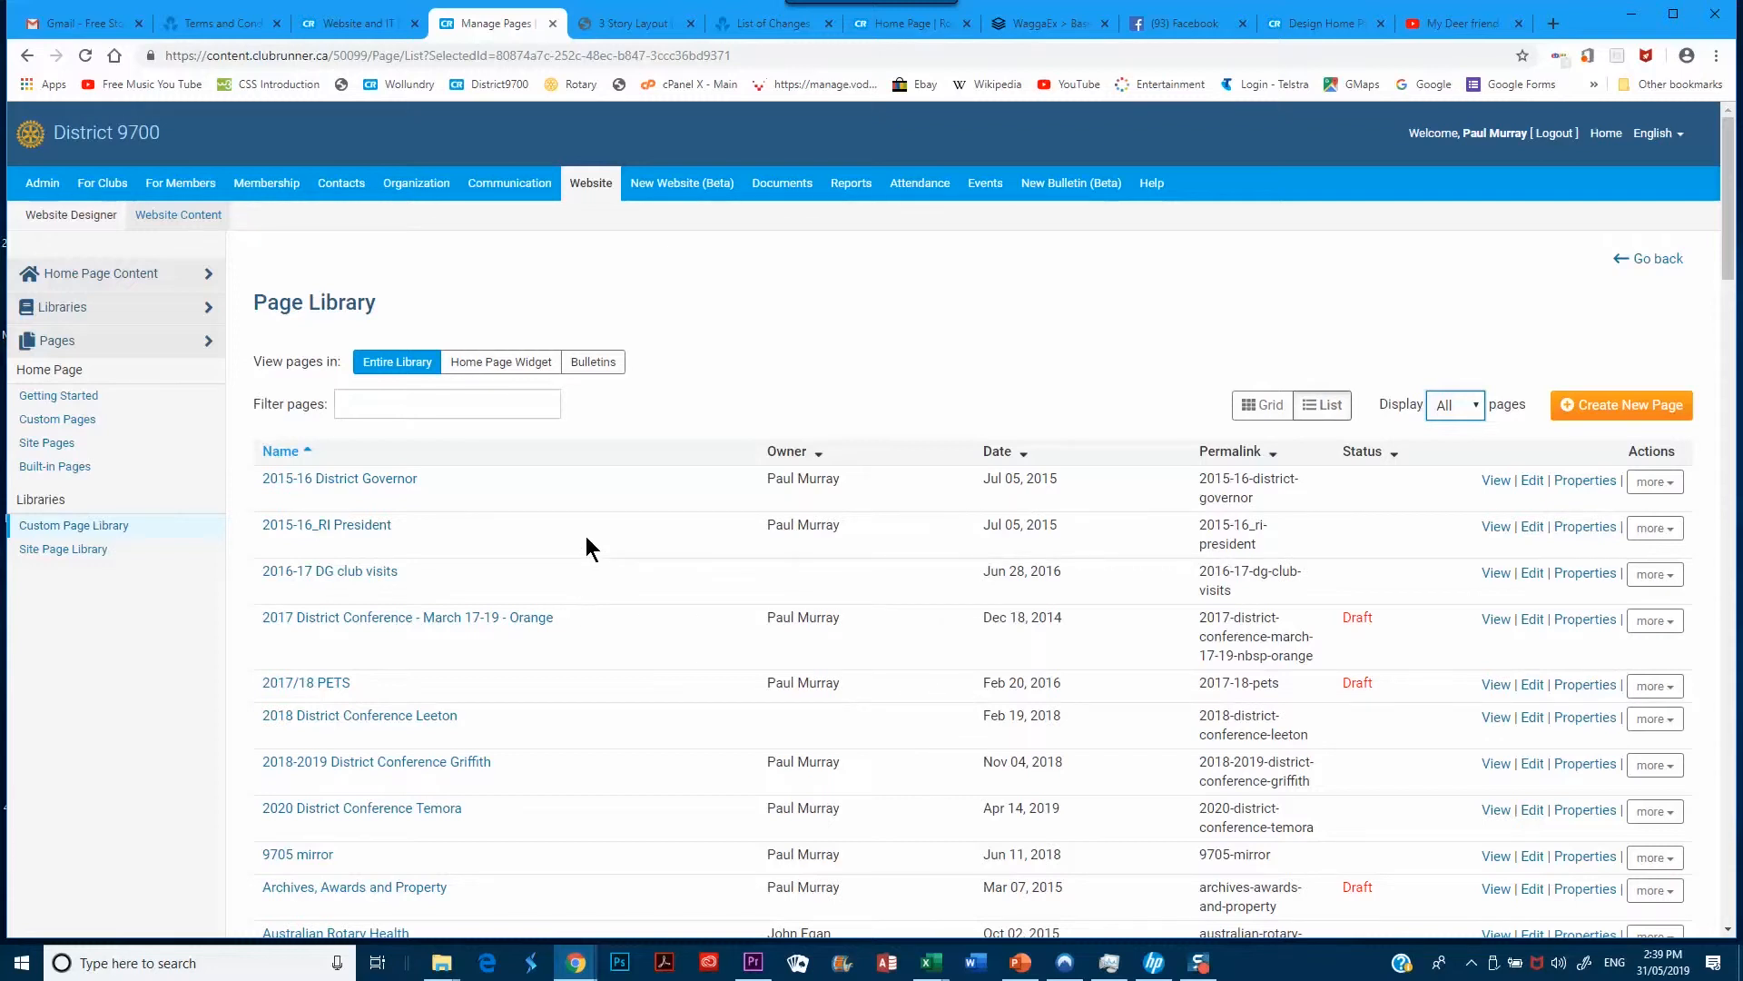
pyautogui.scroll(-2, 581, 545)
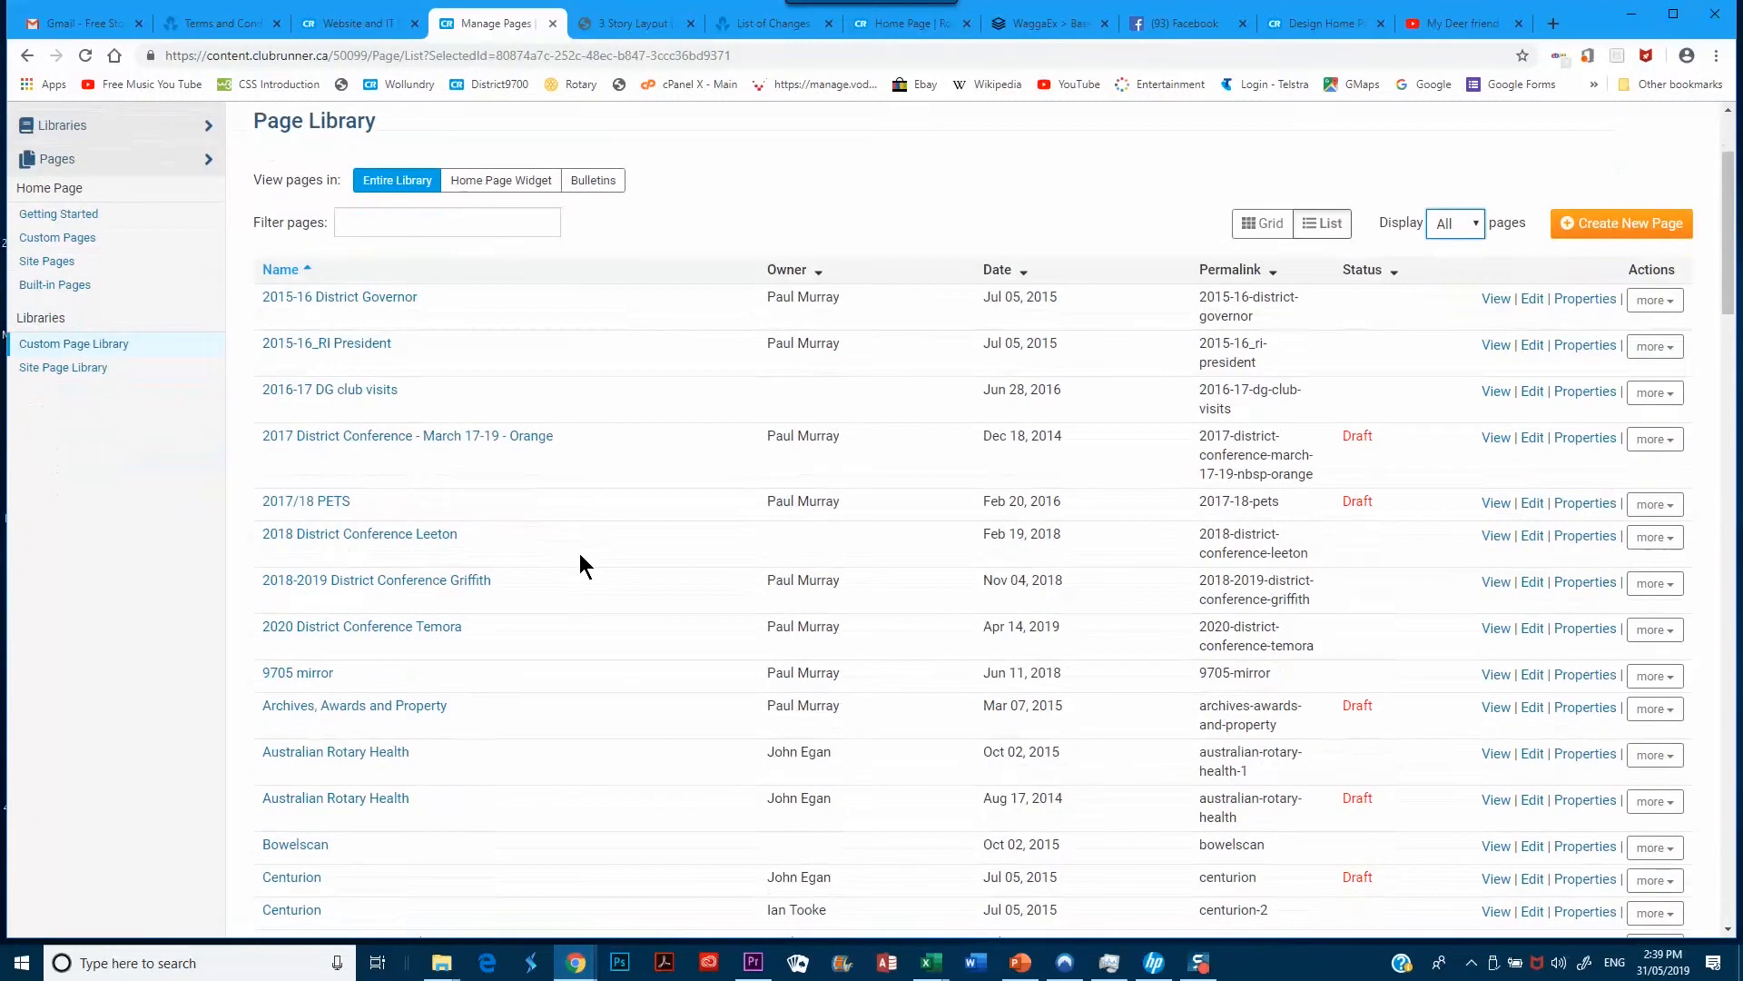
pyautogui.scroll(-4, 574, 558)
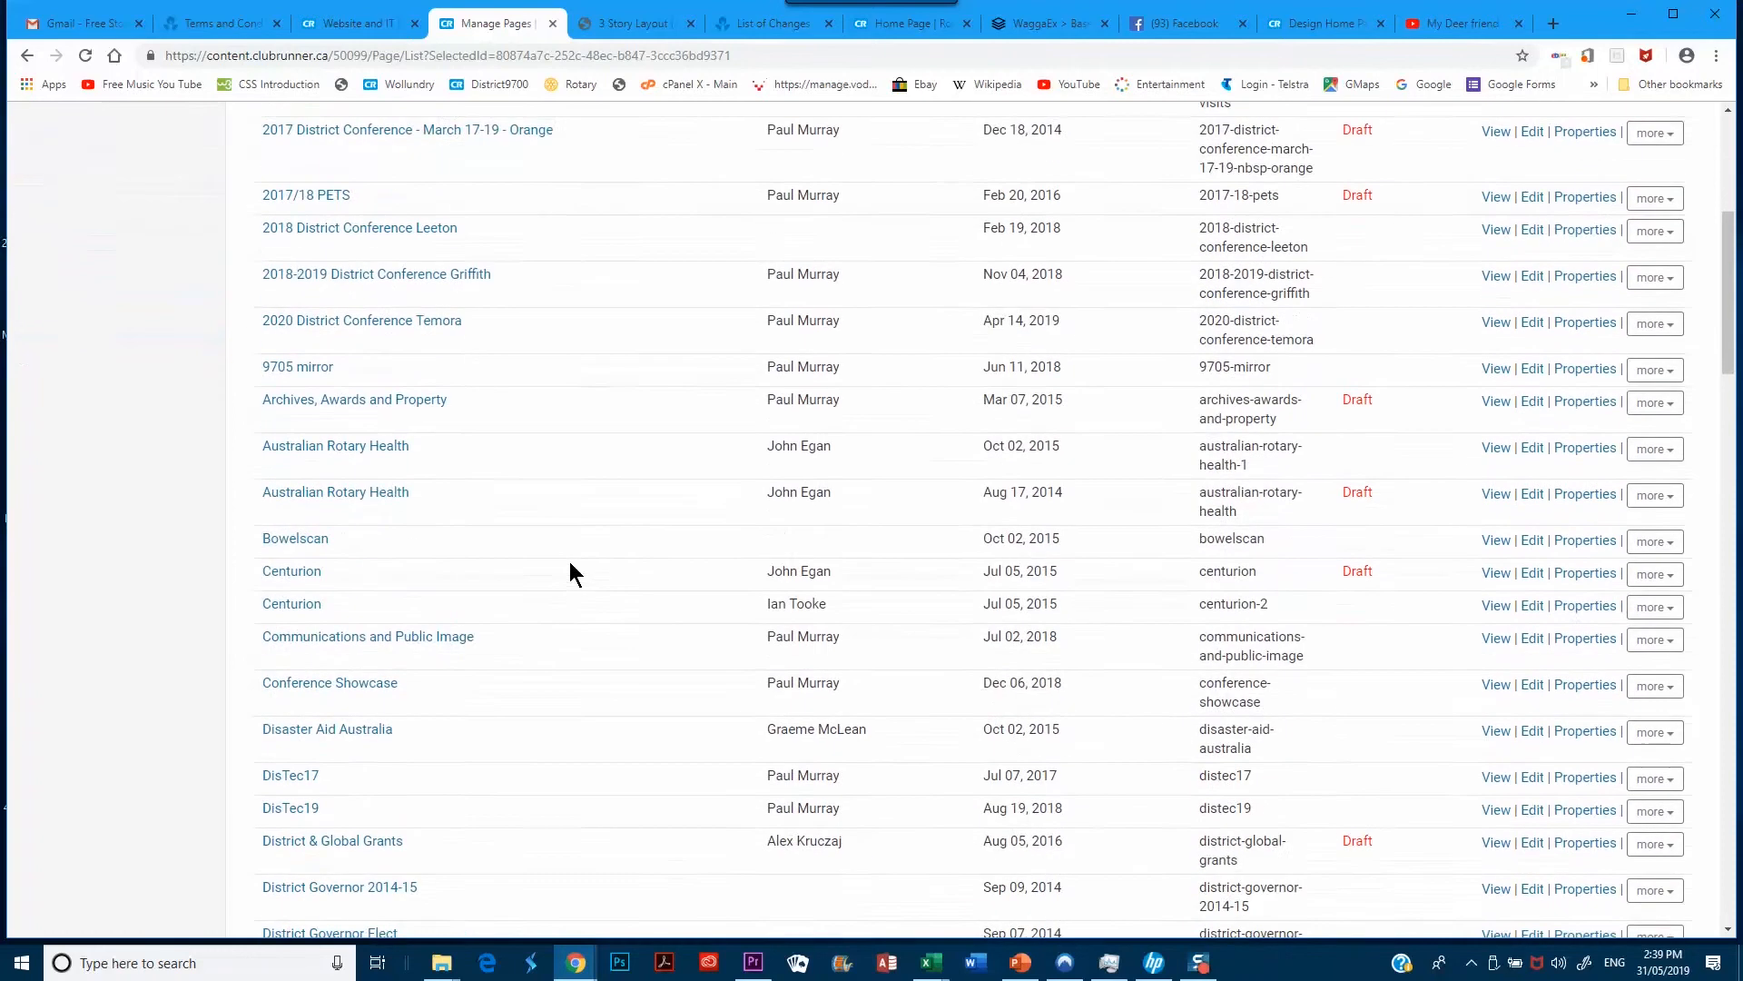
pyautogui.scroll(-1, 574, 570)
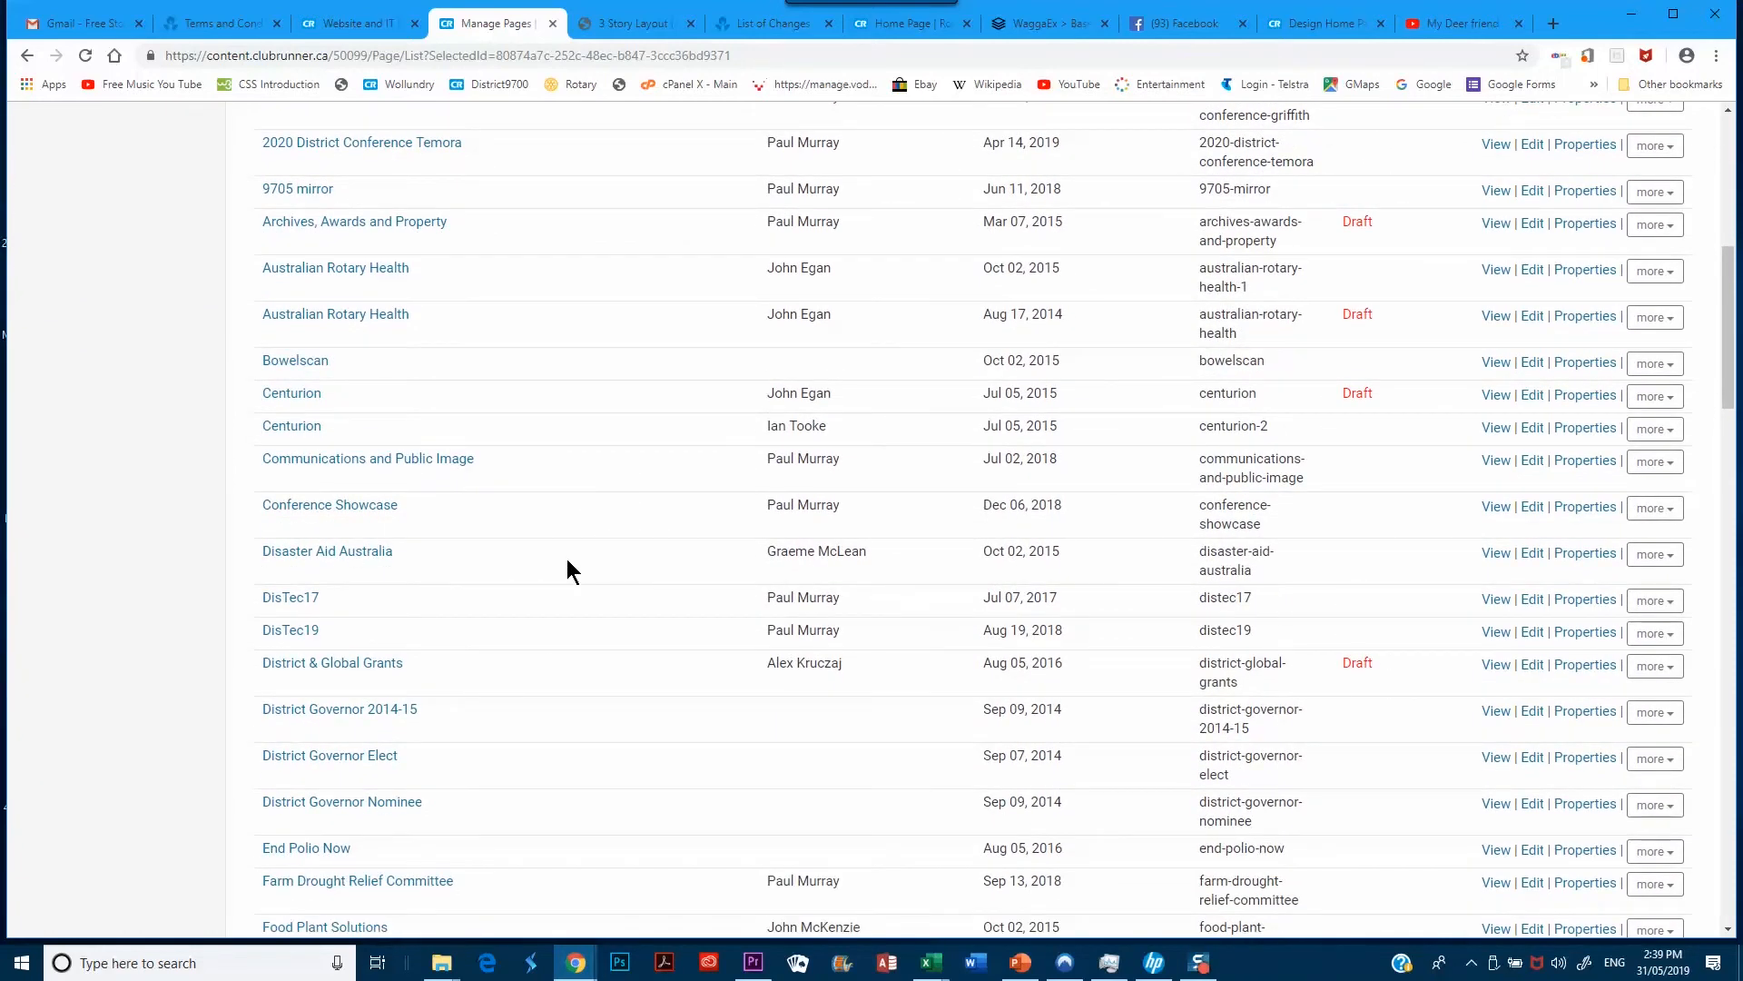
pyautogui.scroll(-3, 566, 571)
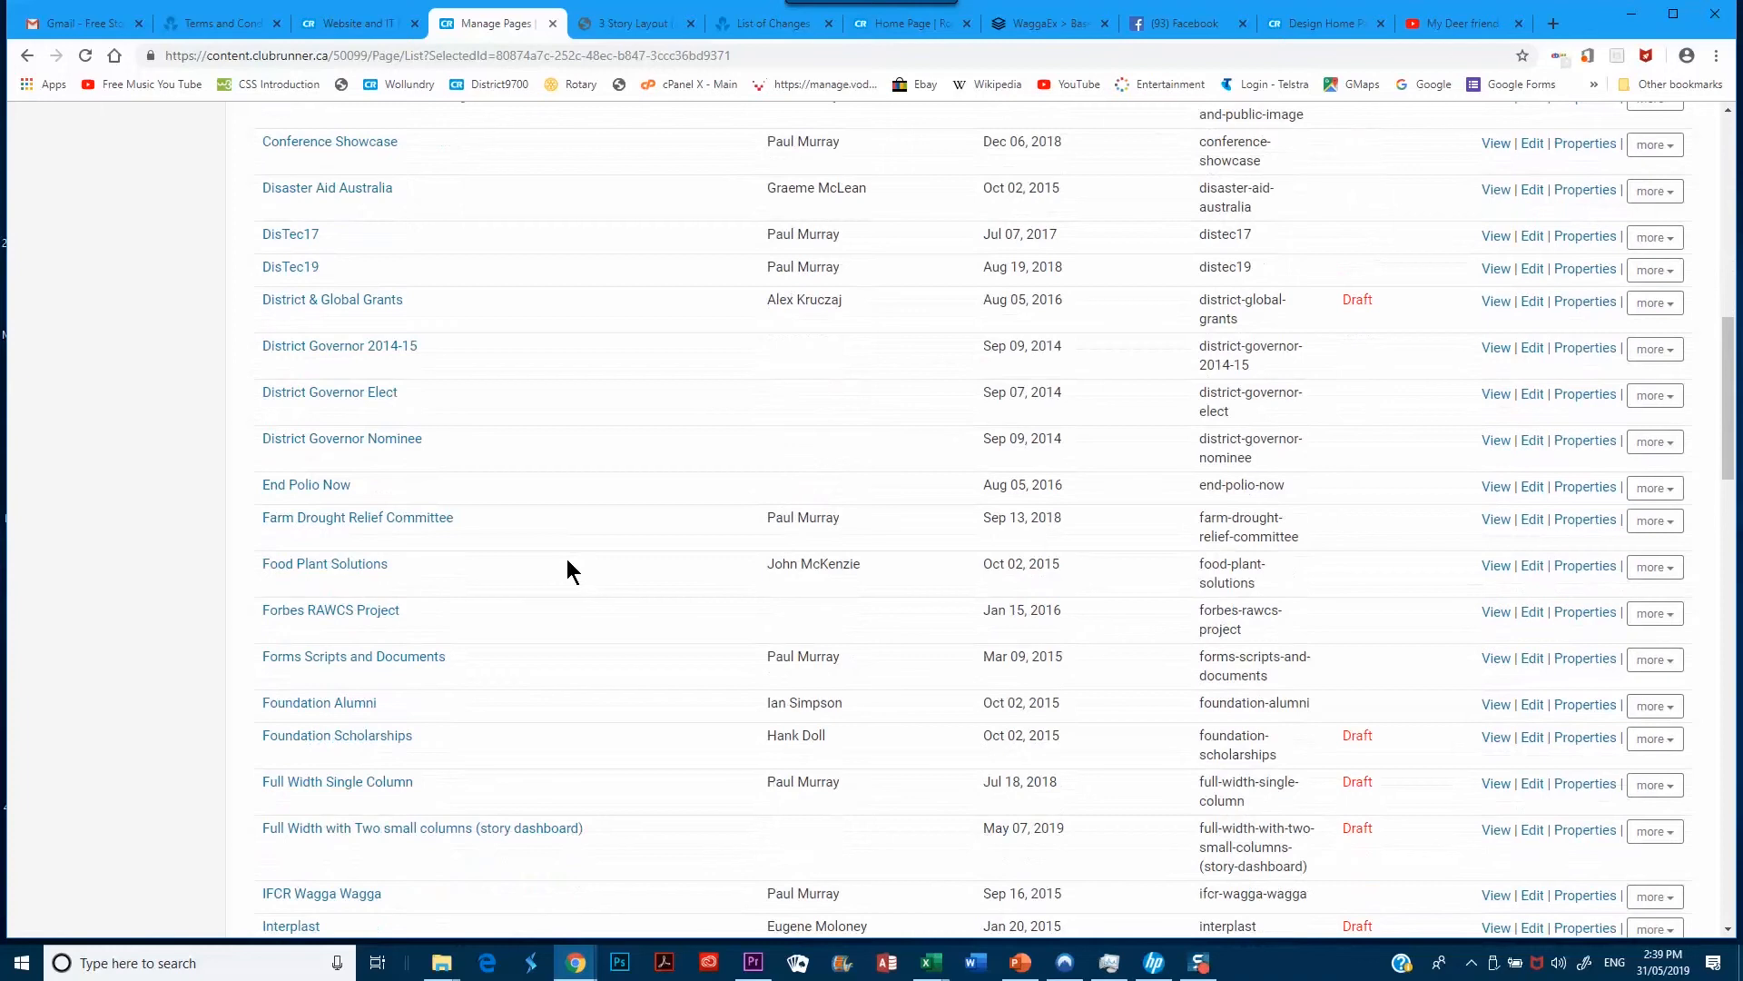
pyautogui.scroll(-7, 567, 561)
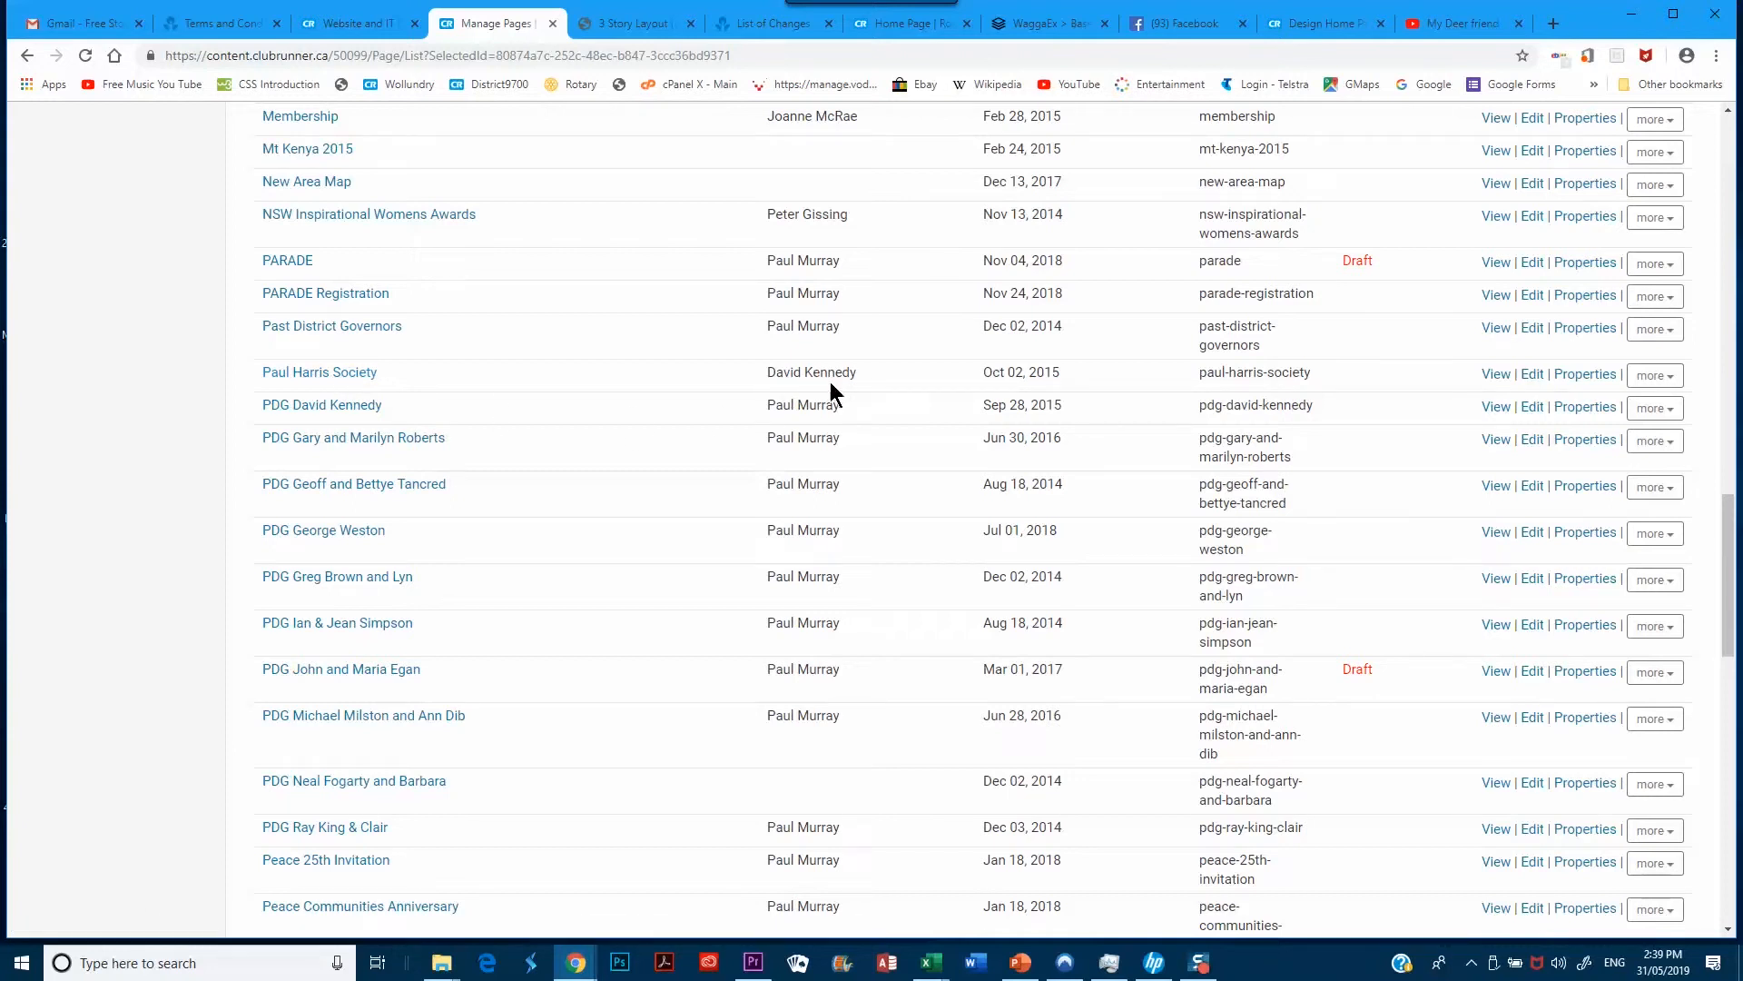
pyautogui.click(1533, 376)
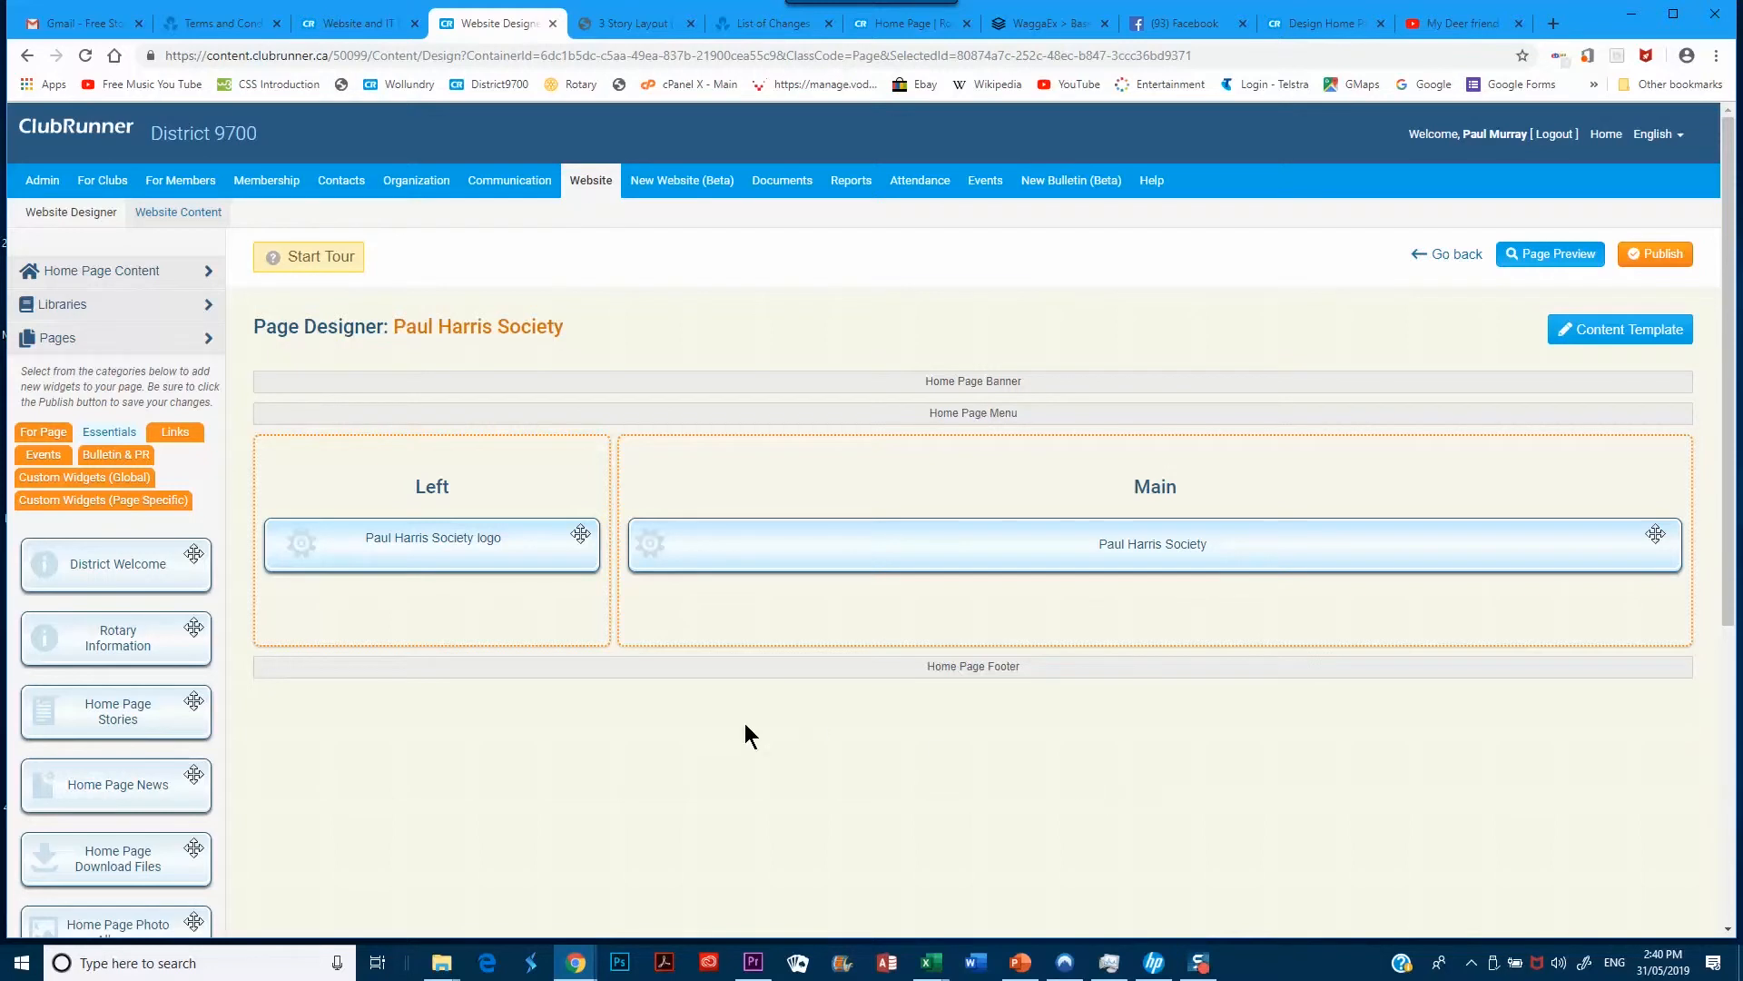
# Preview the Paul Harris Society draft page from the Page Designer
pyautogui.click(1556, 255)
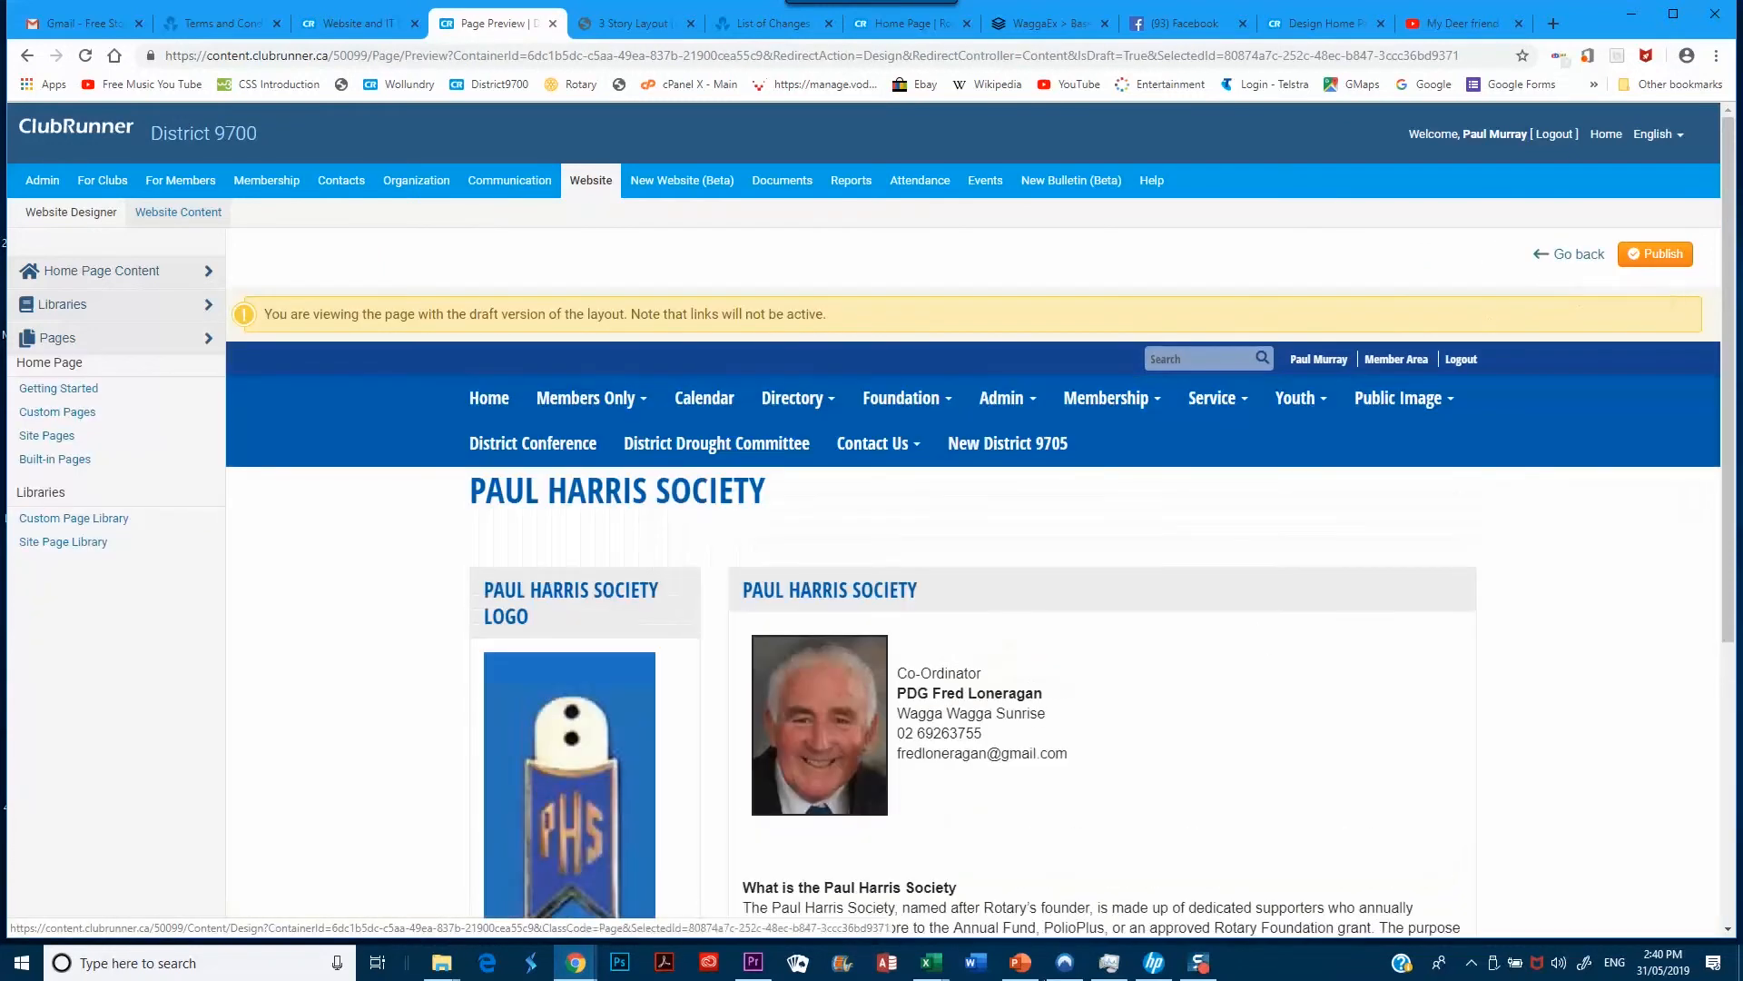
# Review the Paul Harris Society draft preview, then go back to the Page Designer
pyautogui.scroll(-1, 1246, 761)
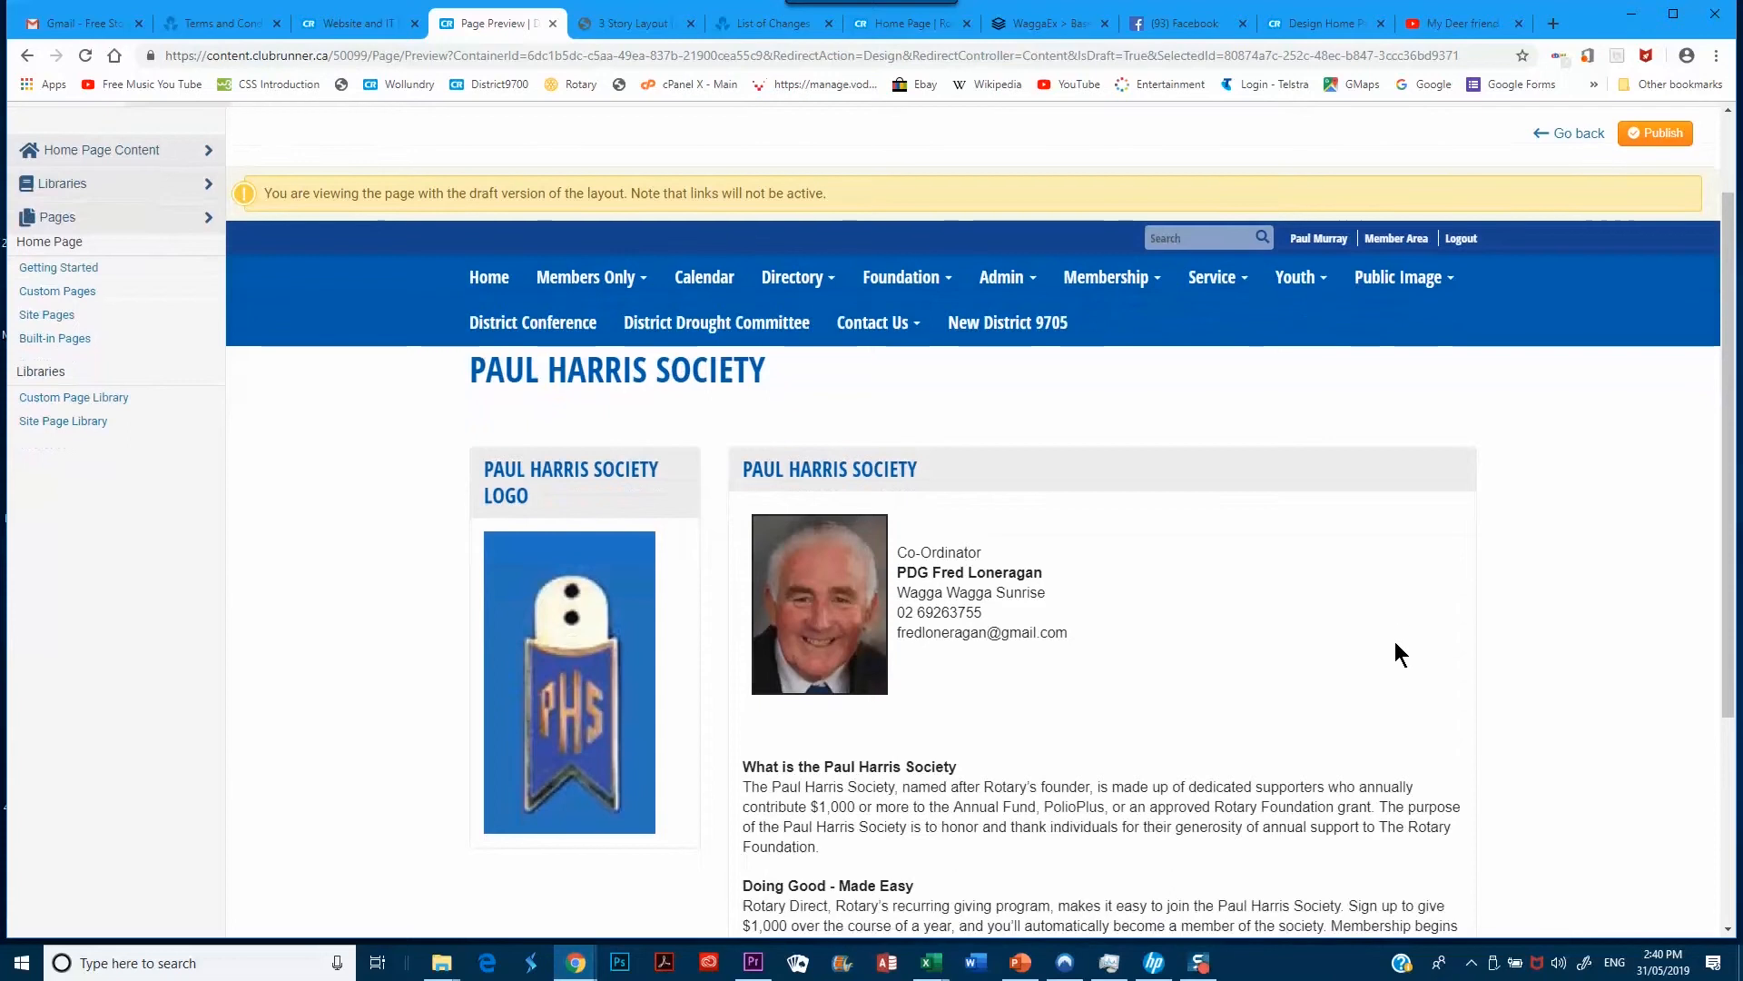
pyautogui.scroll(1, 1342, 689)
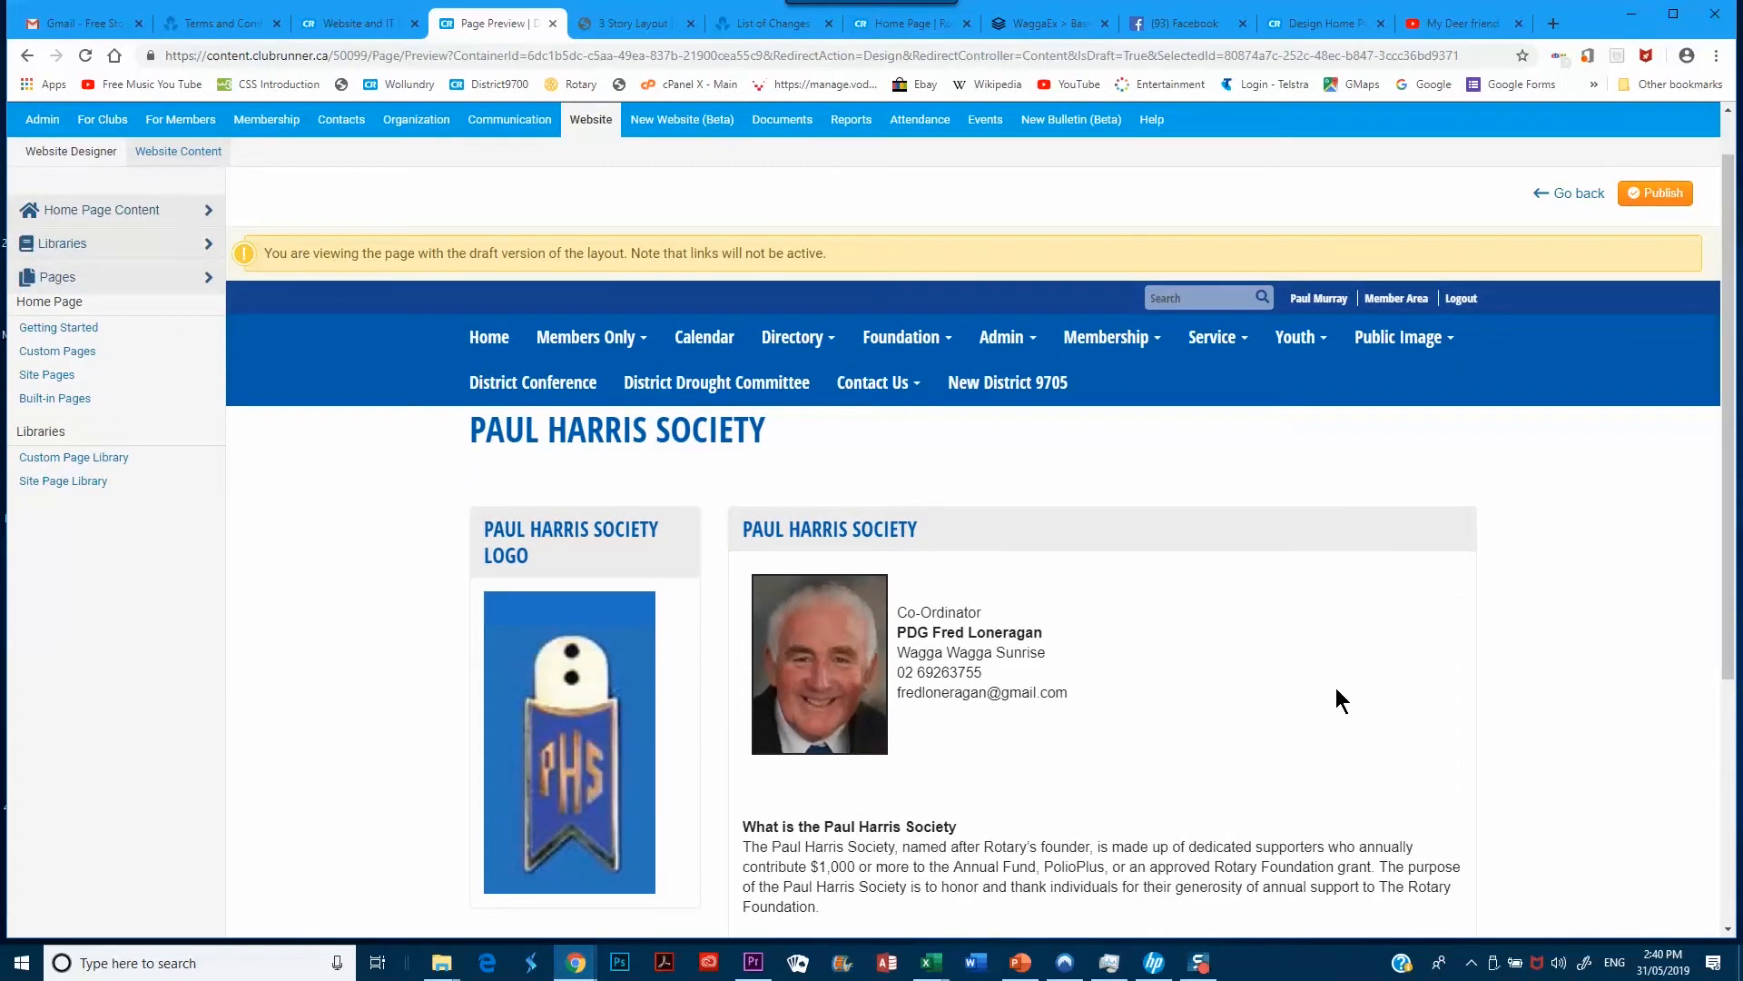
pyautogui.scroll(1, 1336, 687)
pyautogui.scroll(-1, 1332, 684)
pyautogui.click(1575, 197)
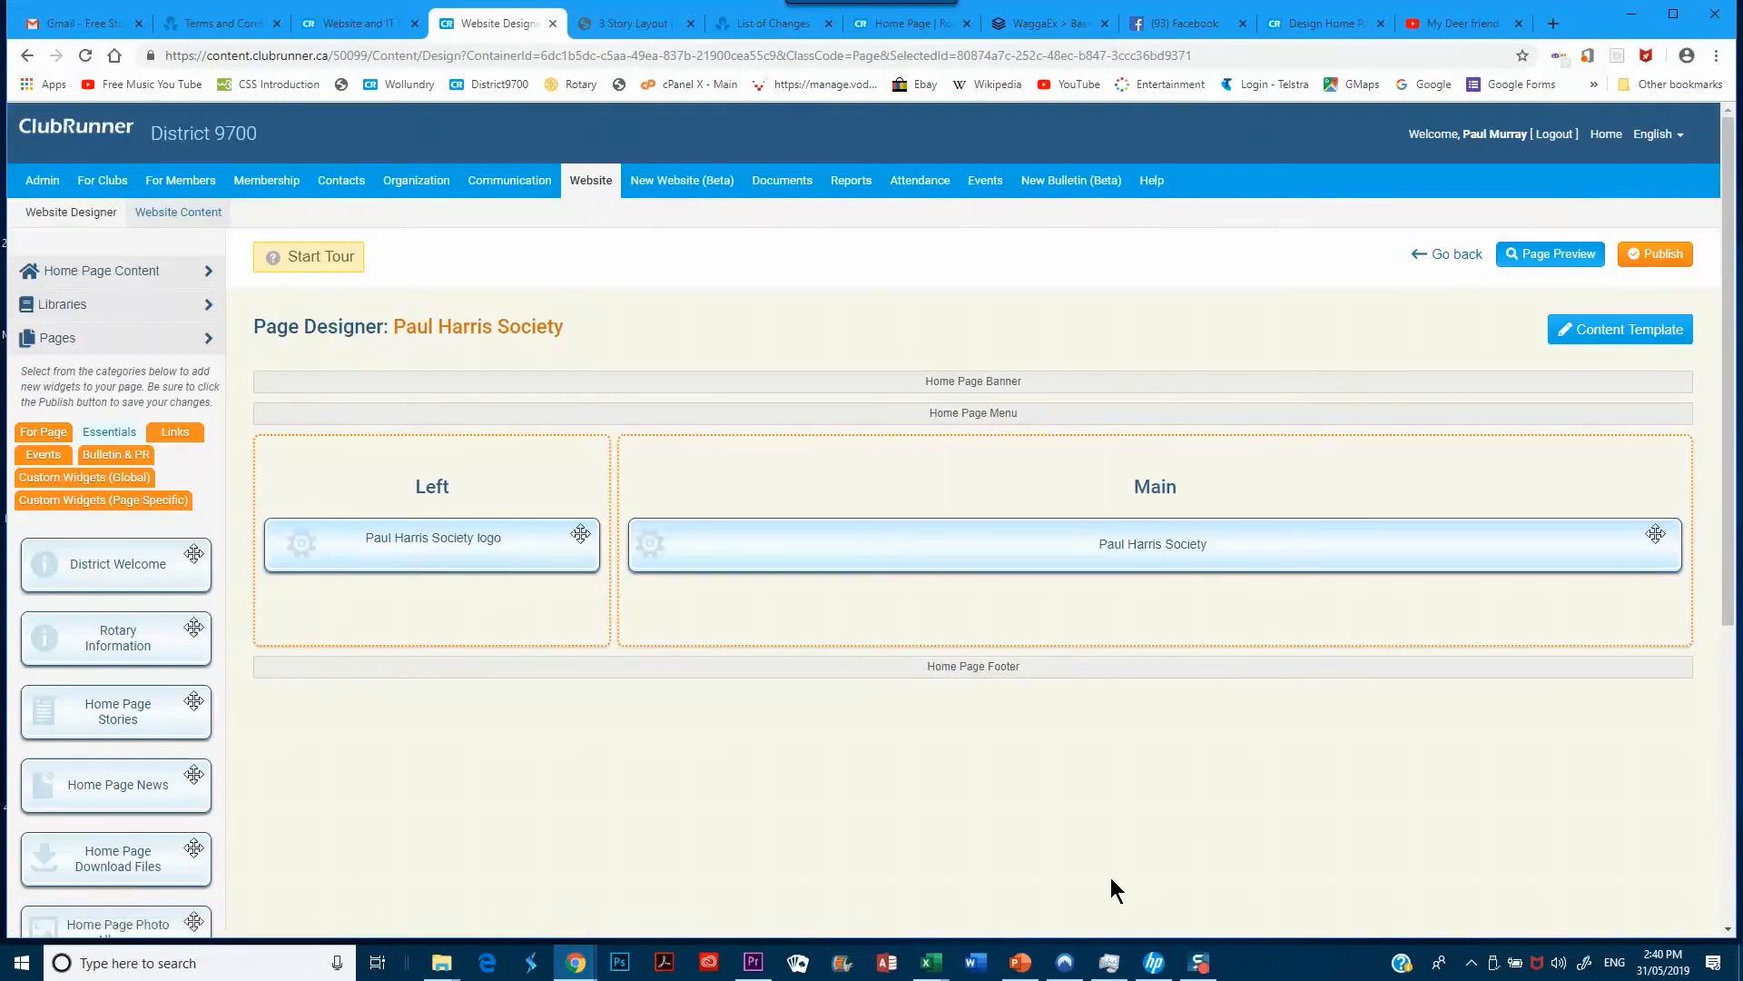
# Edit the Paul Harris Society content widget in the Main column
pyautogui.moveTo(1116, 566)
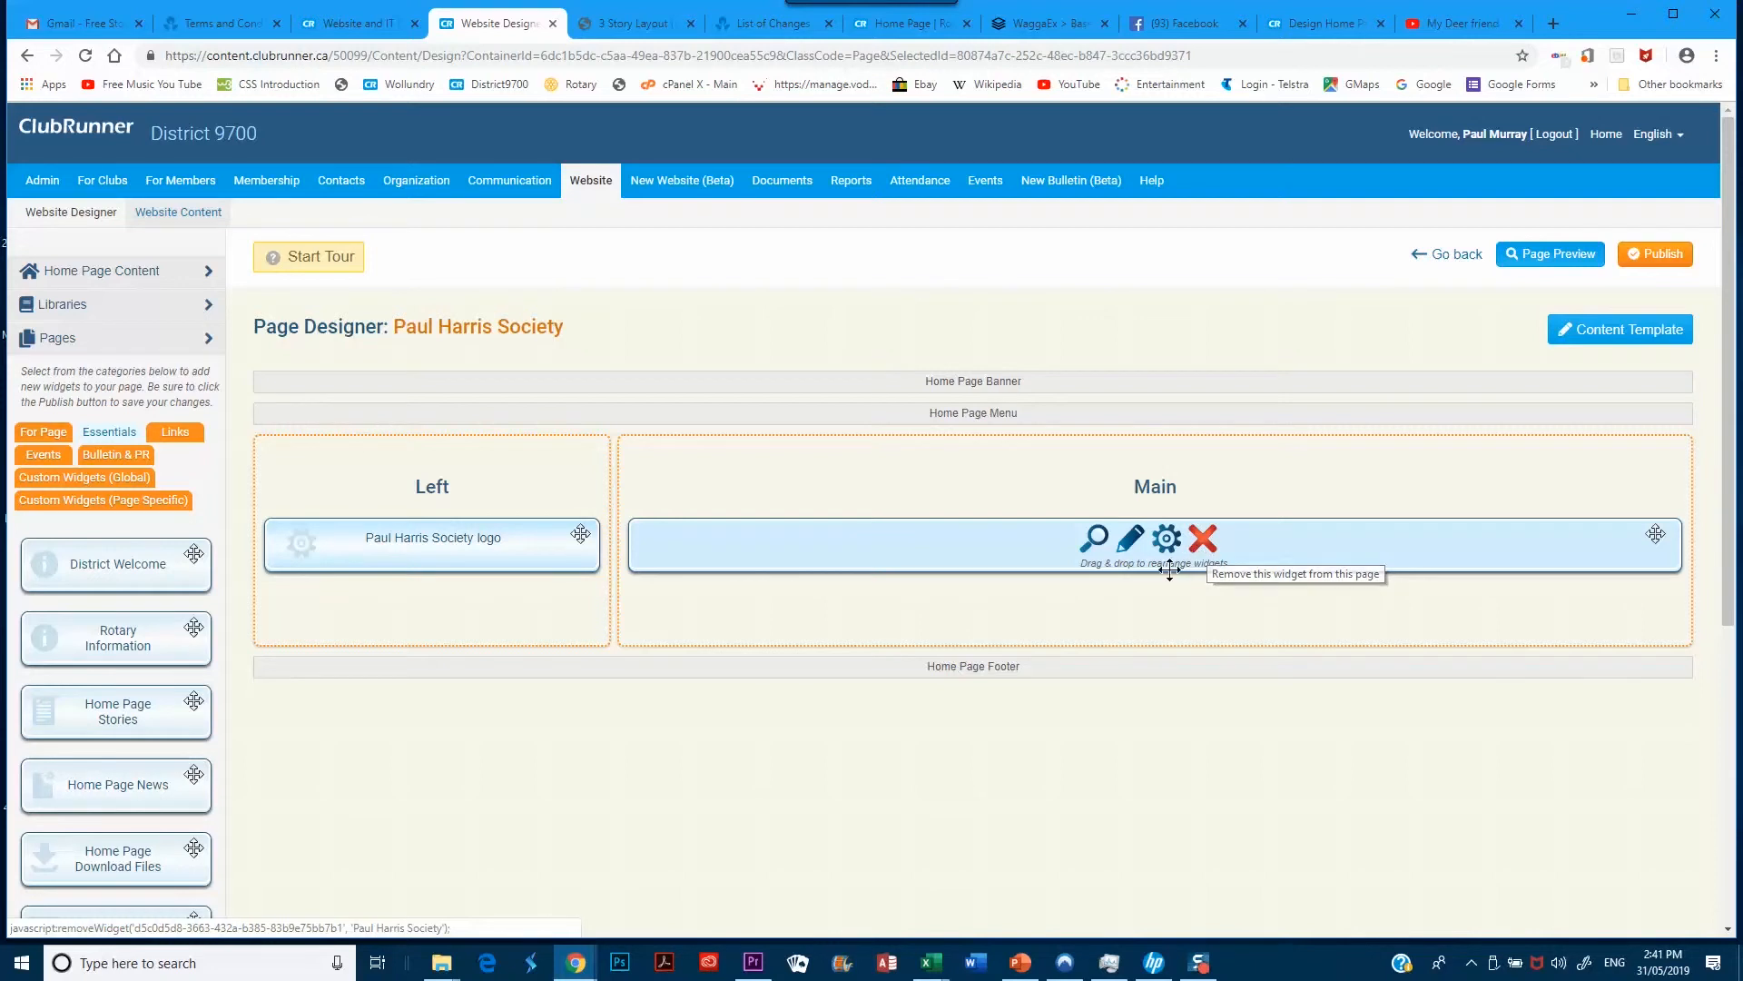
pyautogui.click(1130, 543)
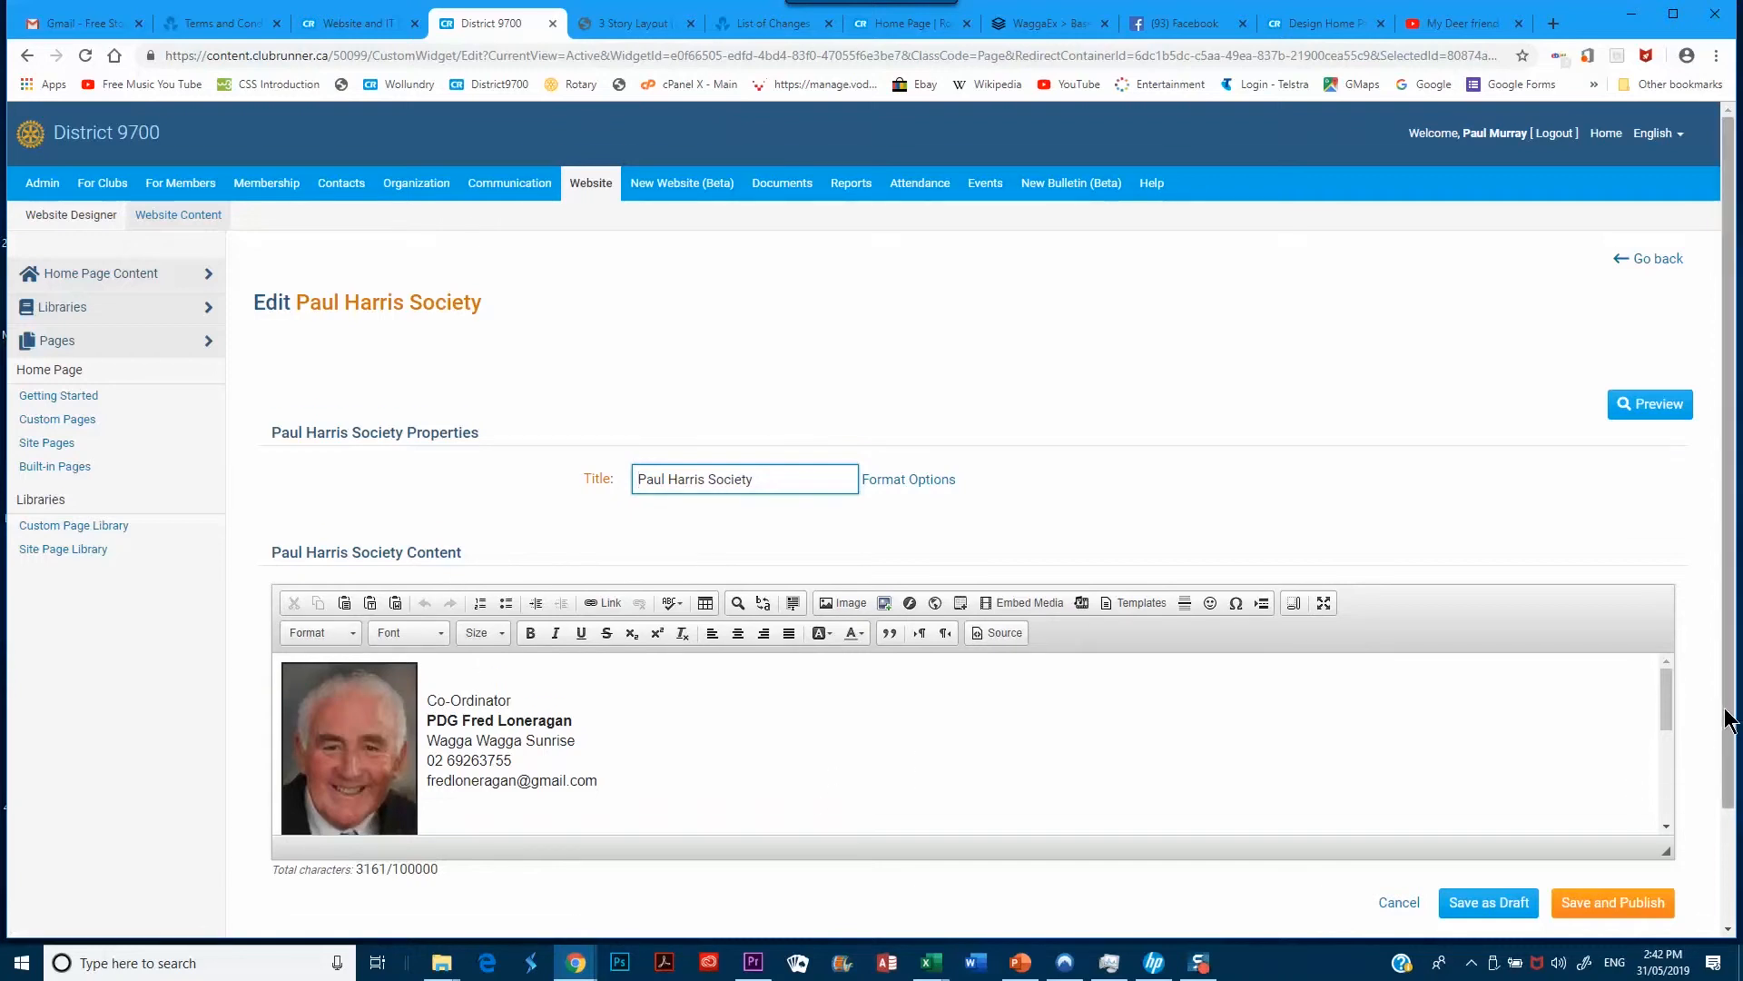
# Maximize the editor holding the co-ordinator's photo, contact details and society description
pyautogui.scroll(-2, 1729, 722)
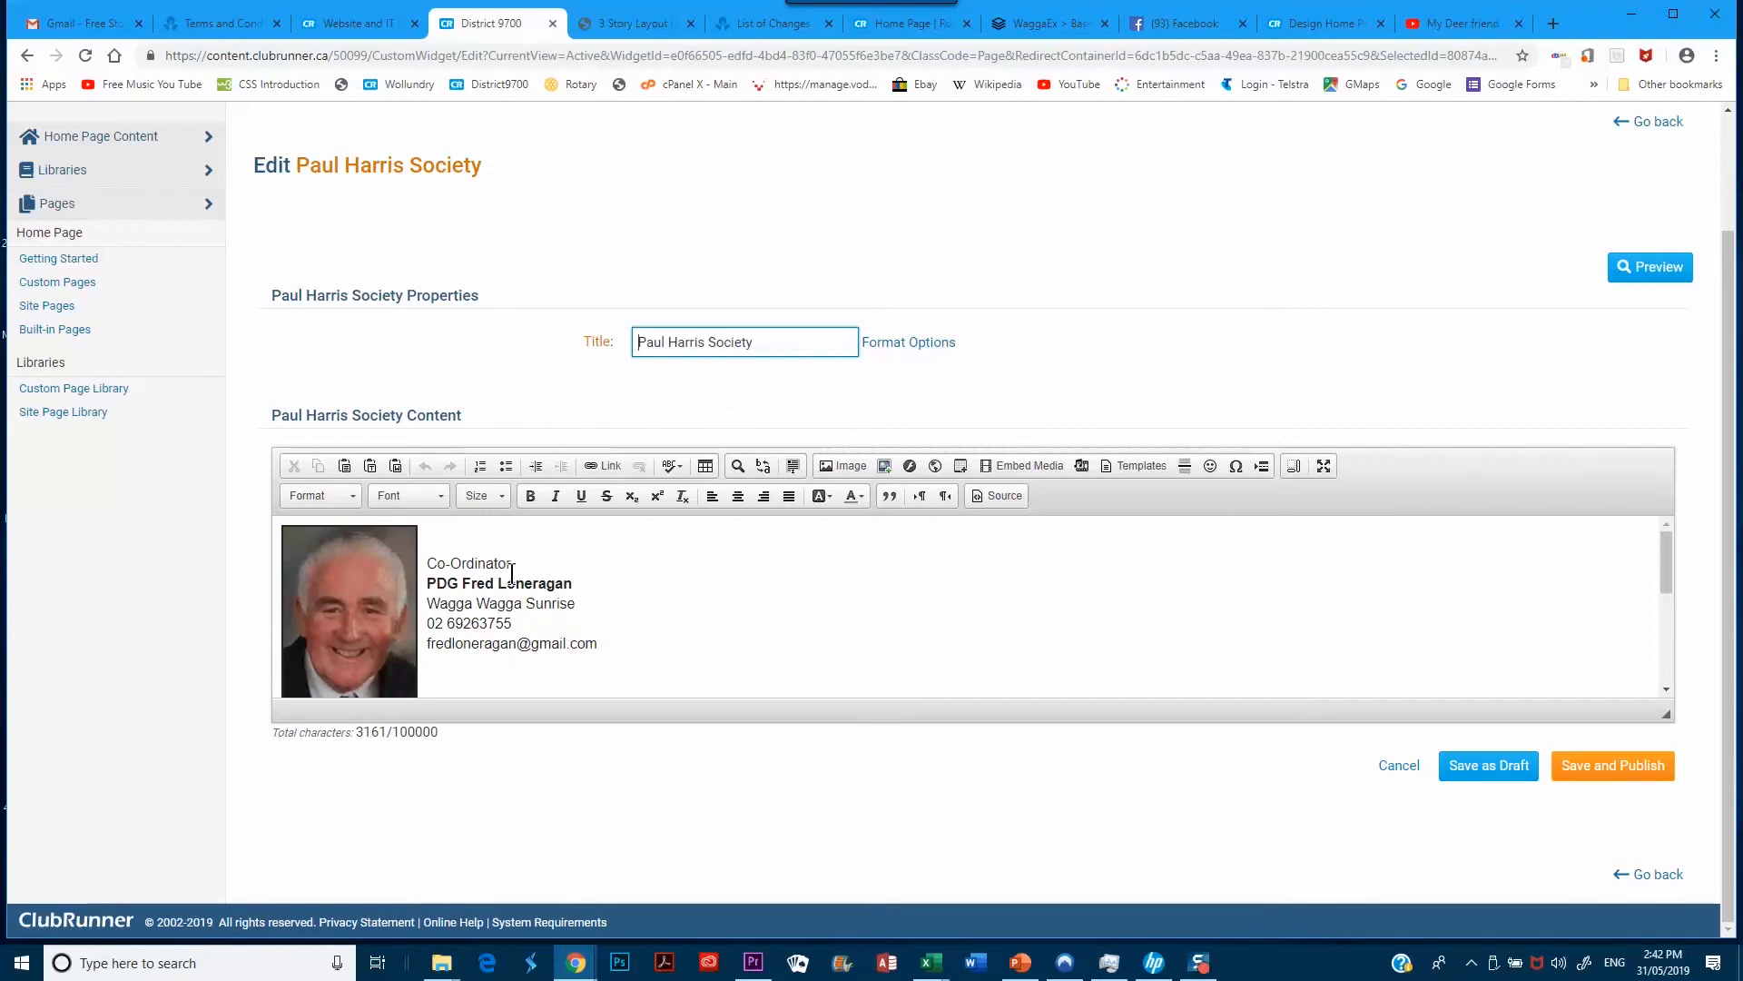
pyautogui.click(1324, 467)
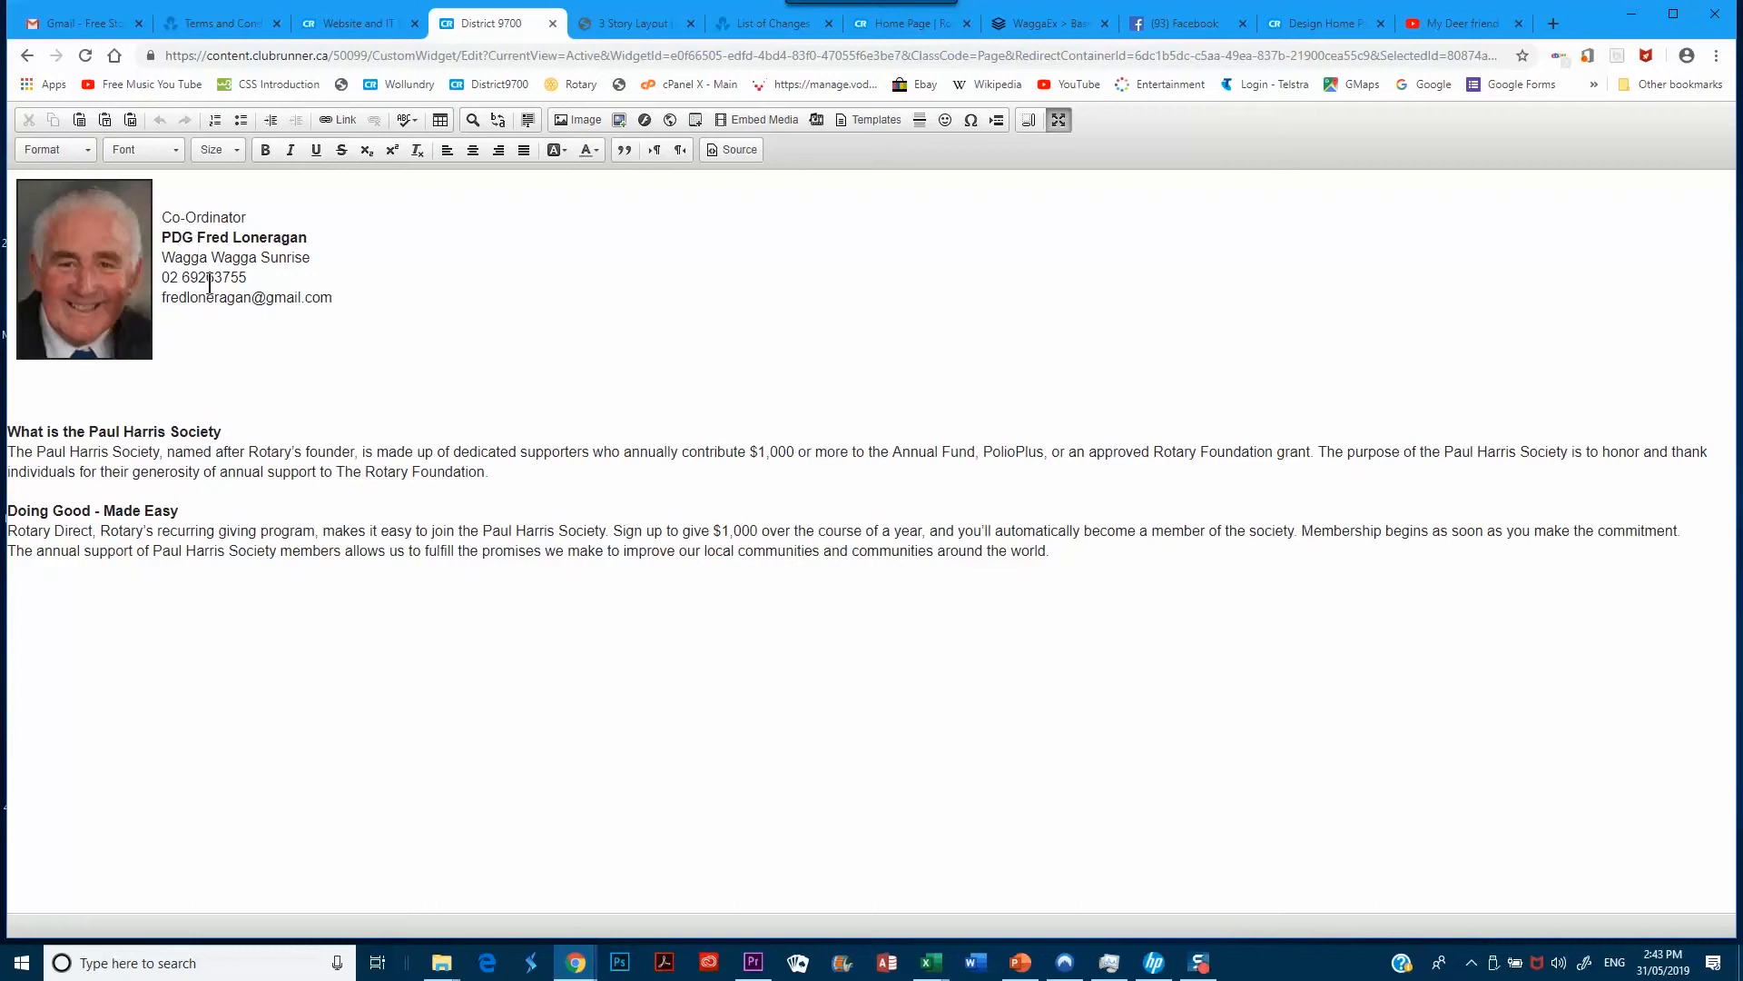
# Select the co-ordinator photo above the contact lines in the maximized editor
pyautogui.click(81, 259)
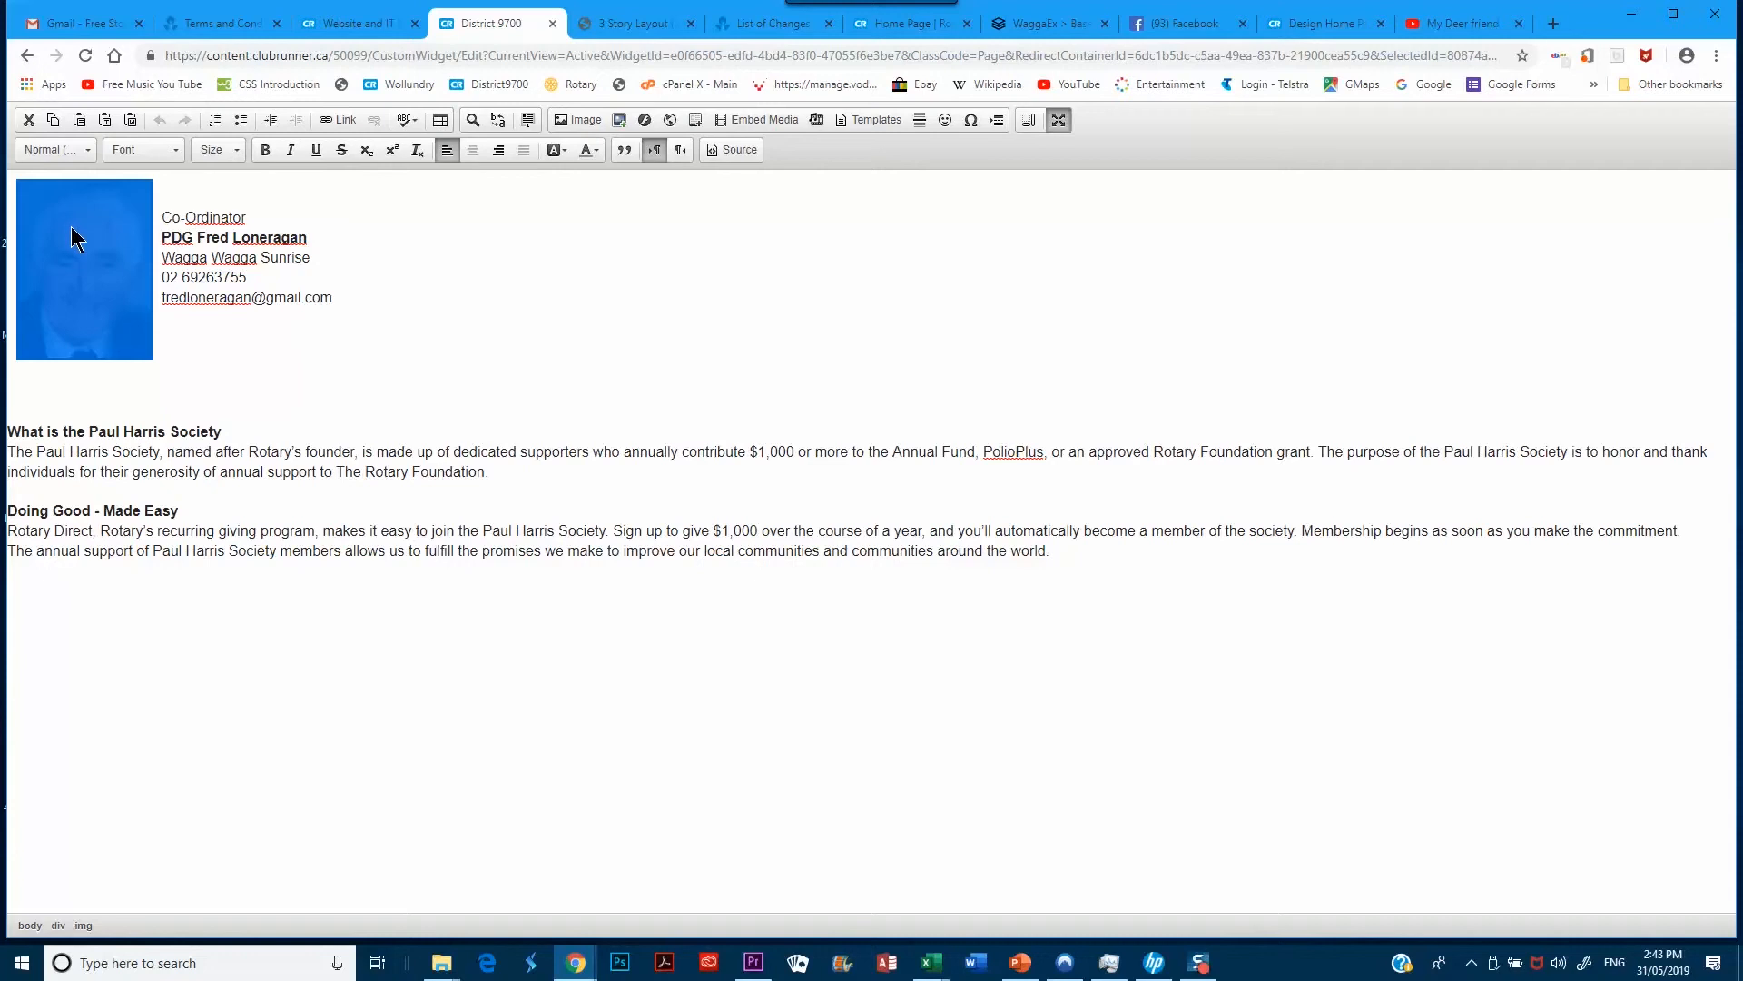
# Open Image Properties for the co-ordinator photo (150 × 200, border 2, left-aligned)
pyautogui.rightClick(71, 226)
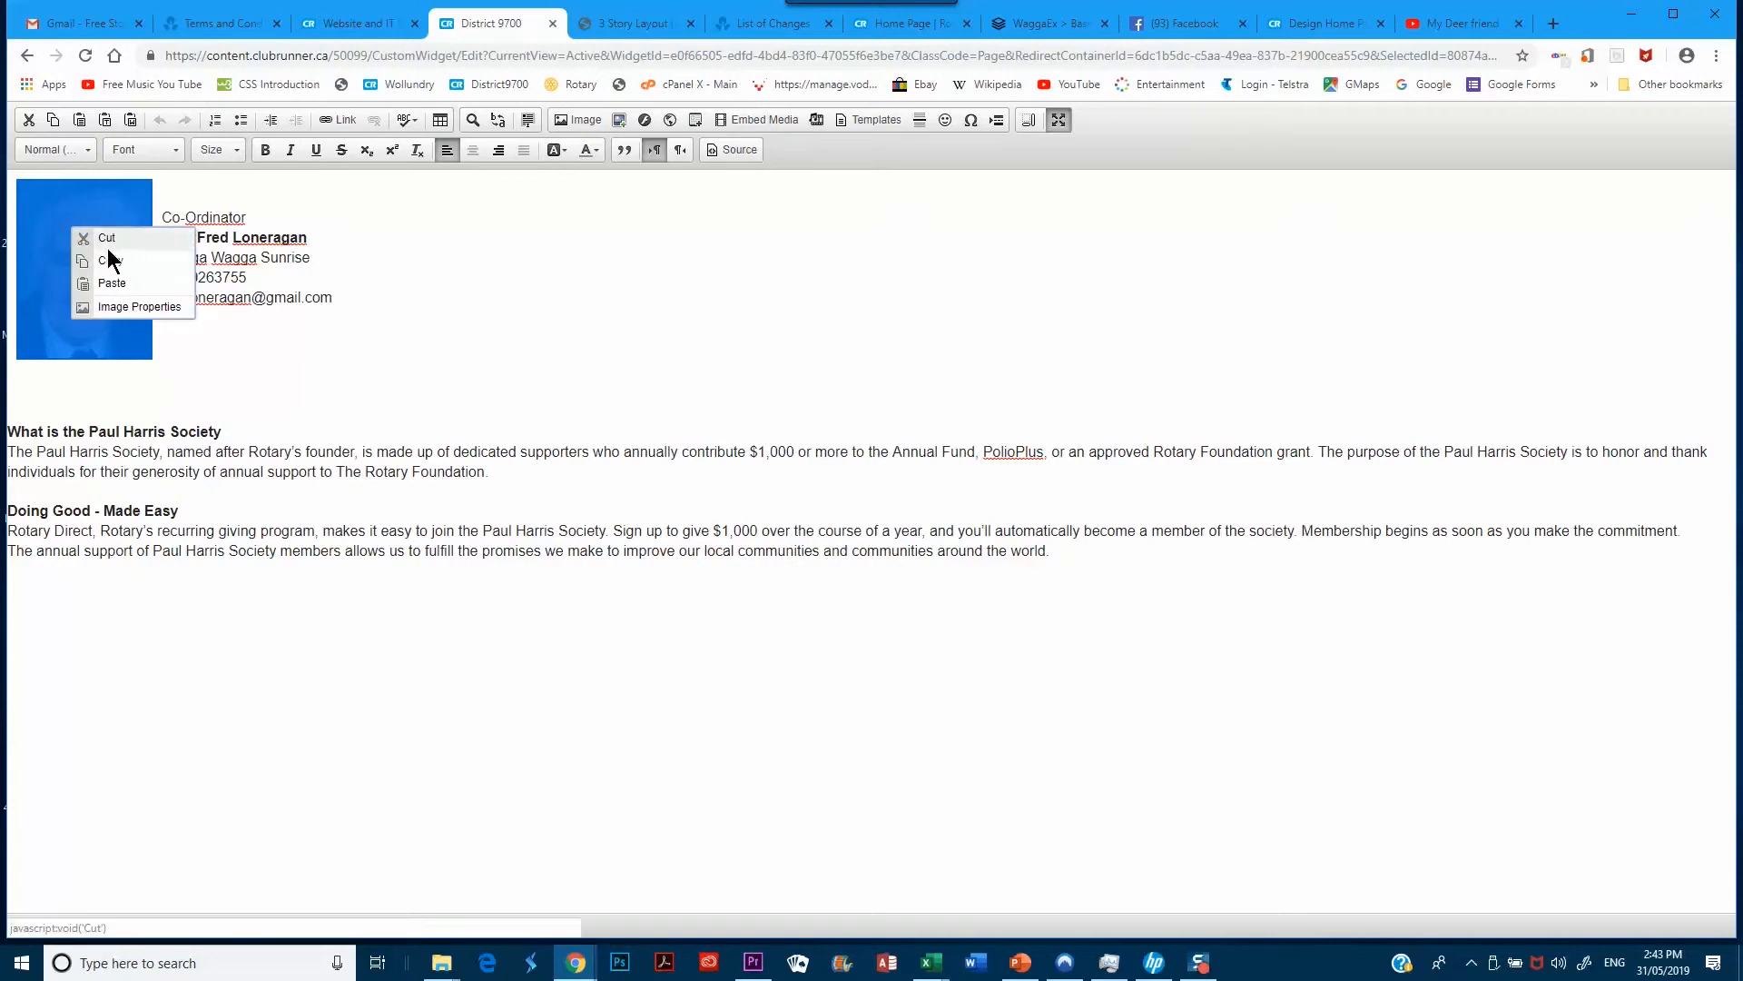
pyautogui.click(121, 309)
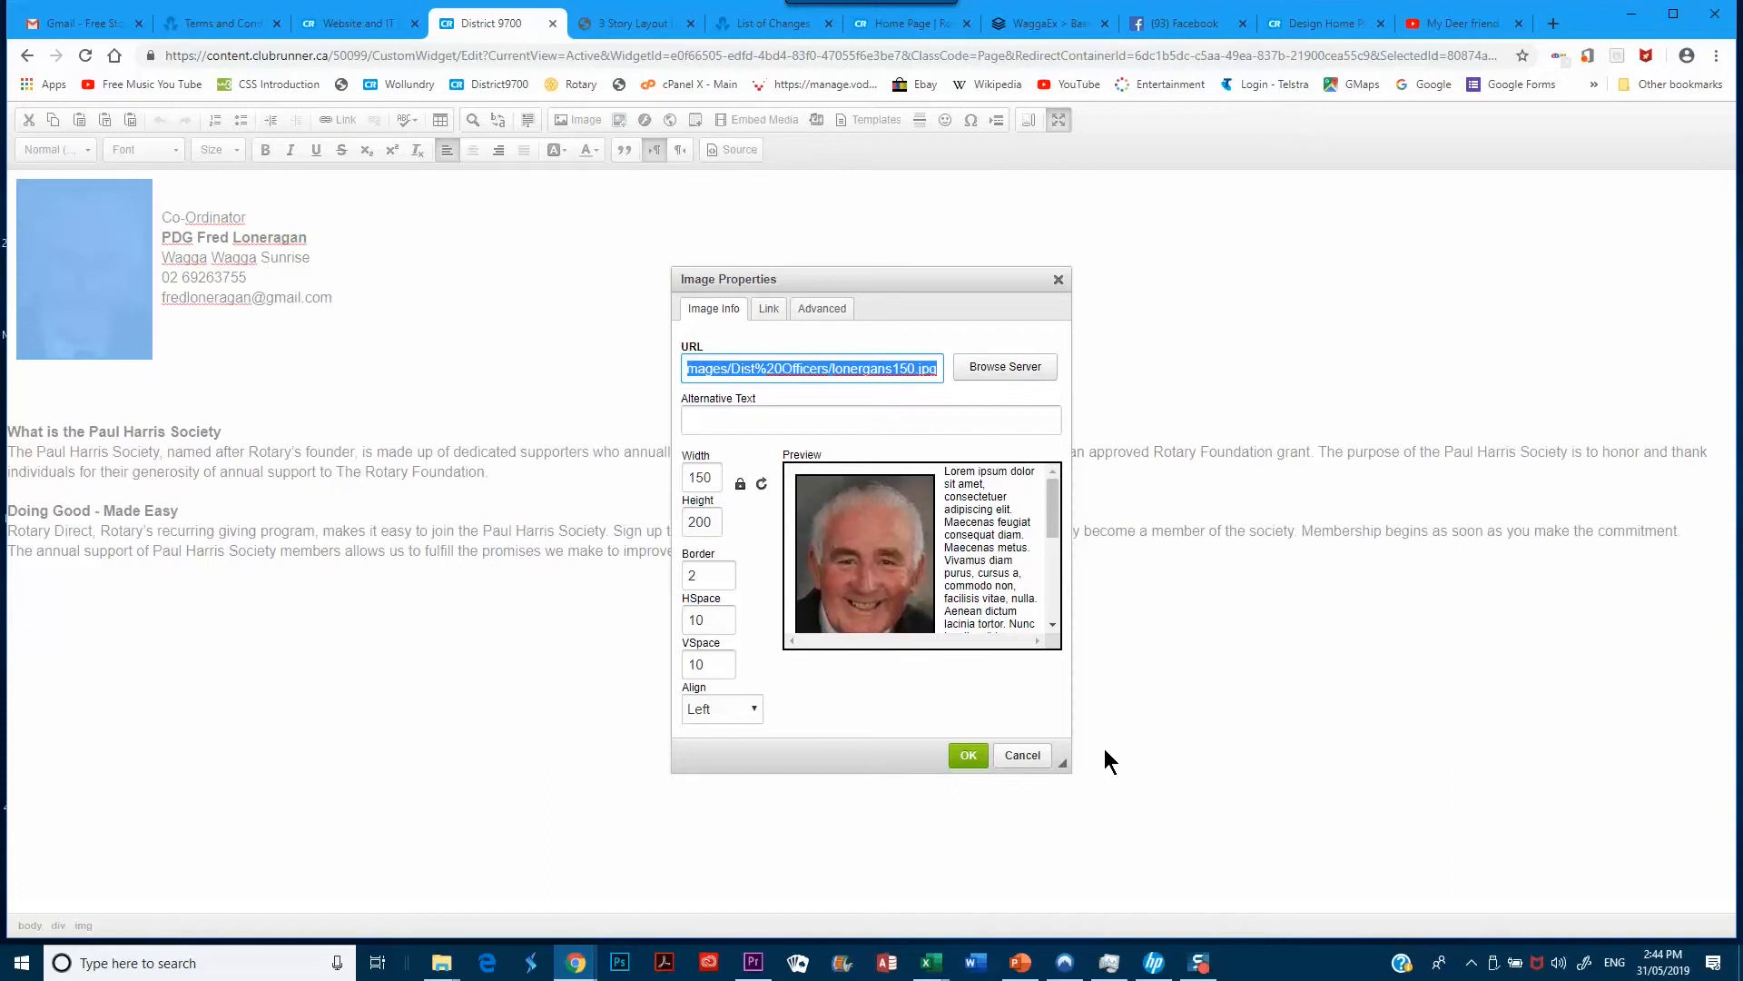
# Browse the server's image library, expanding and collapsing the ClubRunner Images folder
pyautogui.click(997, 368)
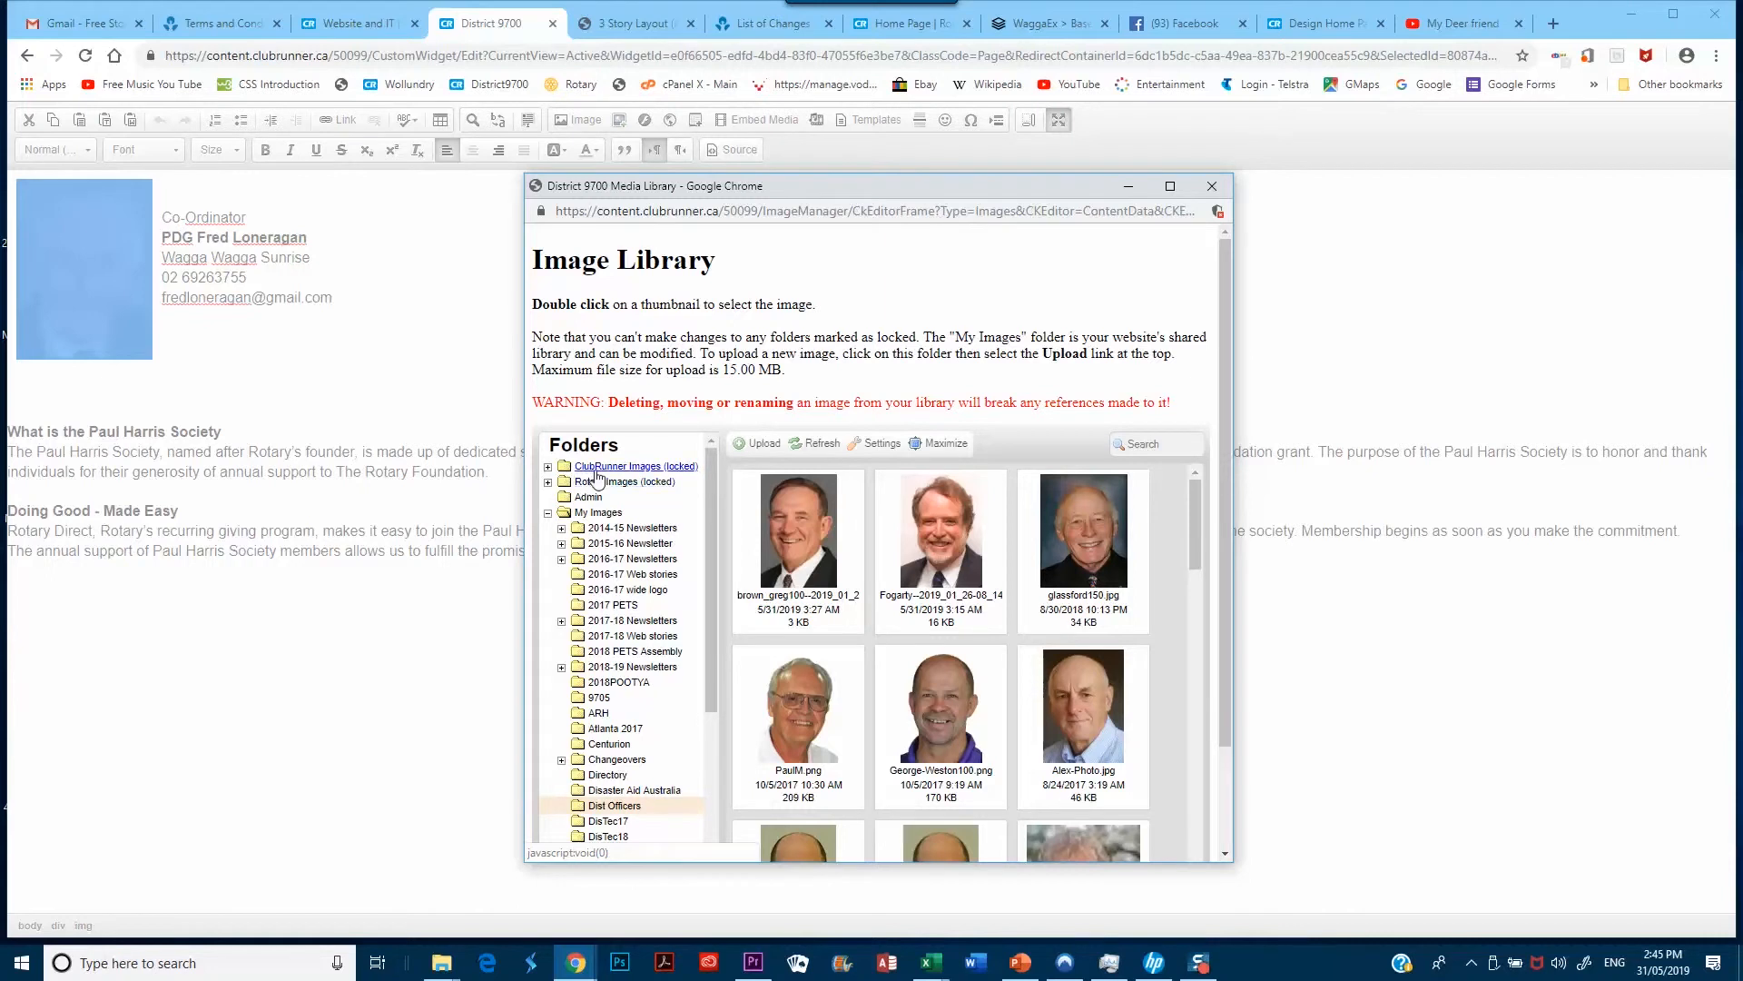
pyautogui.click(547, 467)
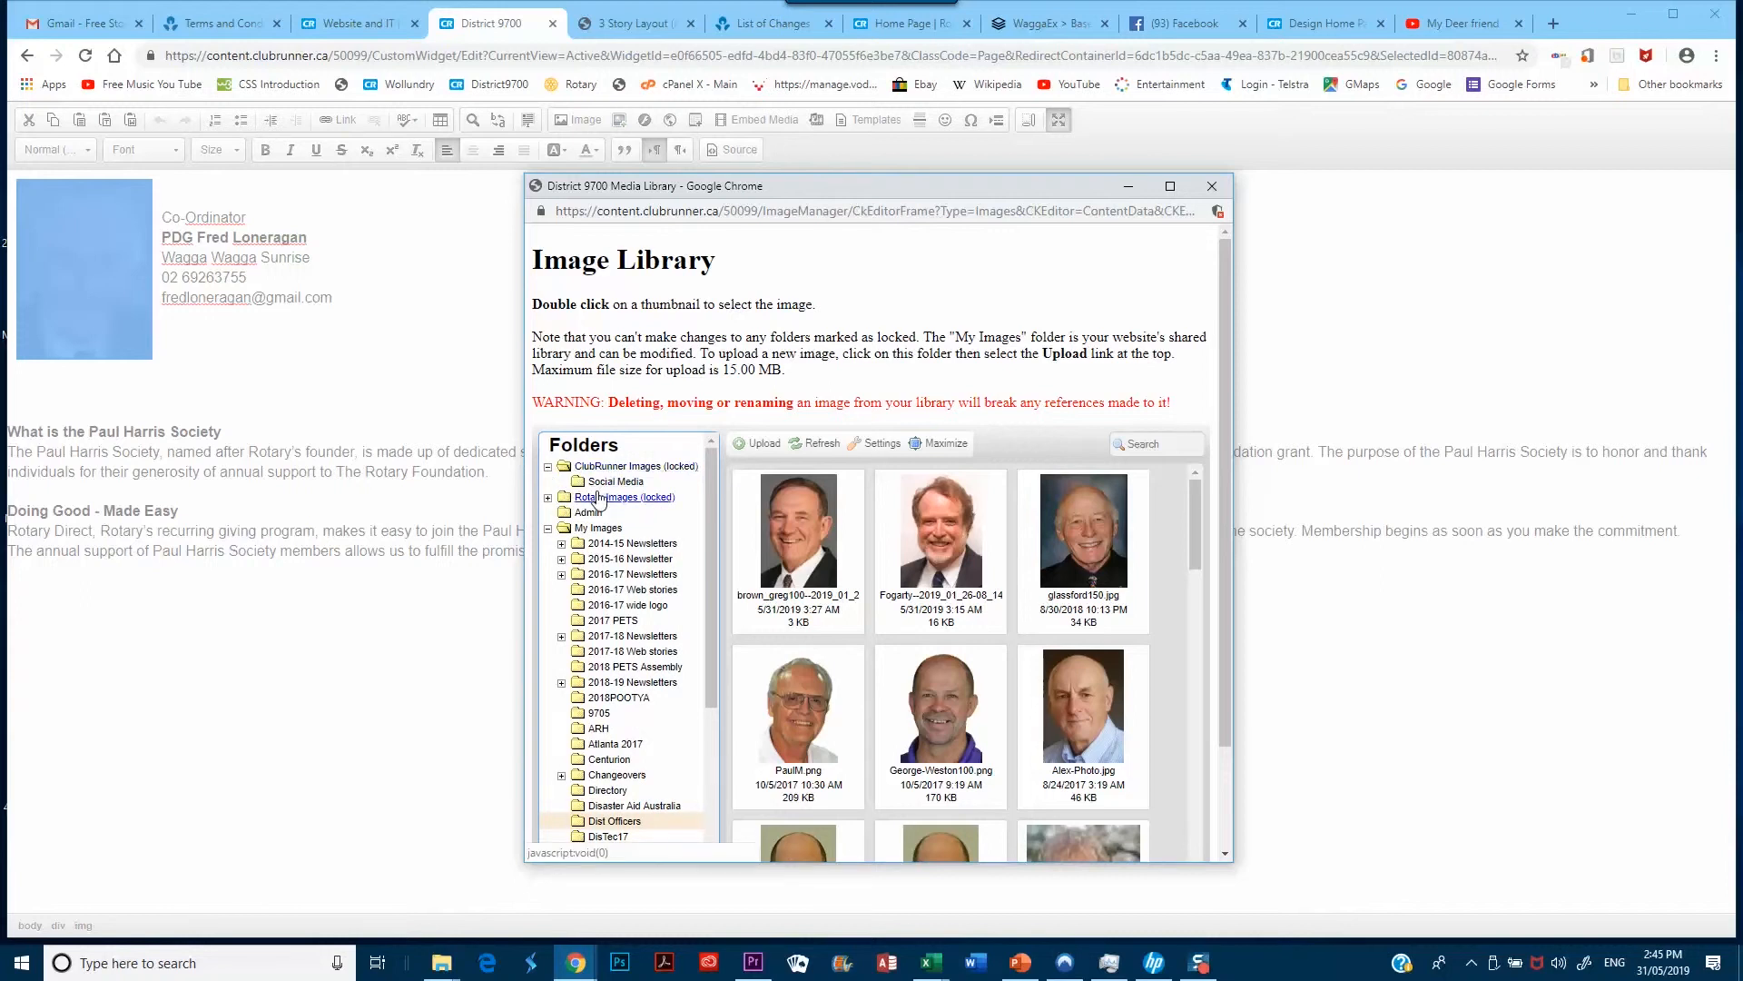
pyautogui.click(547, 468)
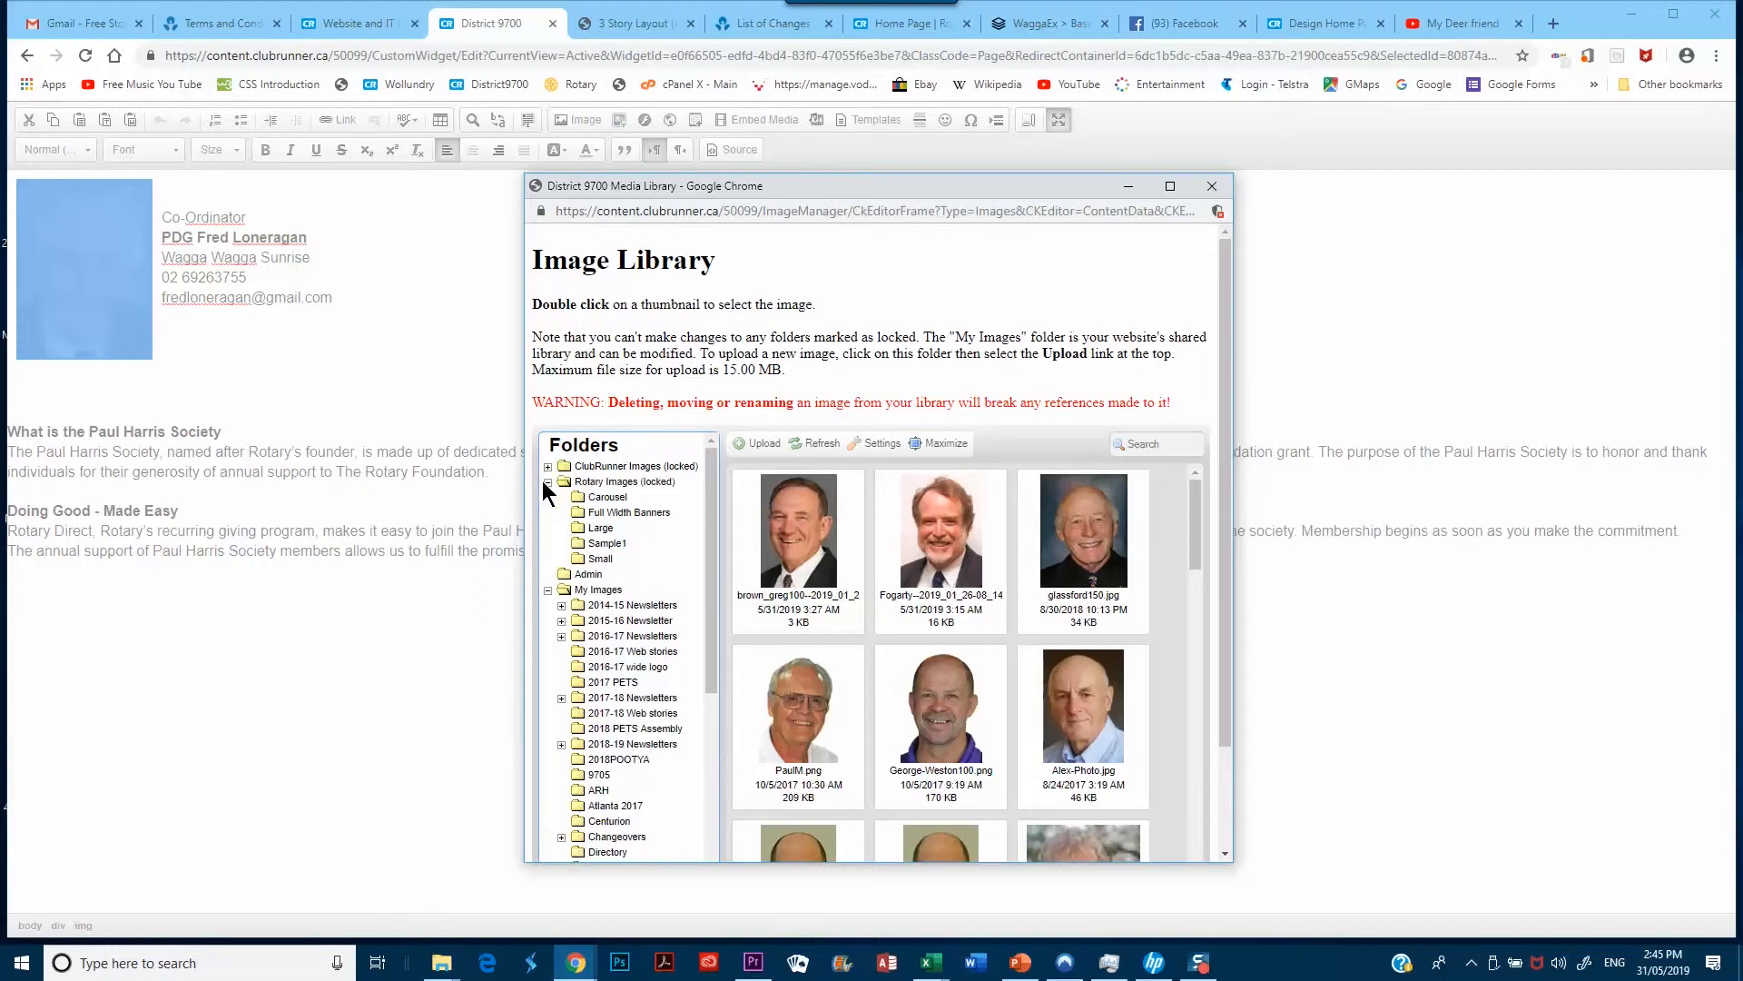
# View the Full Width Banners, Large, Sample1 and Small folders, then collapse Rotary Images
pyautogui.click(610, 514)
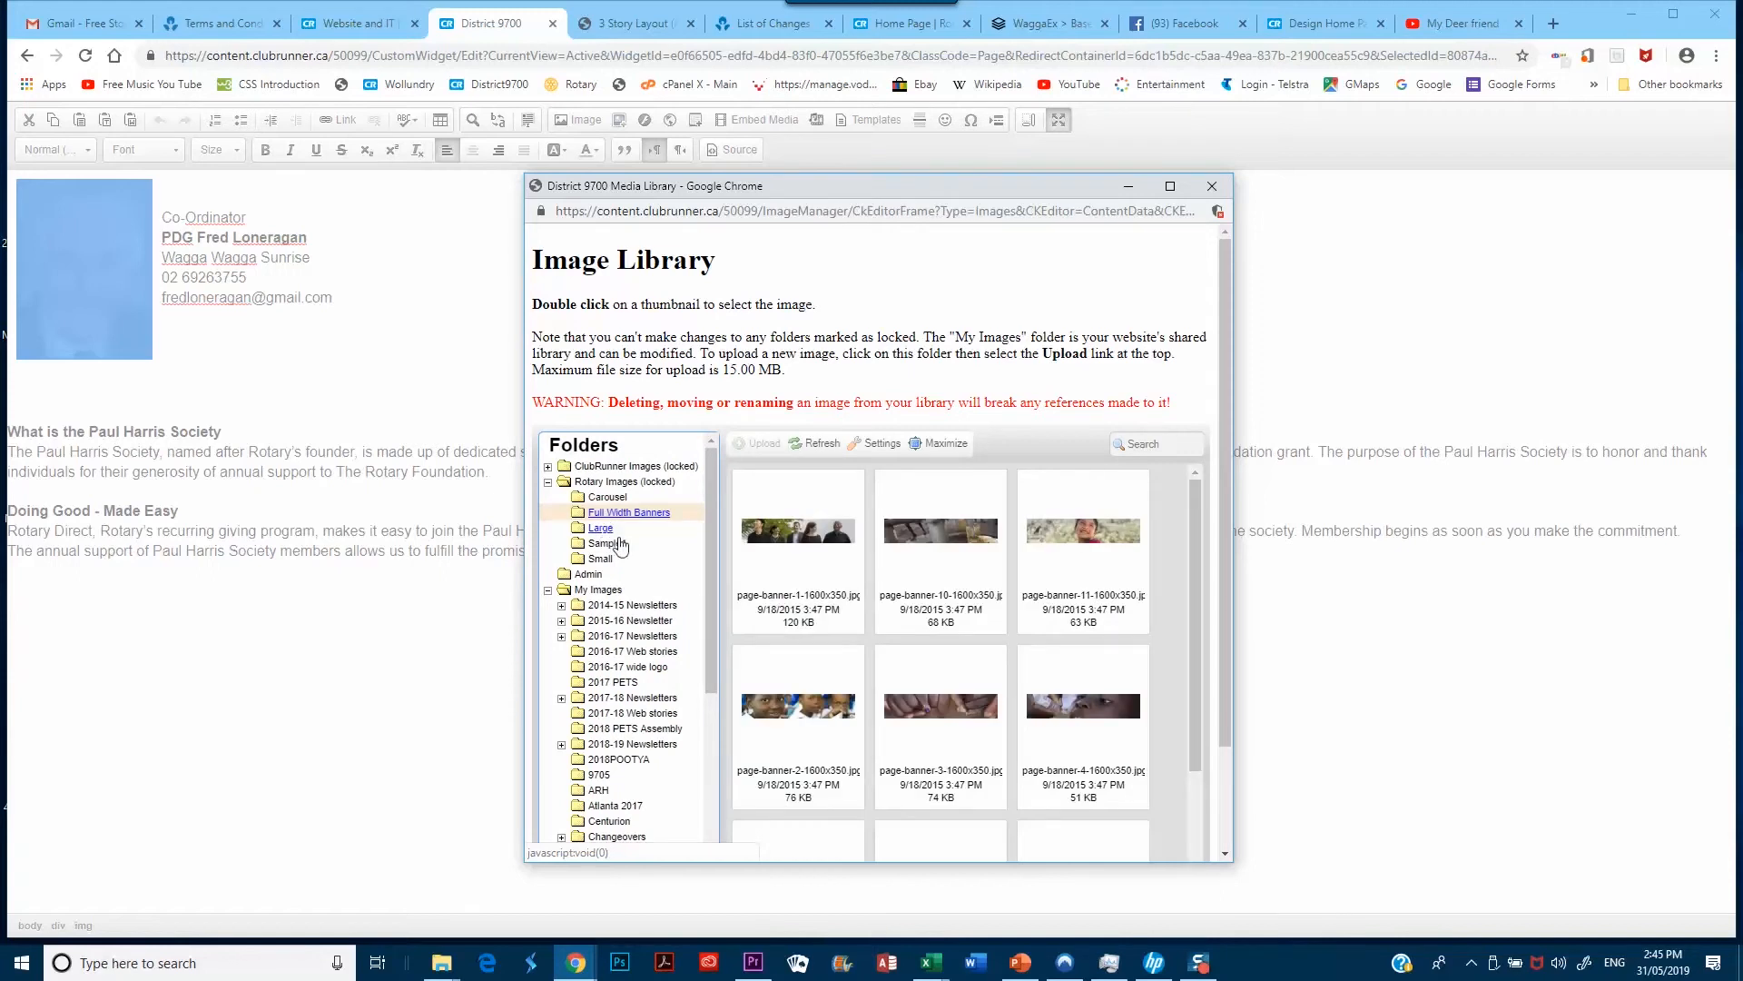
pyautogui.moveTo(1197, 647); pyautogui.dragTo(1212, 820)
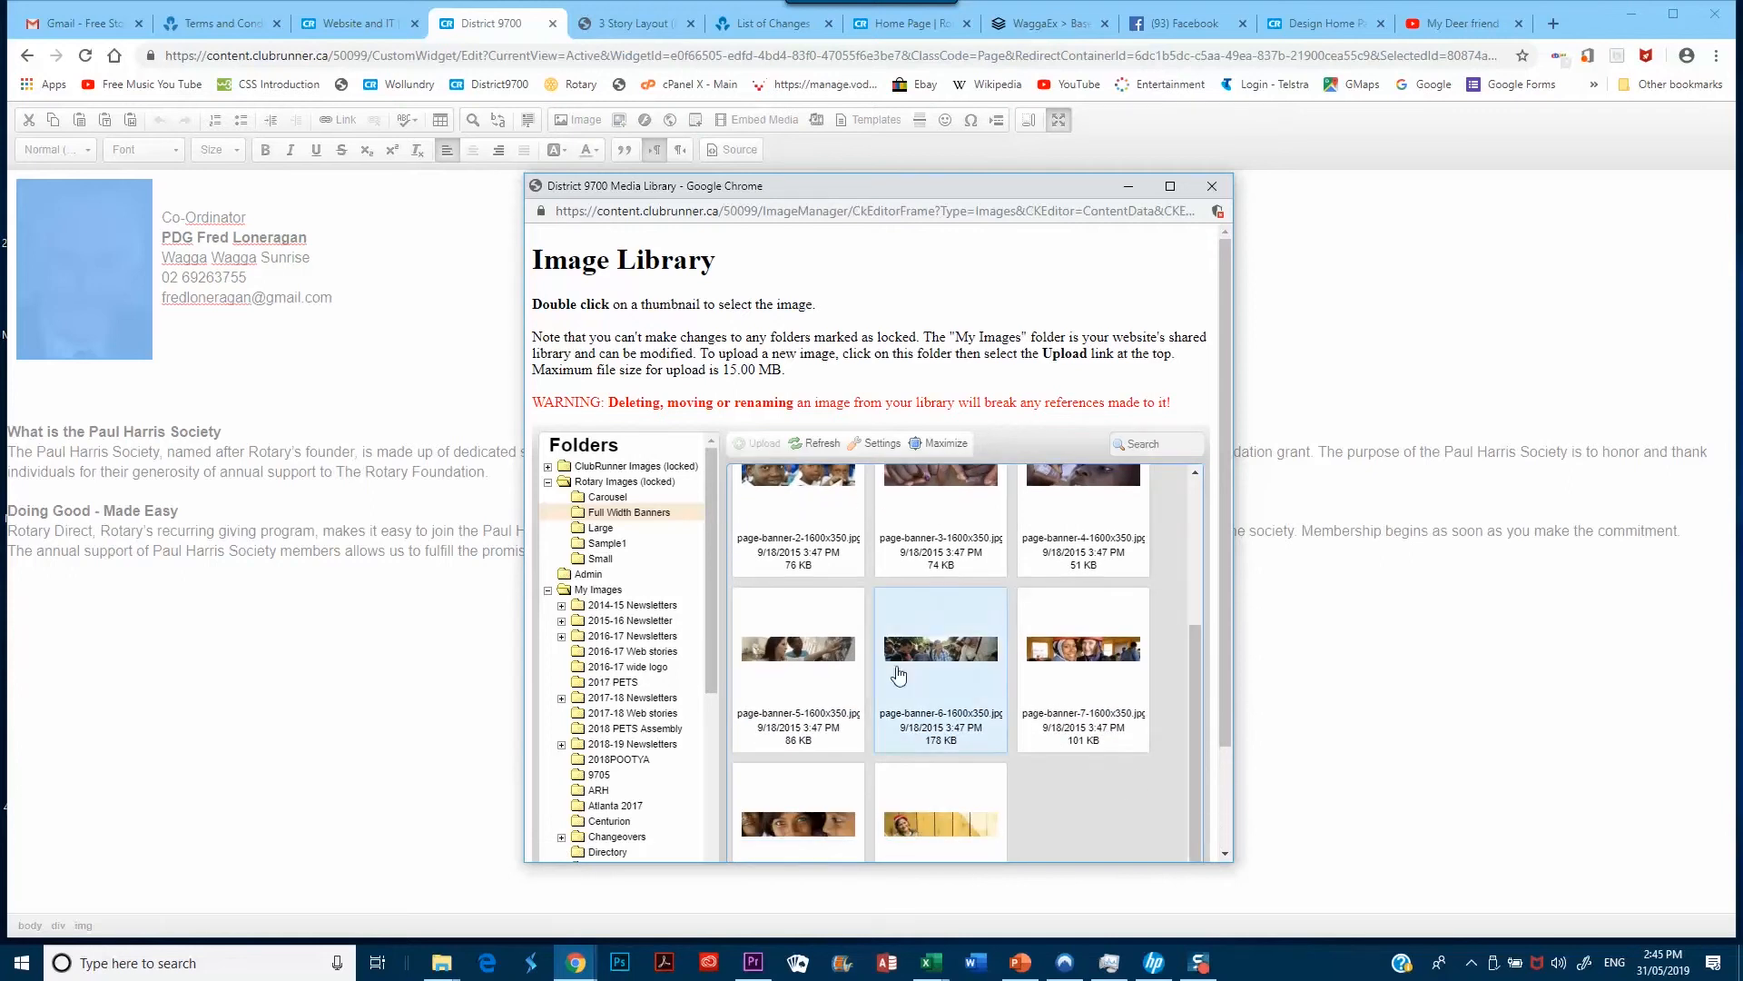
pyautogui.click(600, 531)
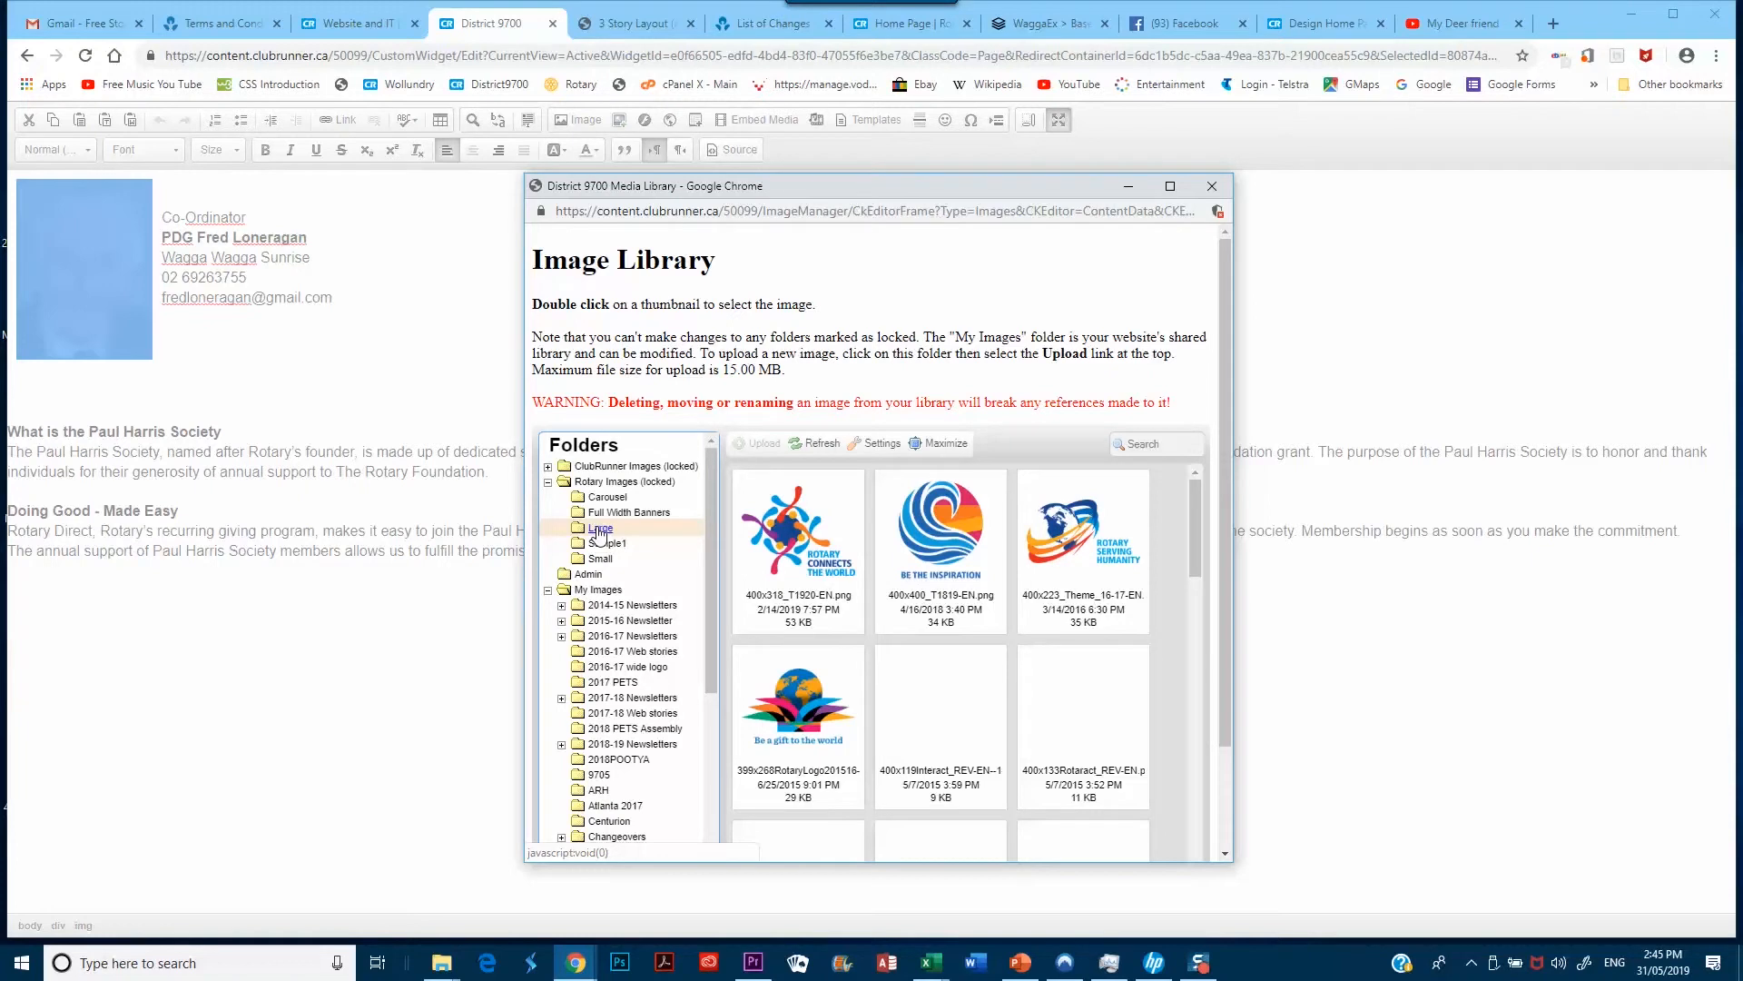
pyautogui.click(596, 548)
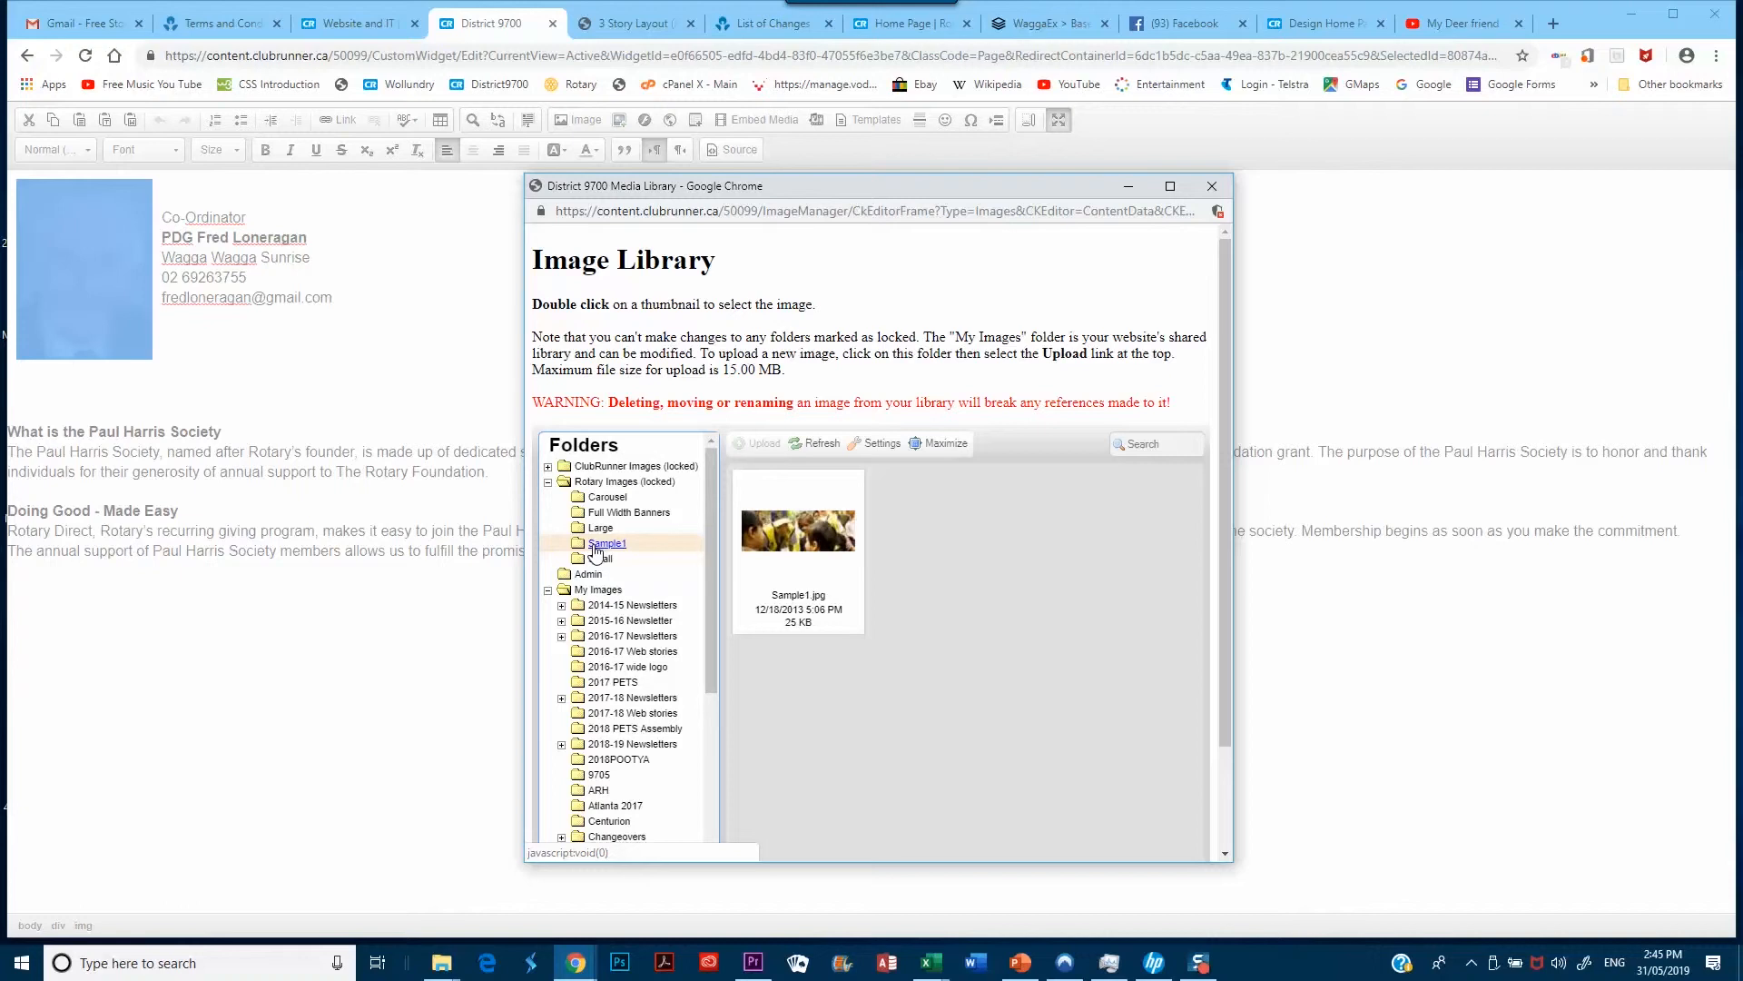
pyautogui.click(599, 560)
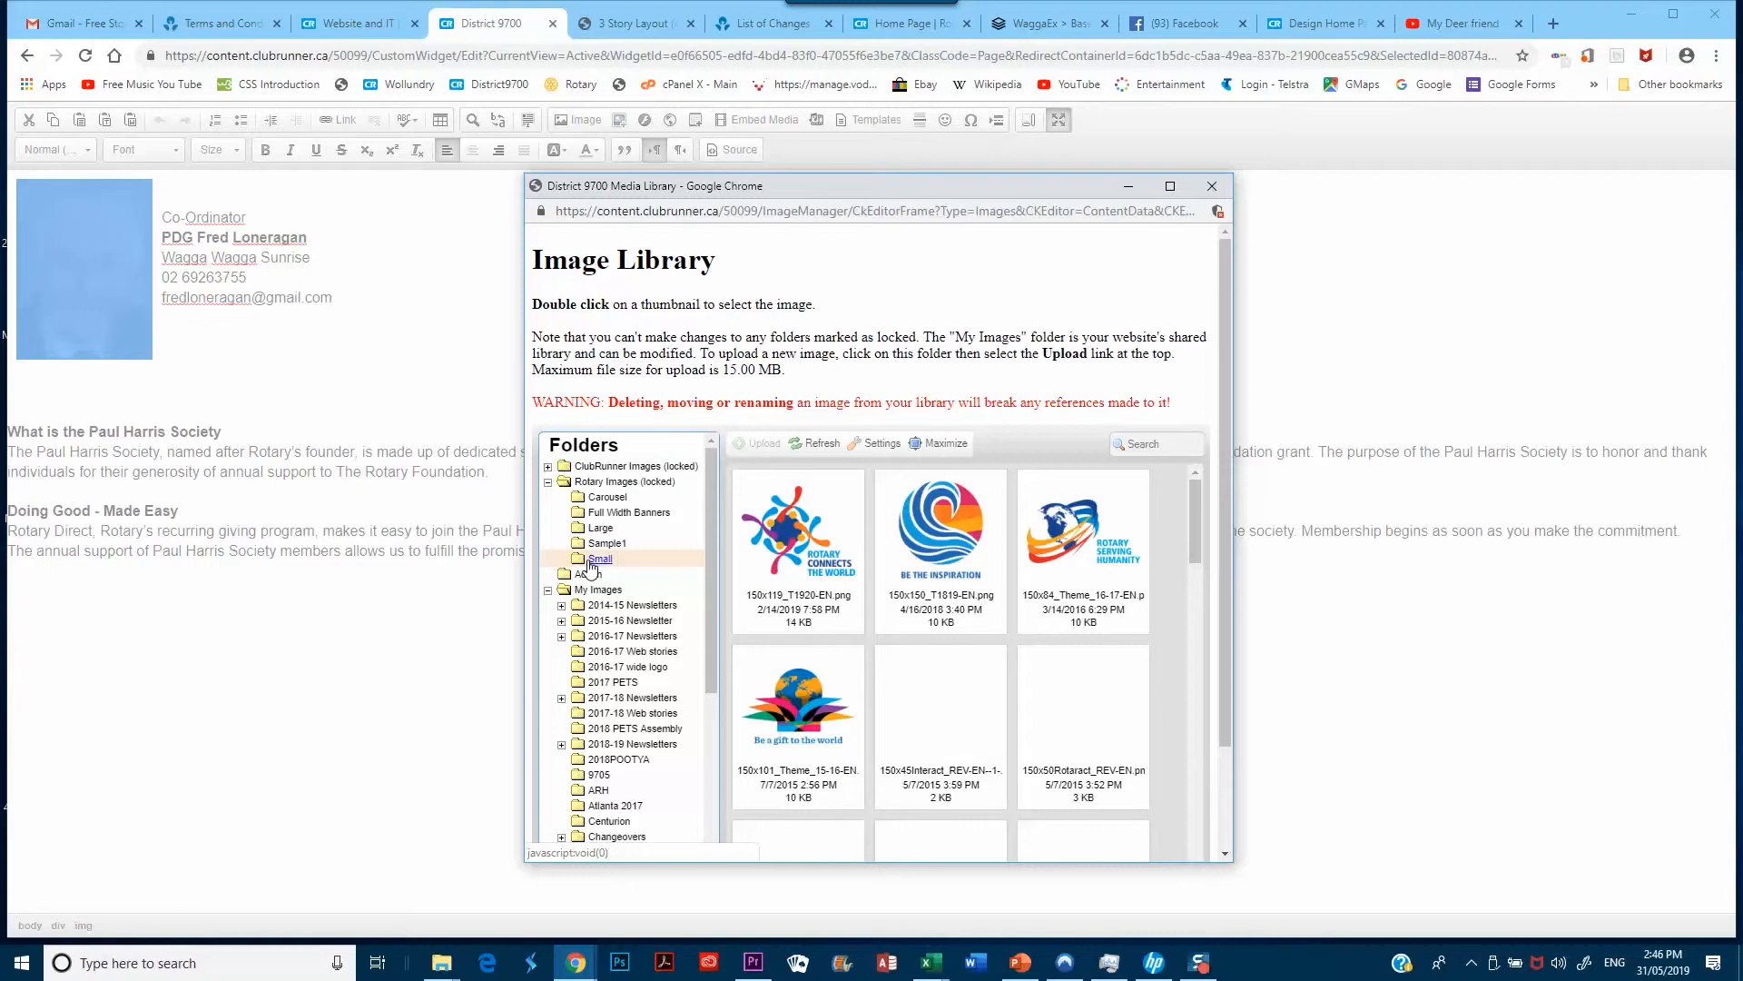
pyautogui.click(548, 481)
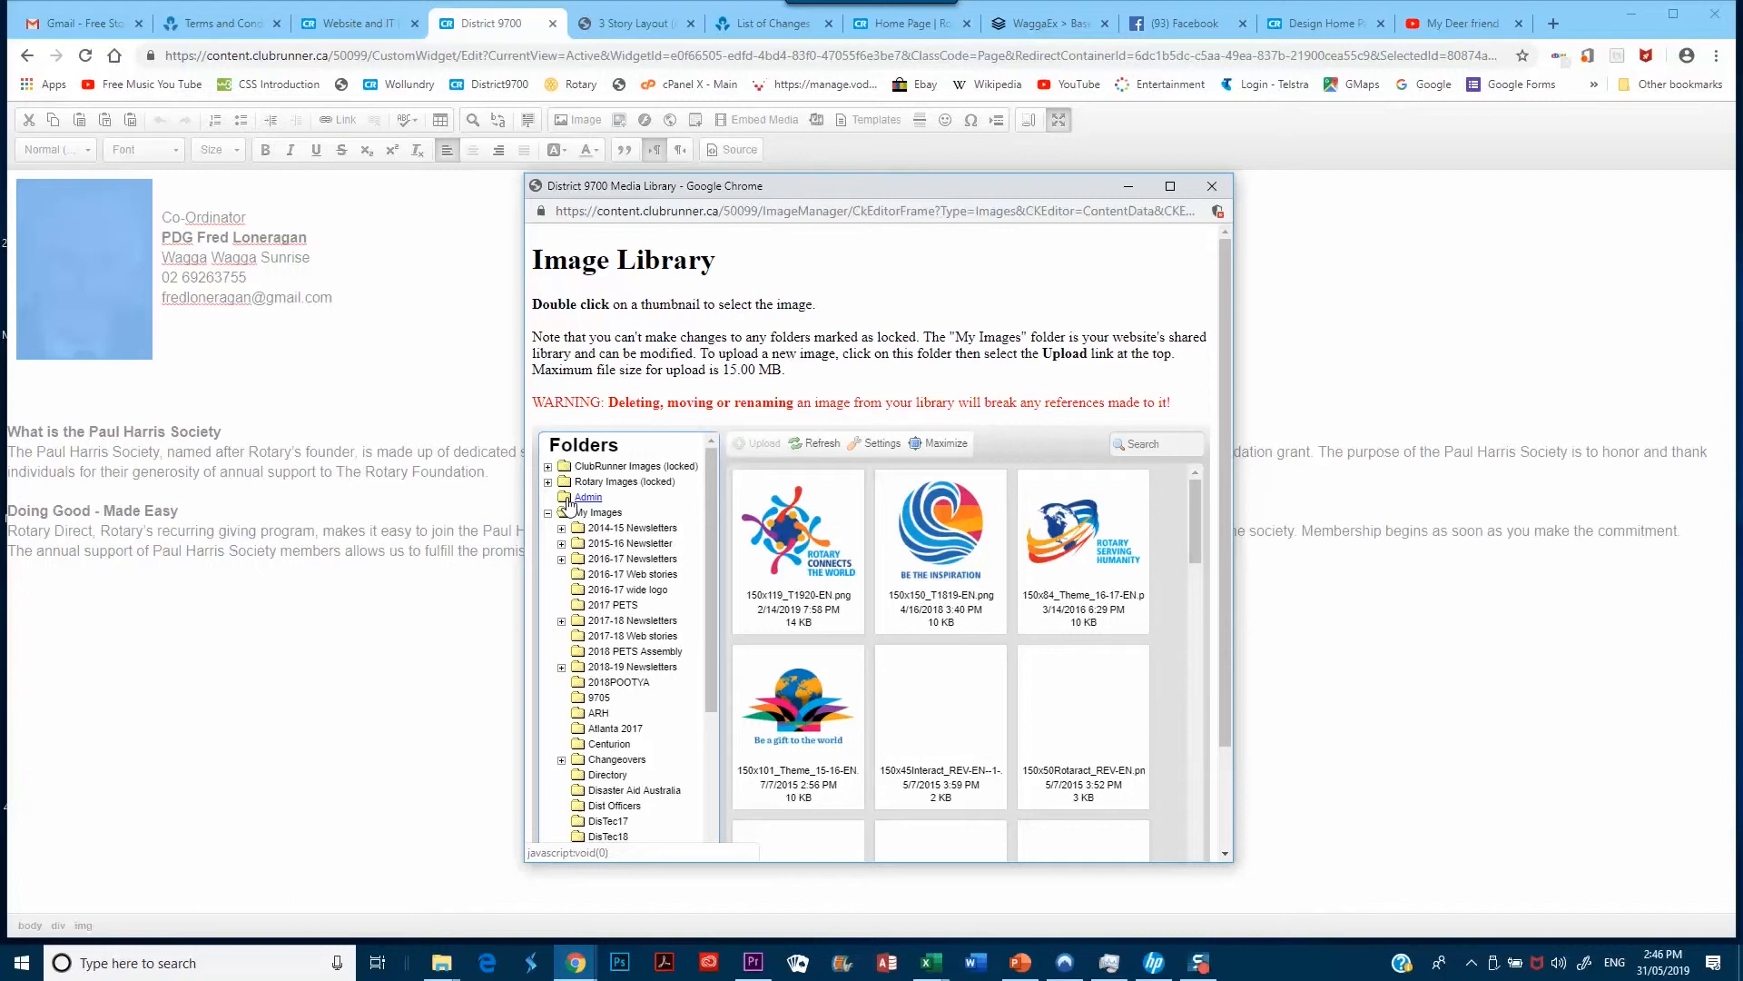
# Navigate via Admin and My Images to the Dist Officers folder and start an image upload
pyautogui.click(568, 500)
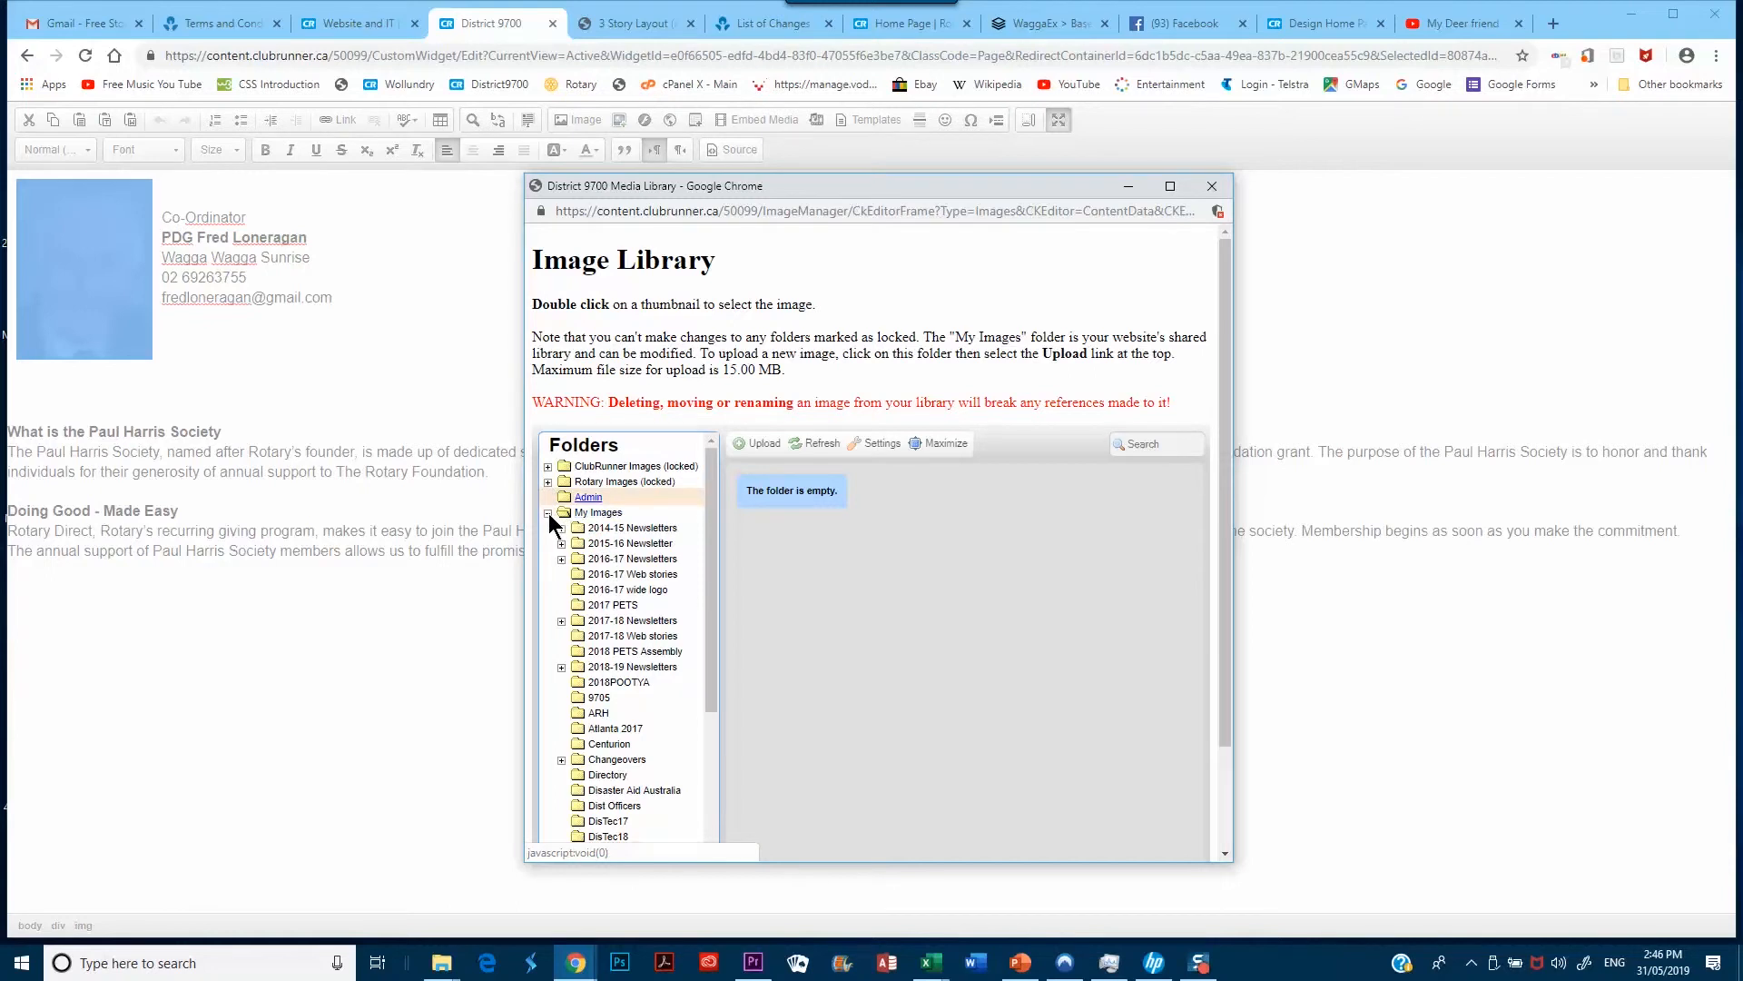
pyautogui.click(548, 513)
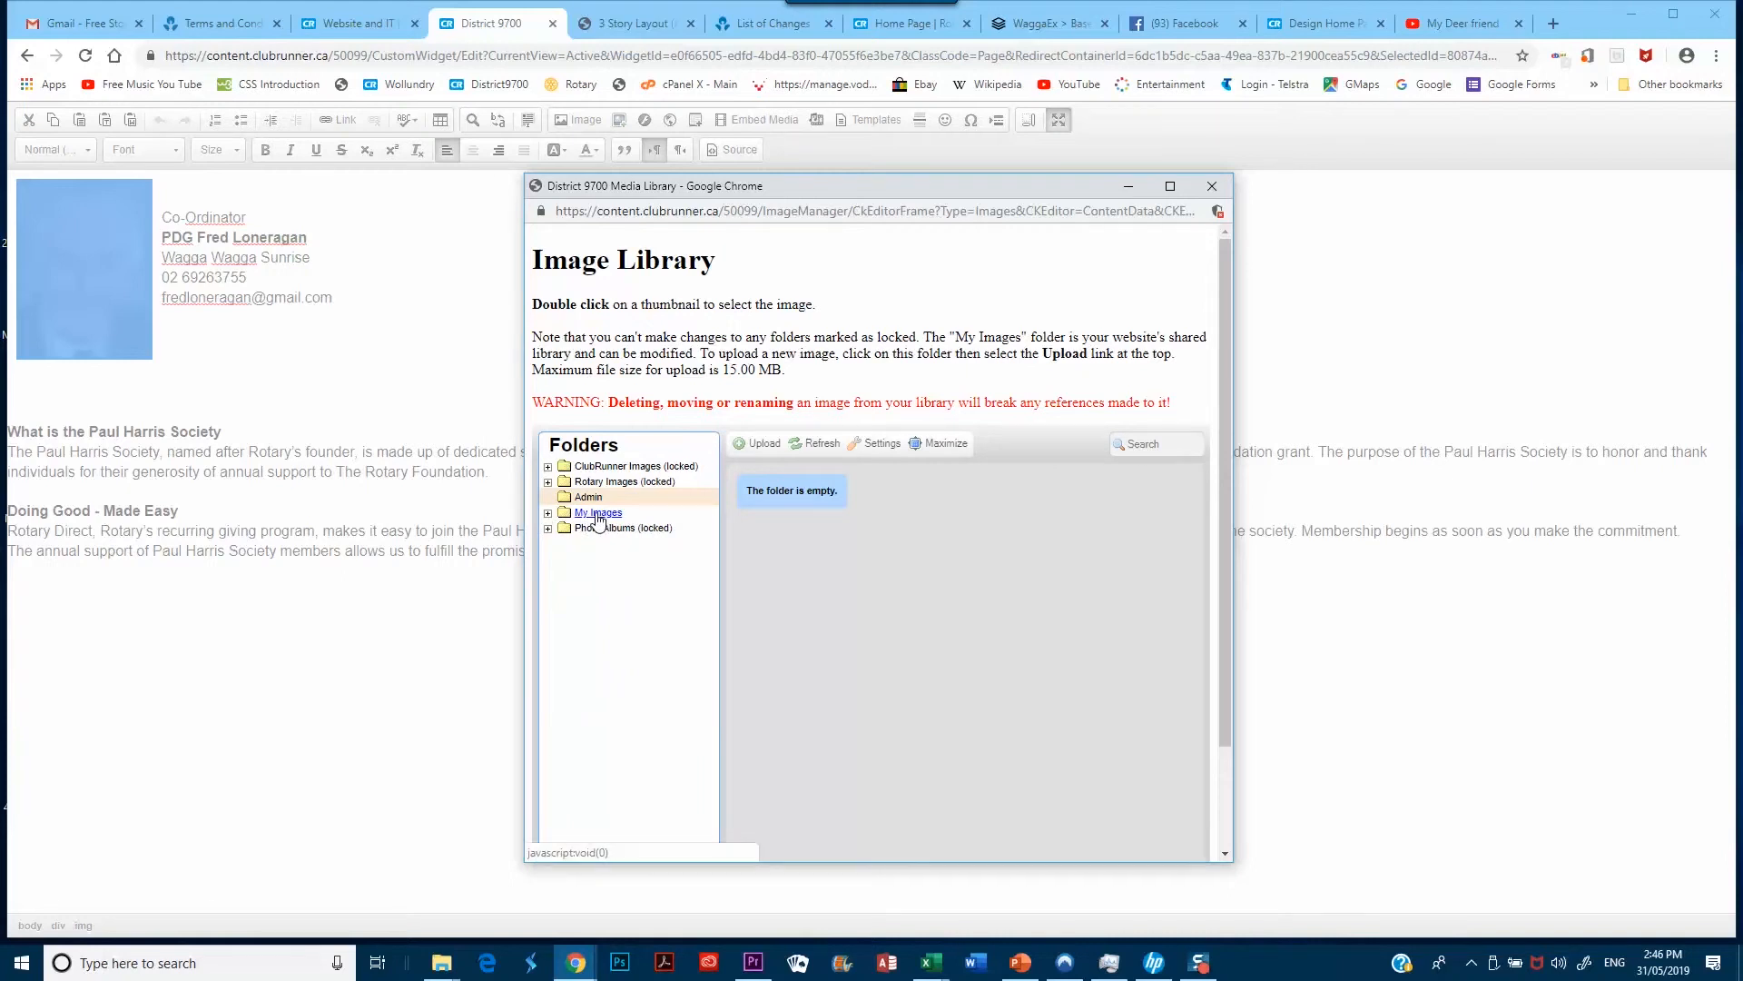
pyautogui.click(547, 513)
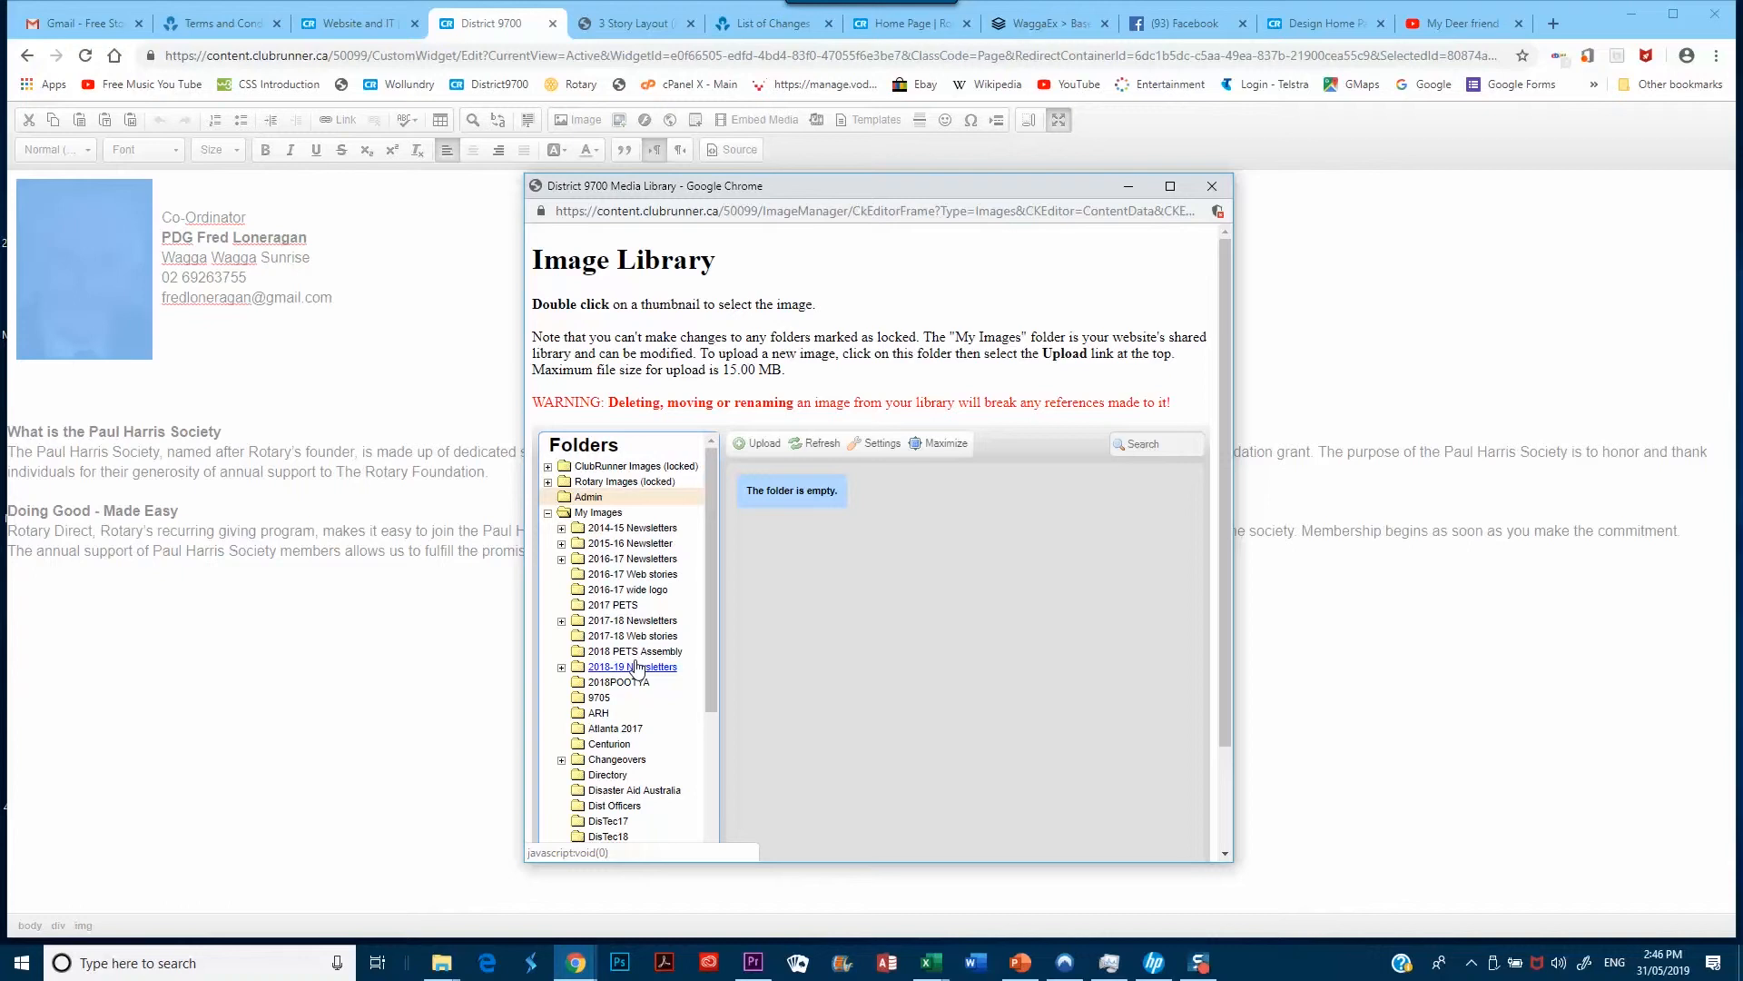
pyautogui.click(603, 808)
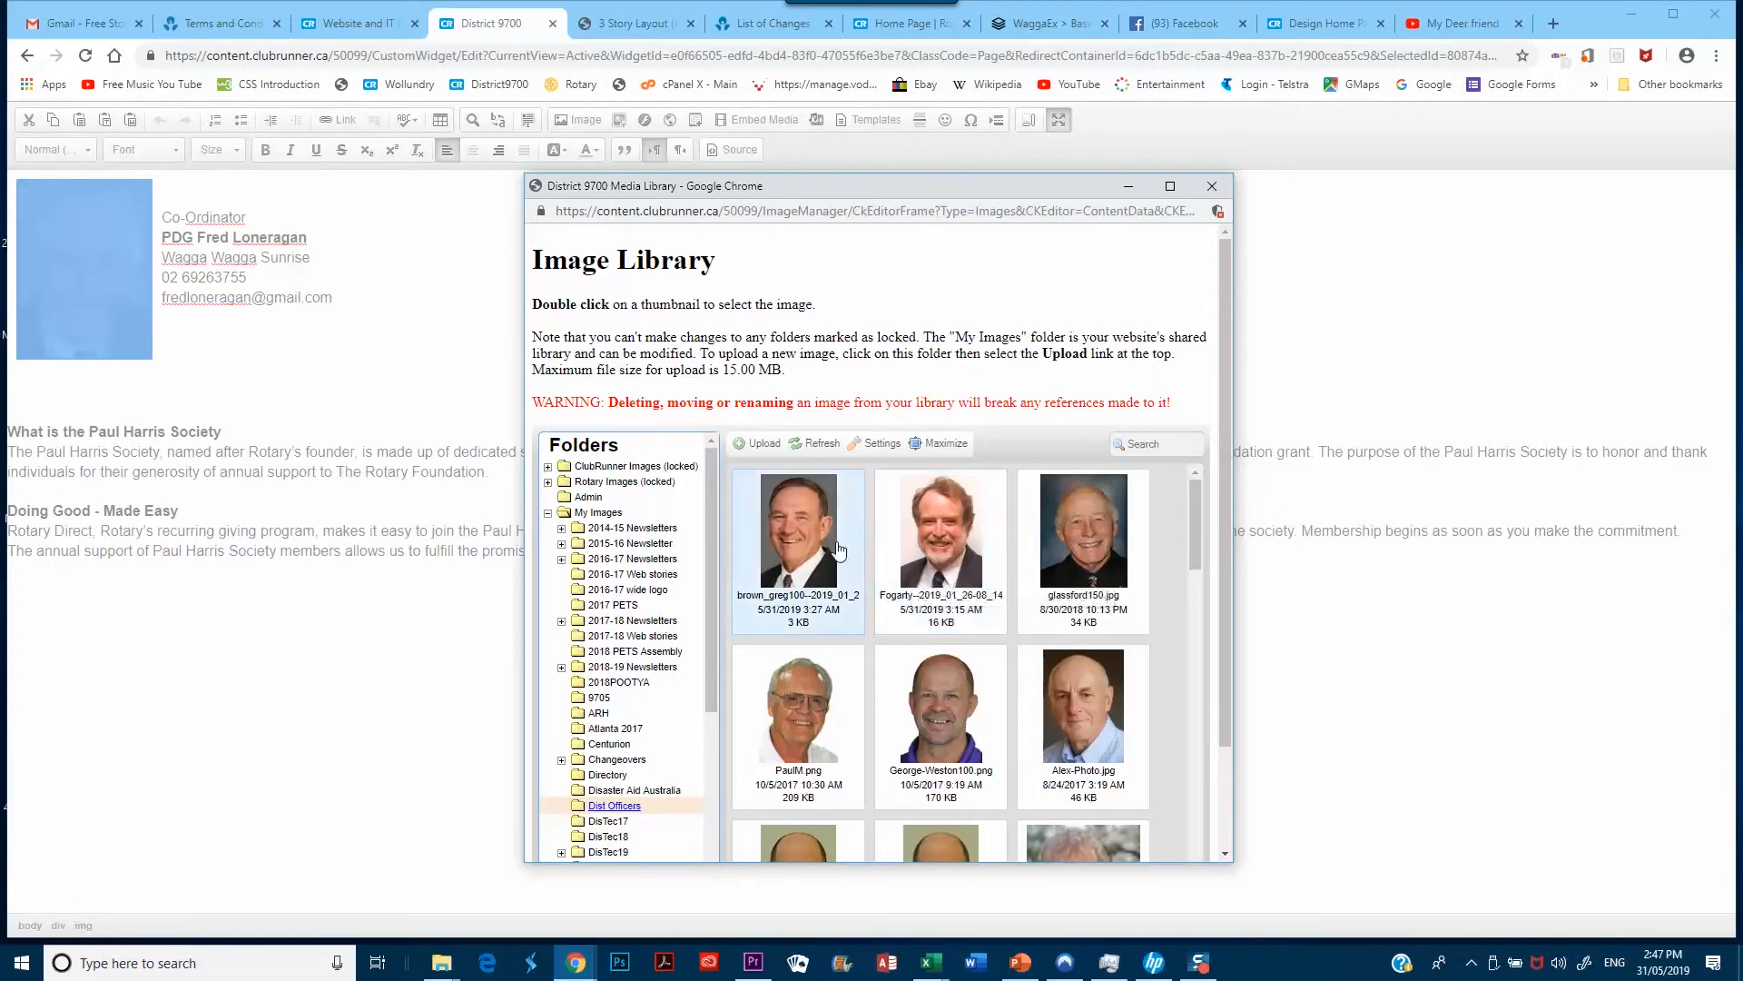
pyautogui.click(759, 443)
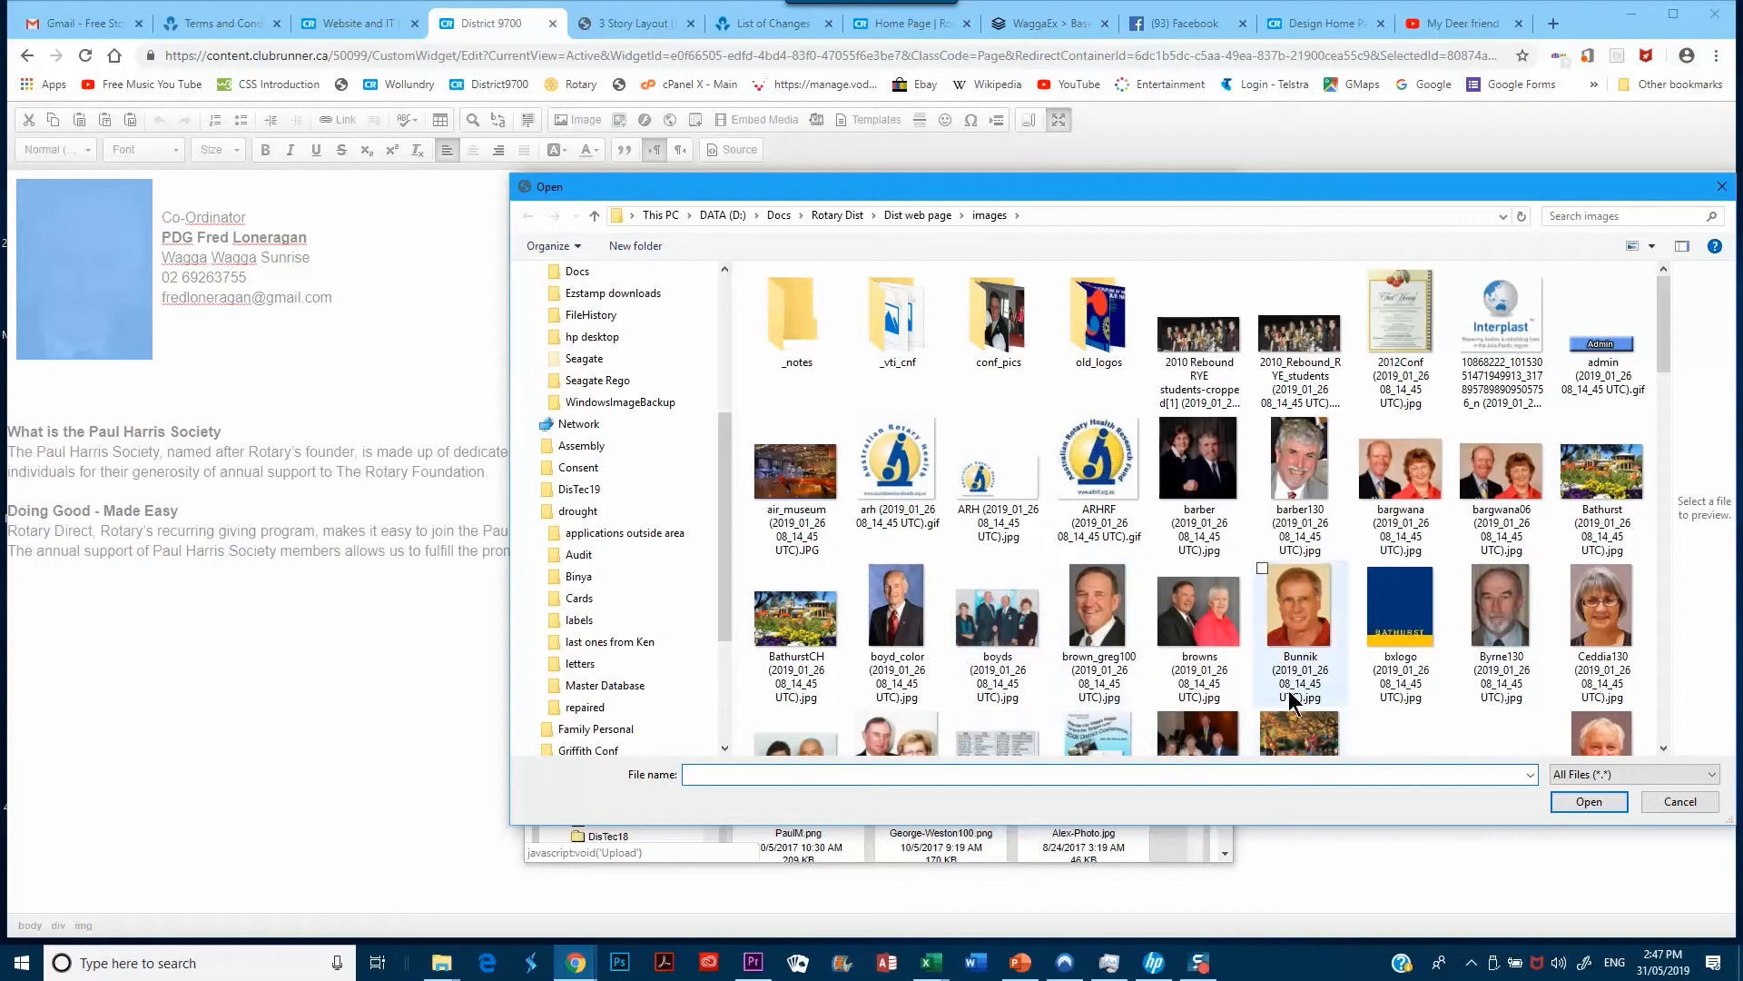
# Upload barber130 from the local Dist web page images folder into Dist Officers
pyautogui.click(1292, 484)
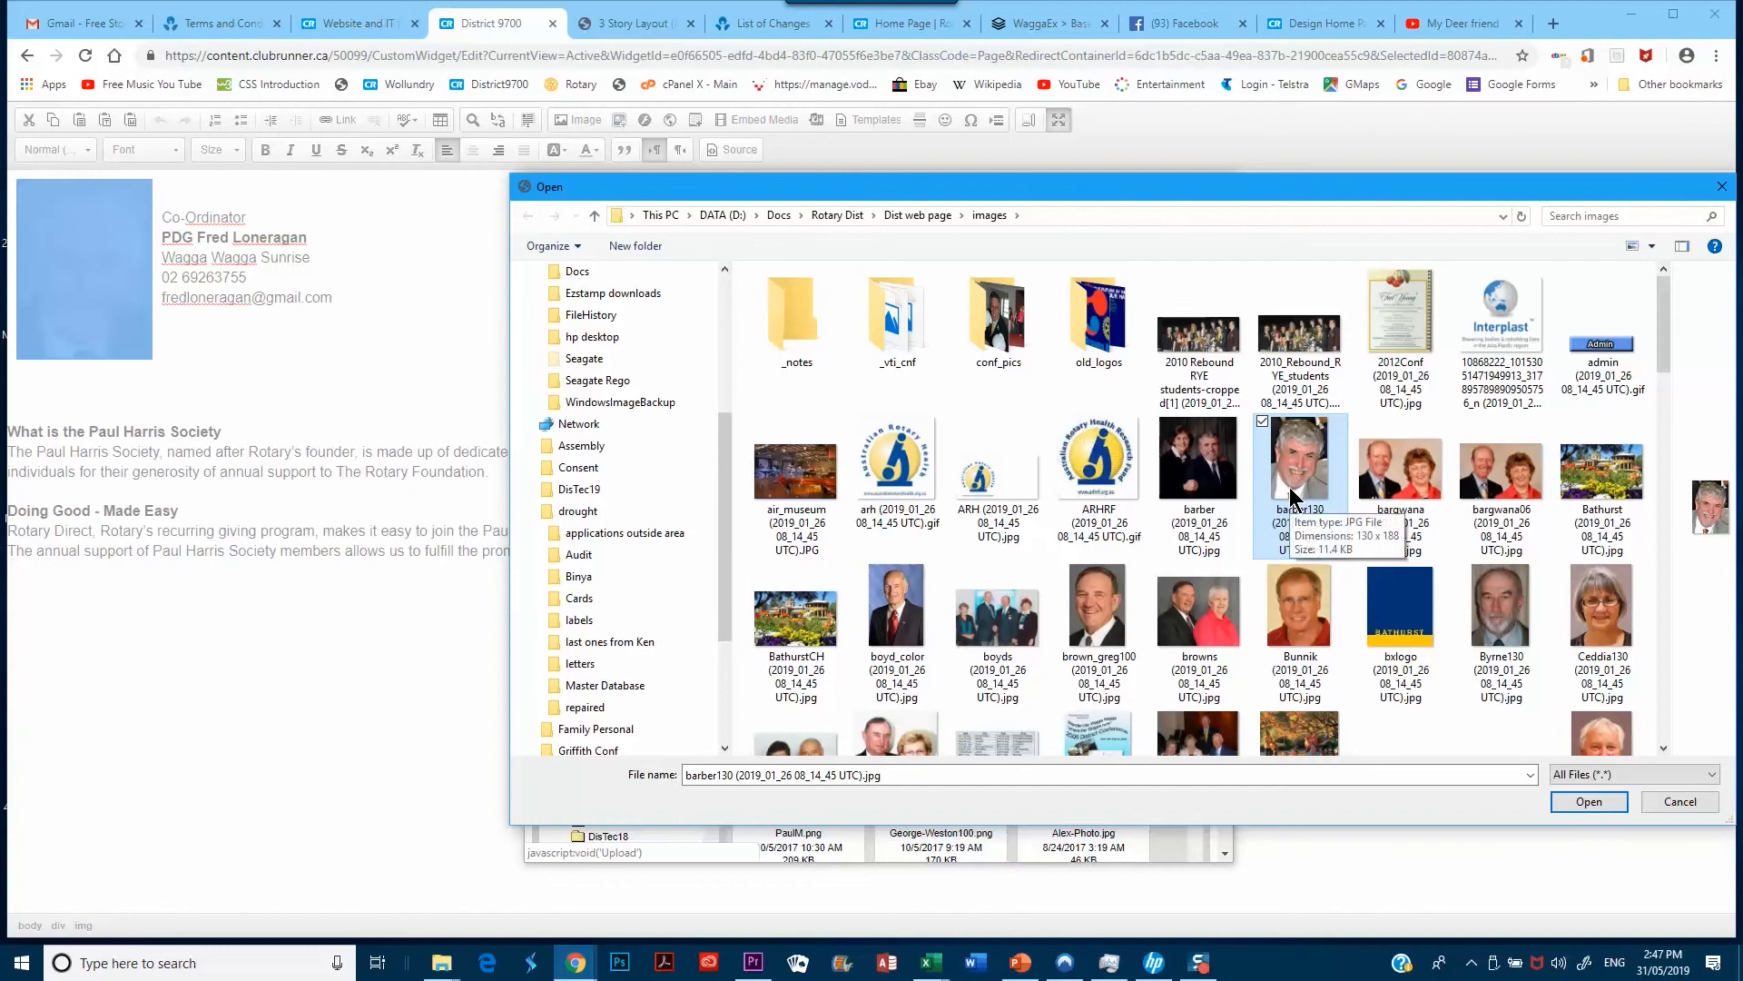
pyautogui.doubleClick(1289, 487)
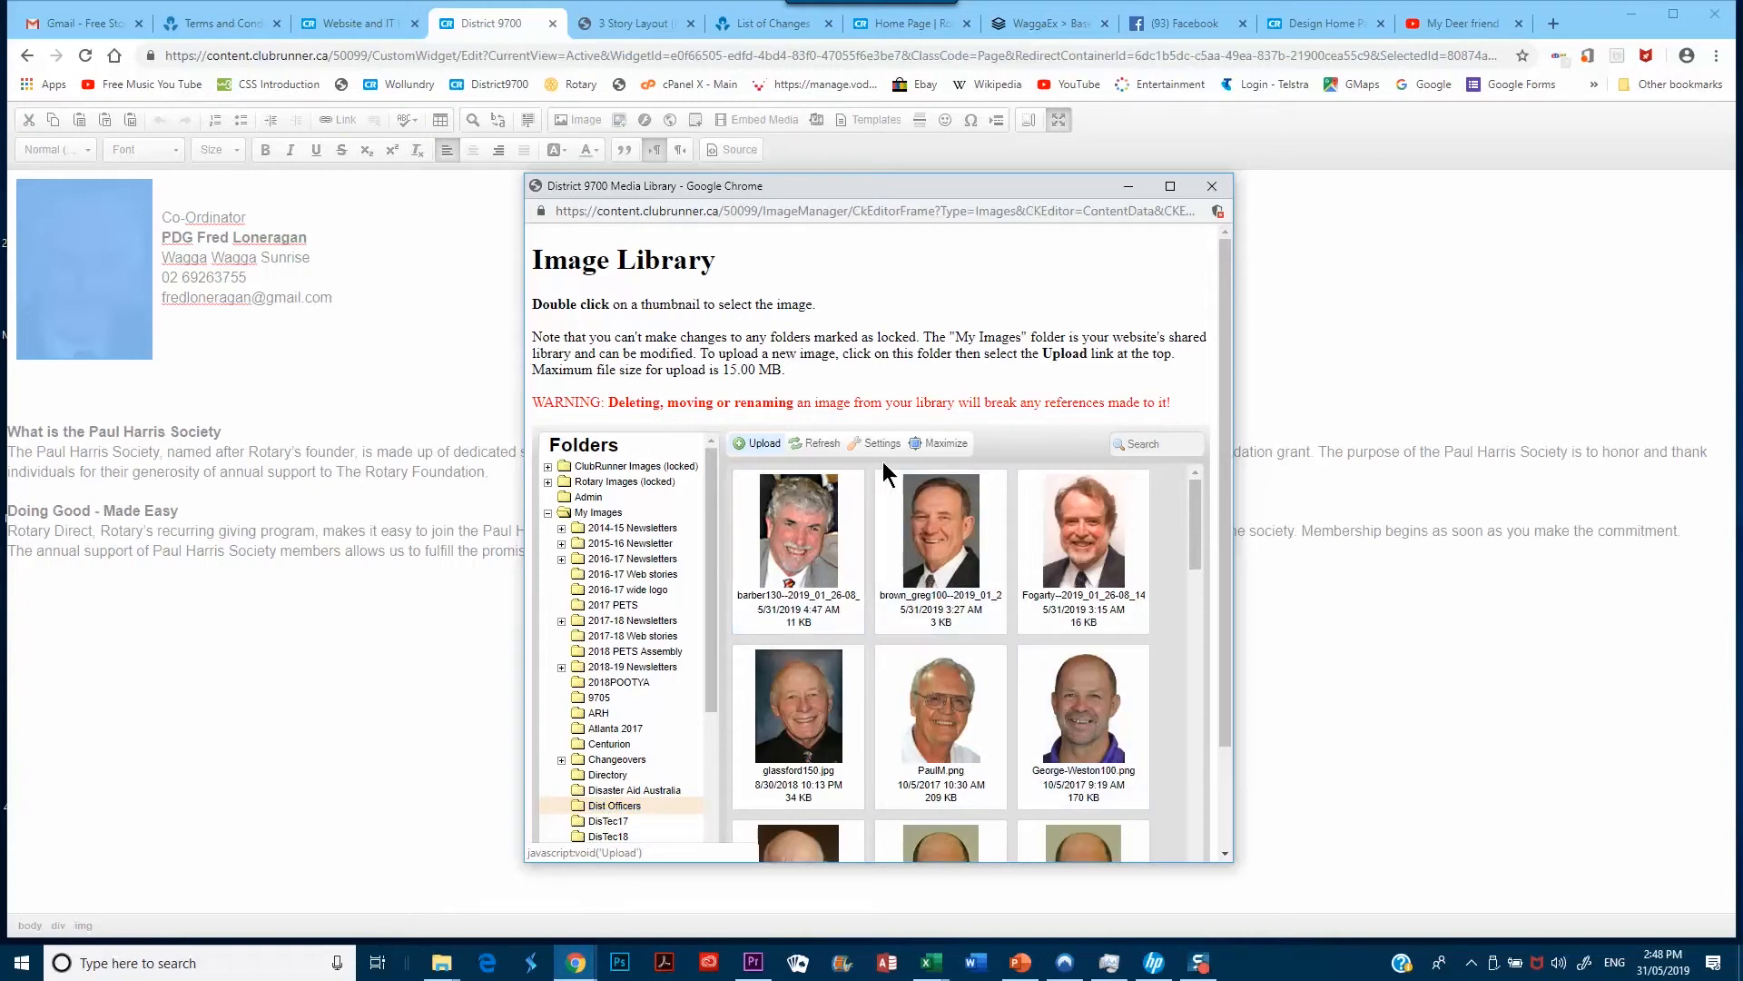
# Use the newly uploaded portrait as the co-ordinator image, replacing the 150 × 200 photo with a 250 × 349 one
pyautogui.doubleClick(1091, 563)
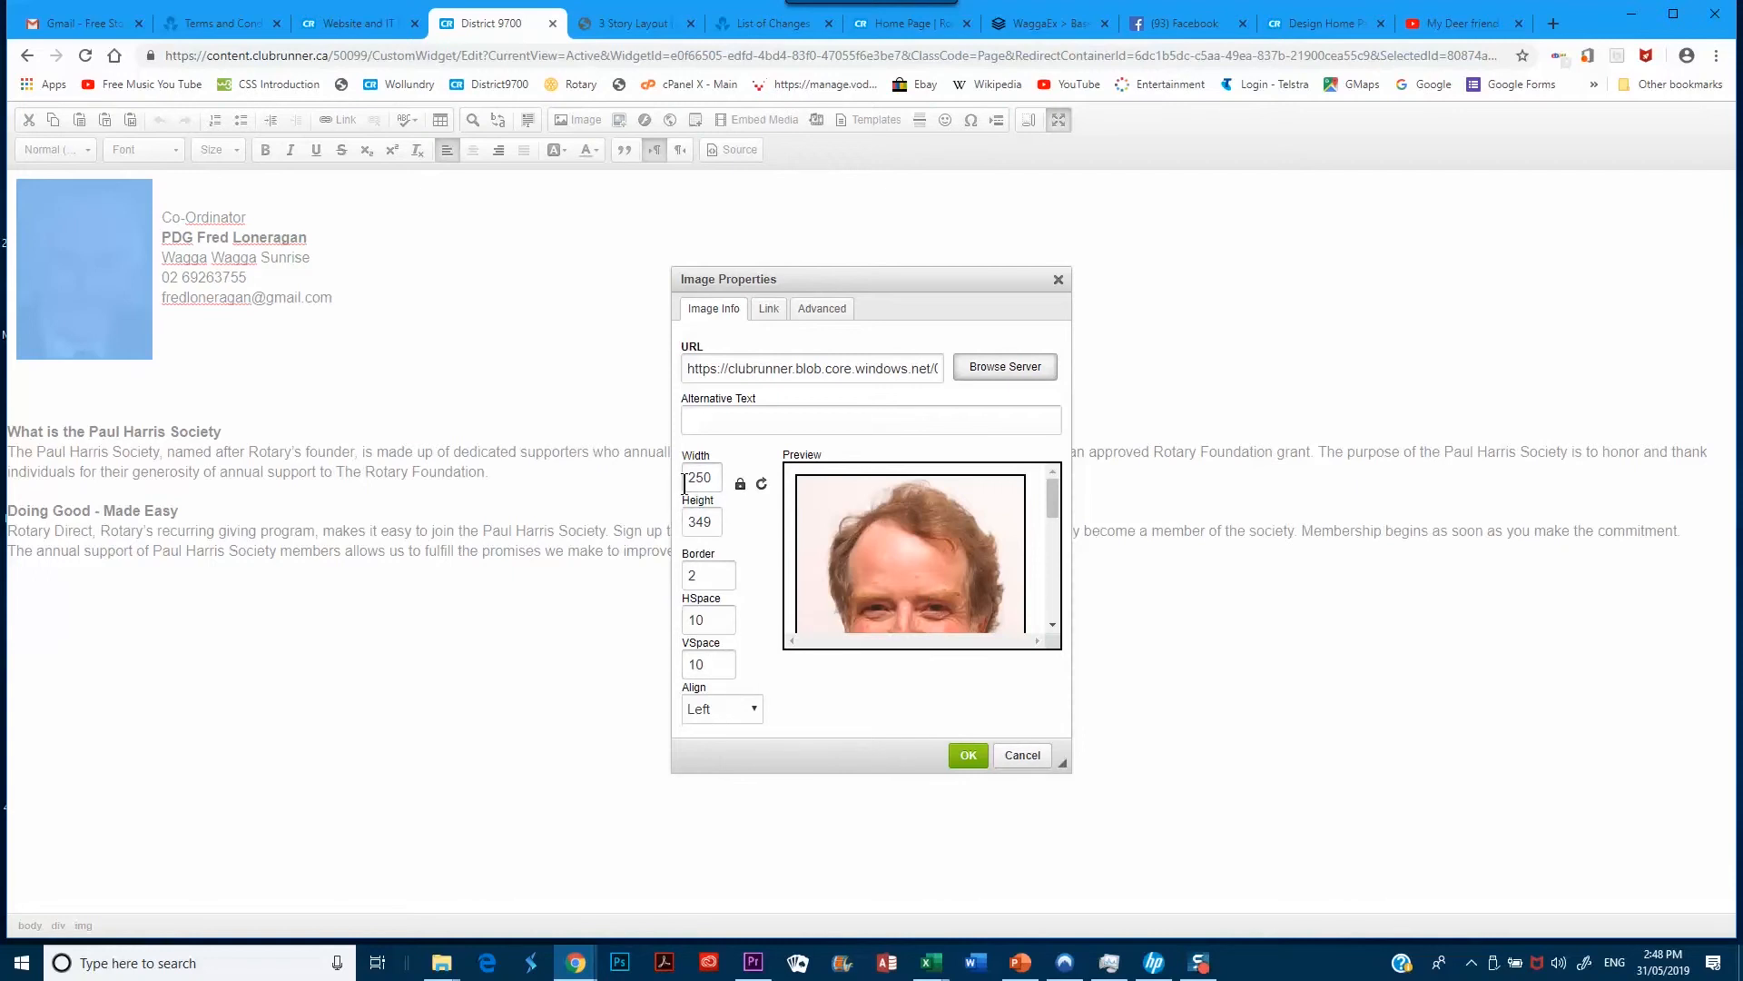
# Resize the portrait to width 150 (height 209) and insert it beside the contact details
pyautogui.moveTo(687, 479); pyautogui.dragTo(718, 485)
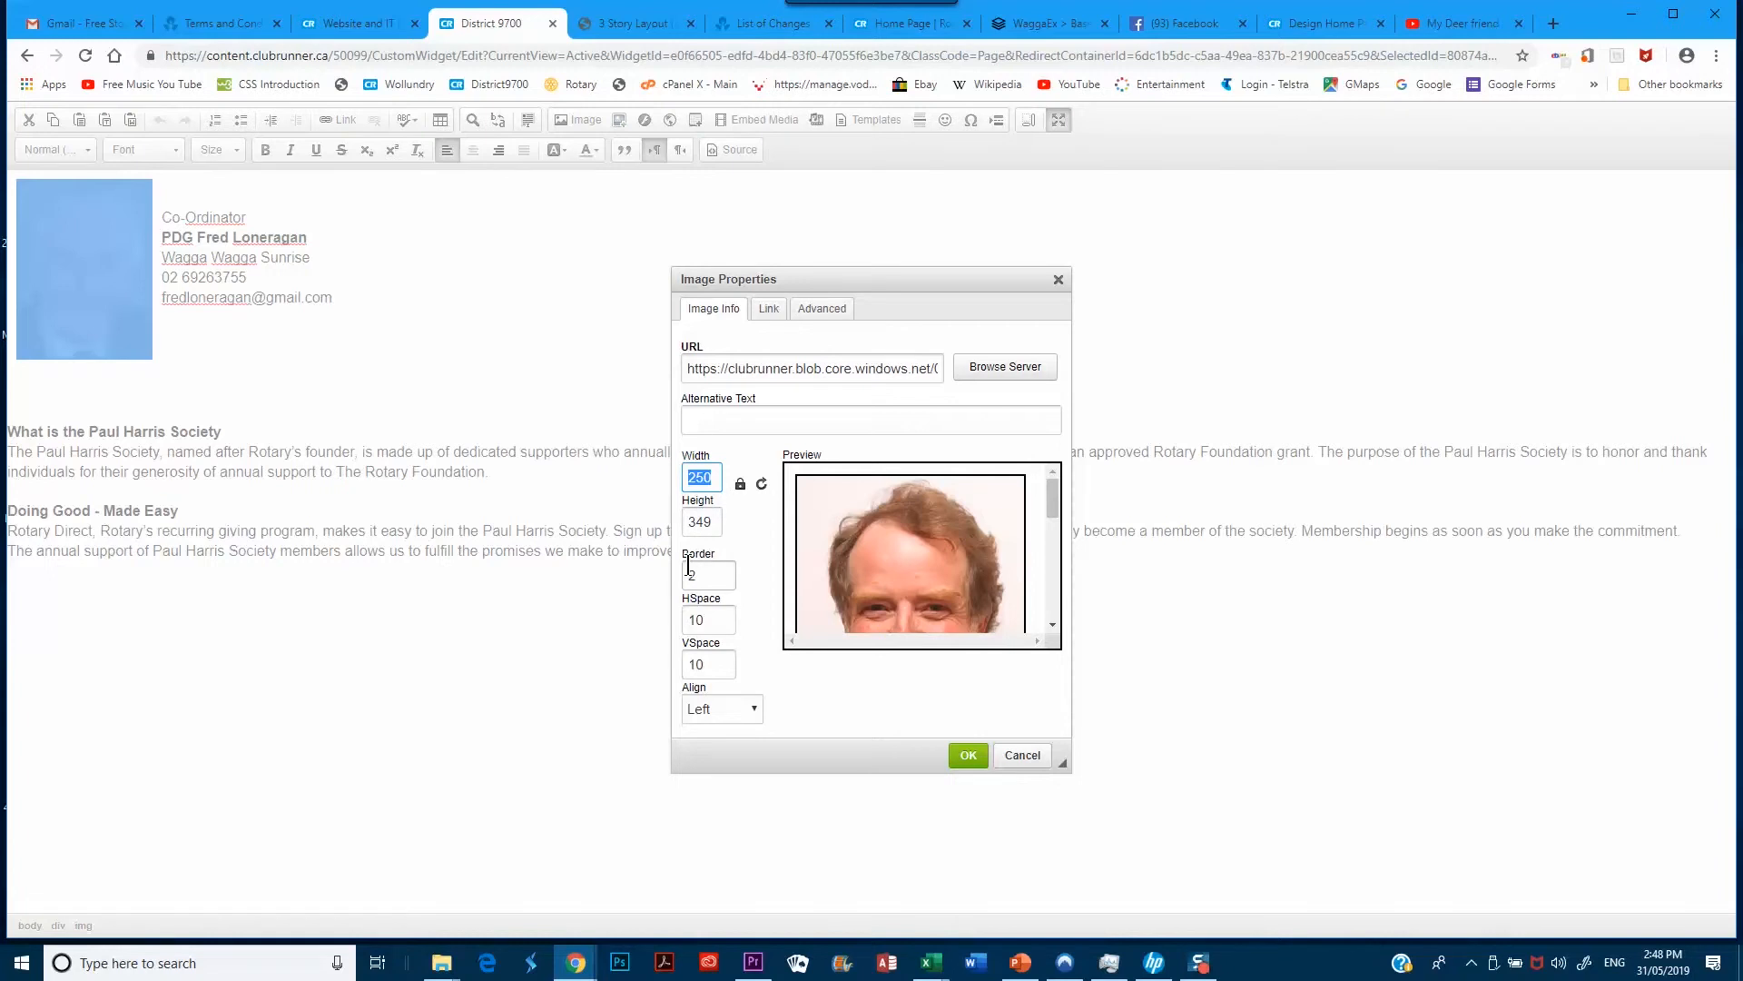
pyautogui.write('150')
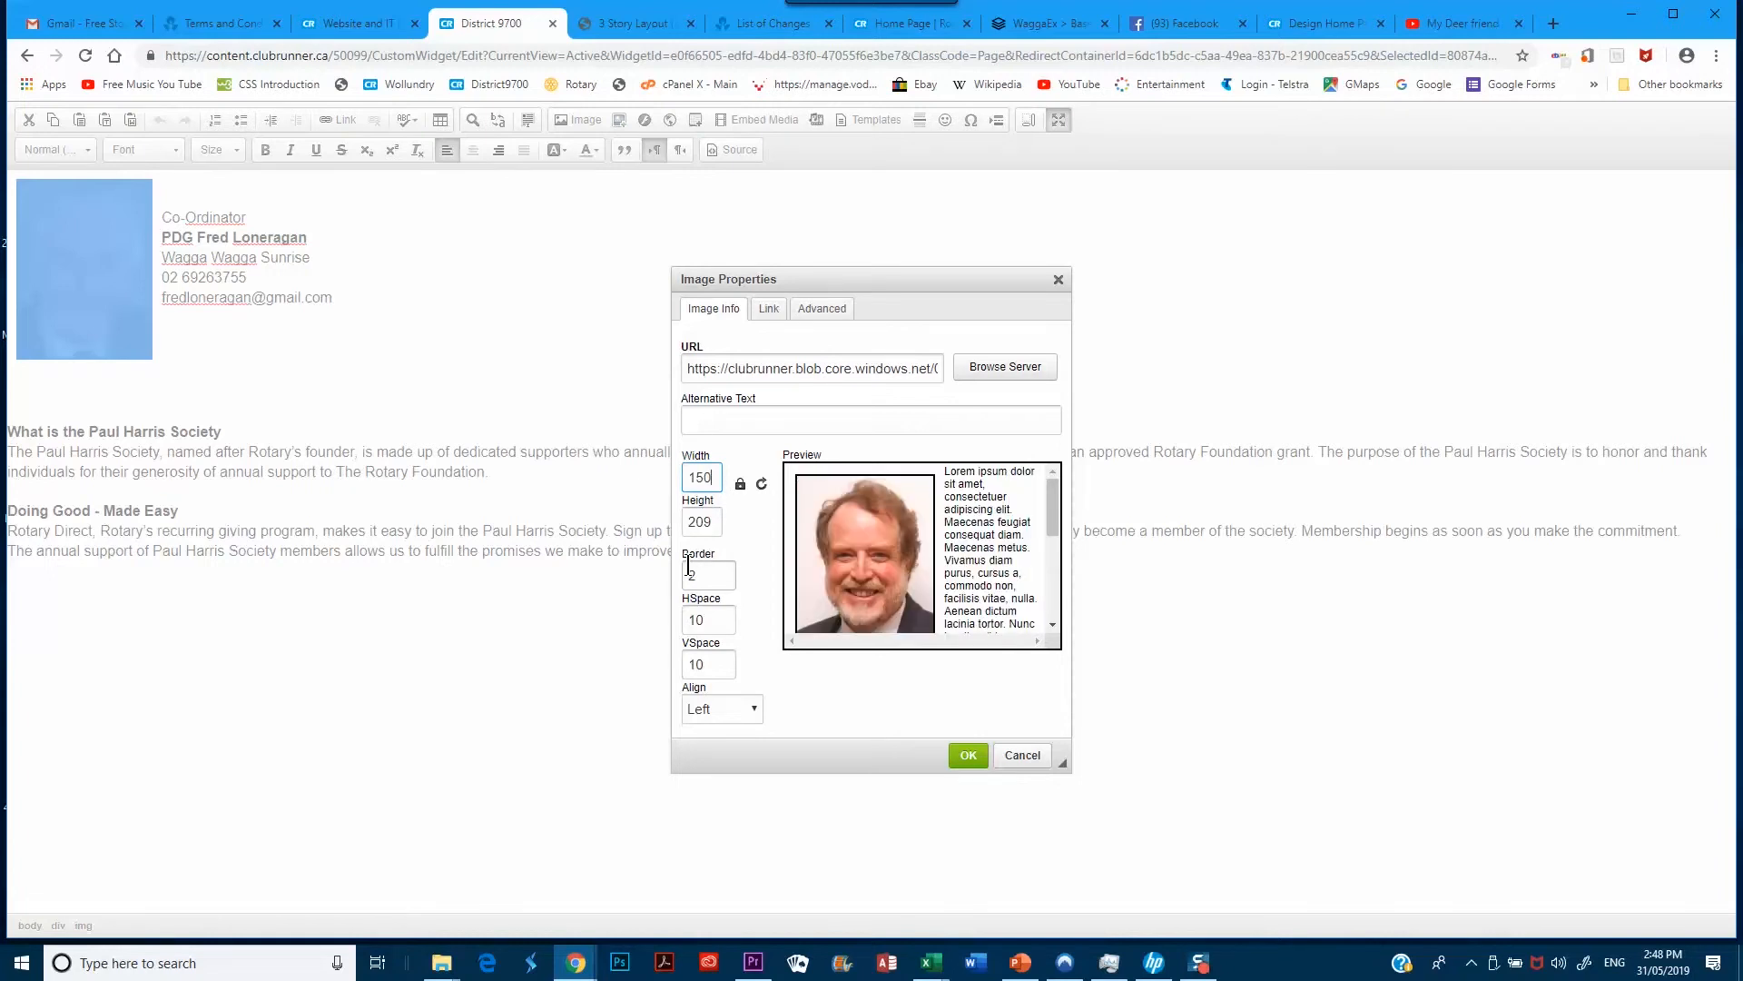
pyautogui.press('Return')
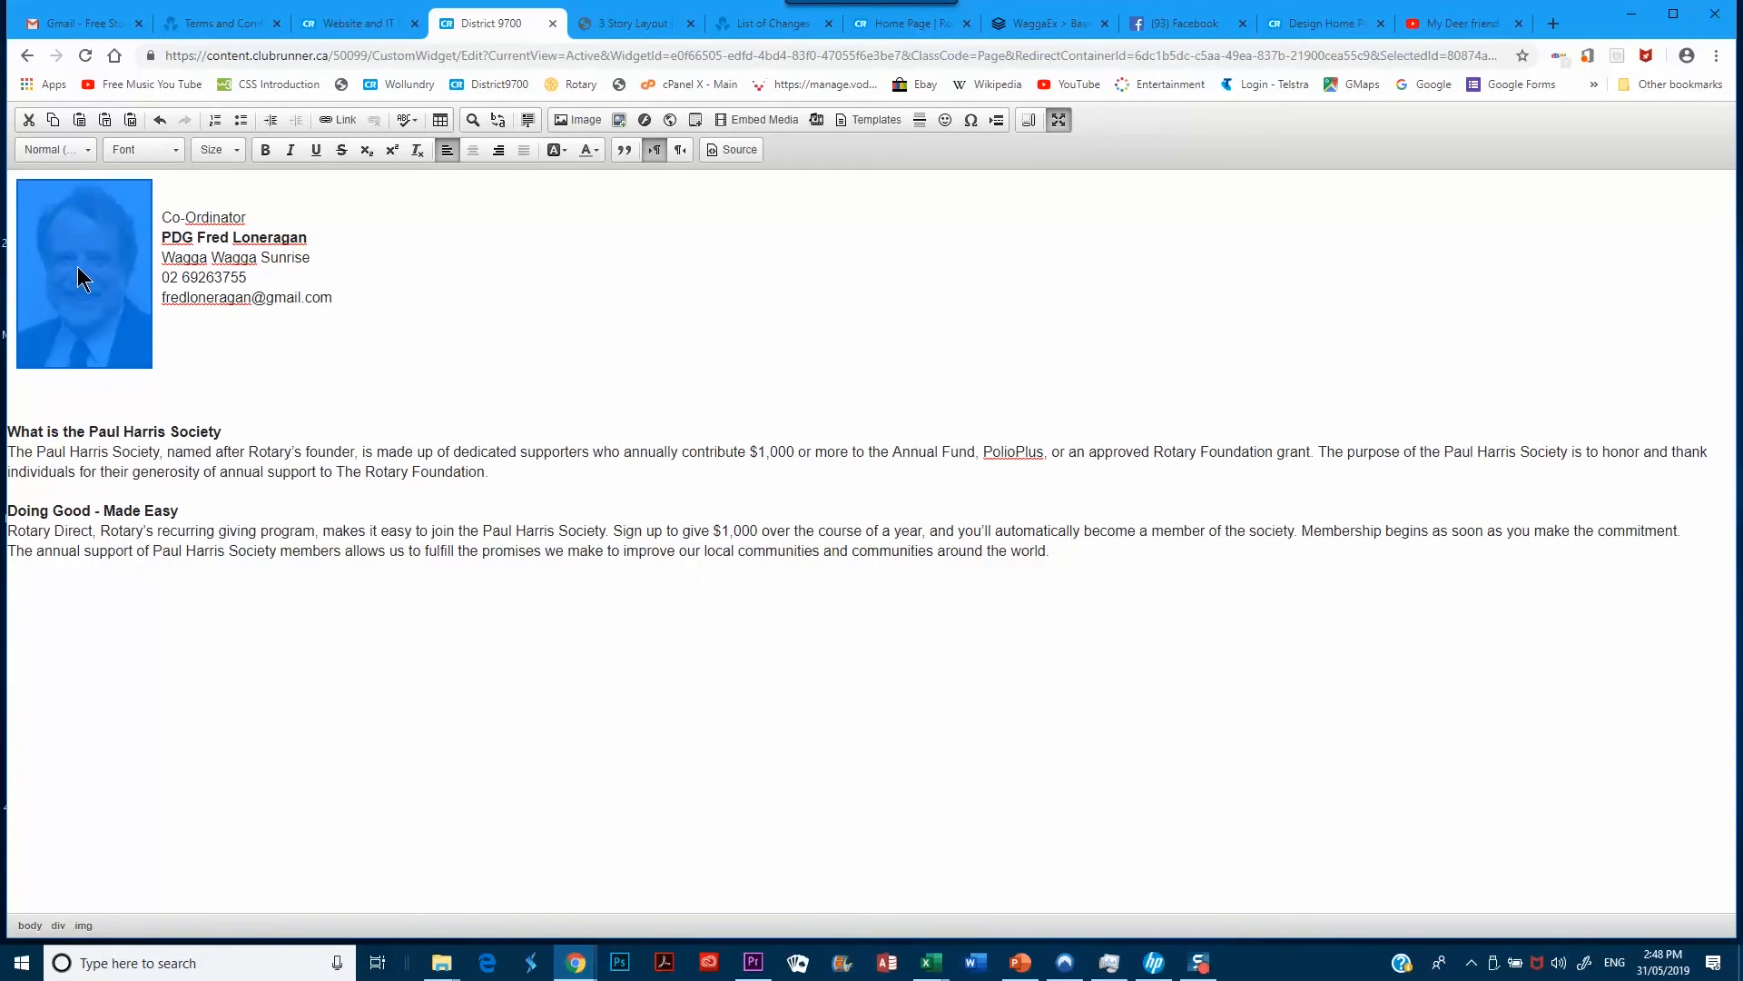
pyautogui.click(197, 239)
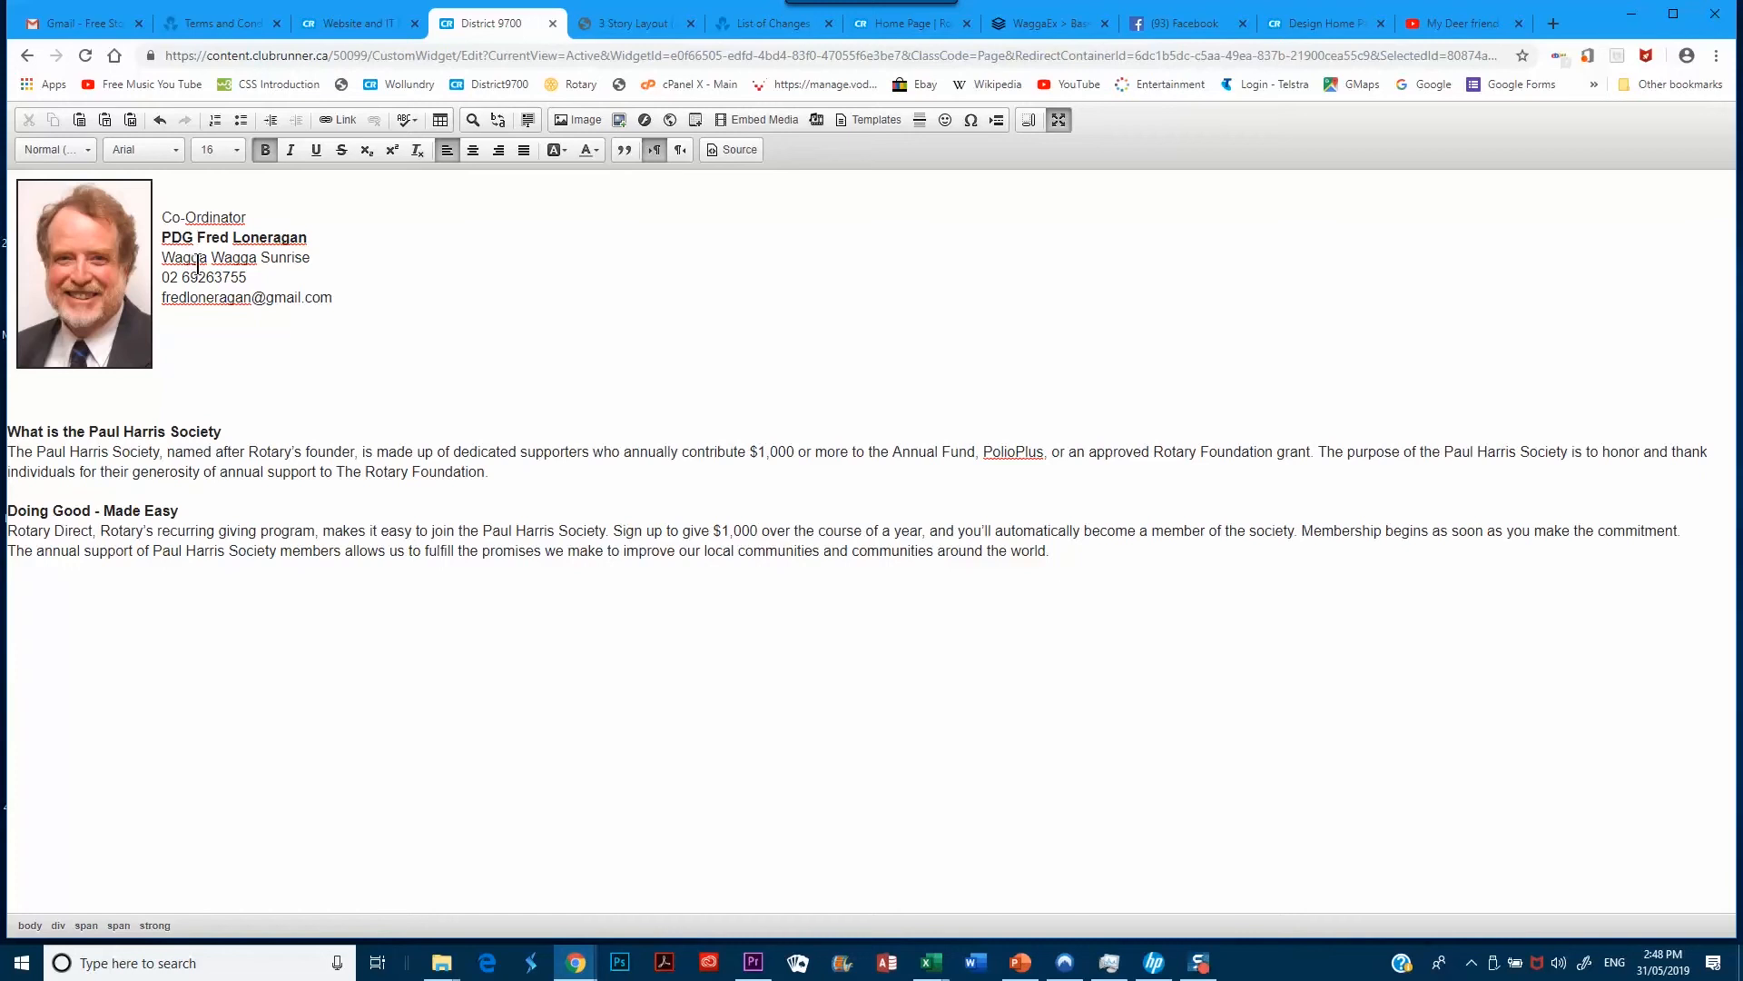
# Replace the name after PDG with the new co-ordinator's name and restore the editor to normal size
pyautogui.moveTo(197, 241); pyautogui.dragTo(306, 240)
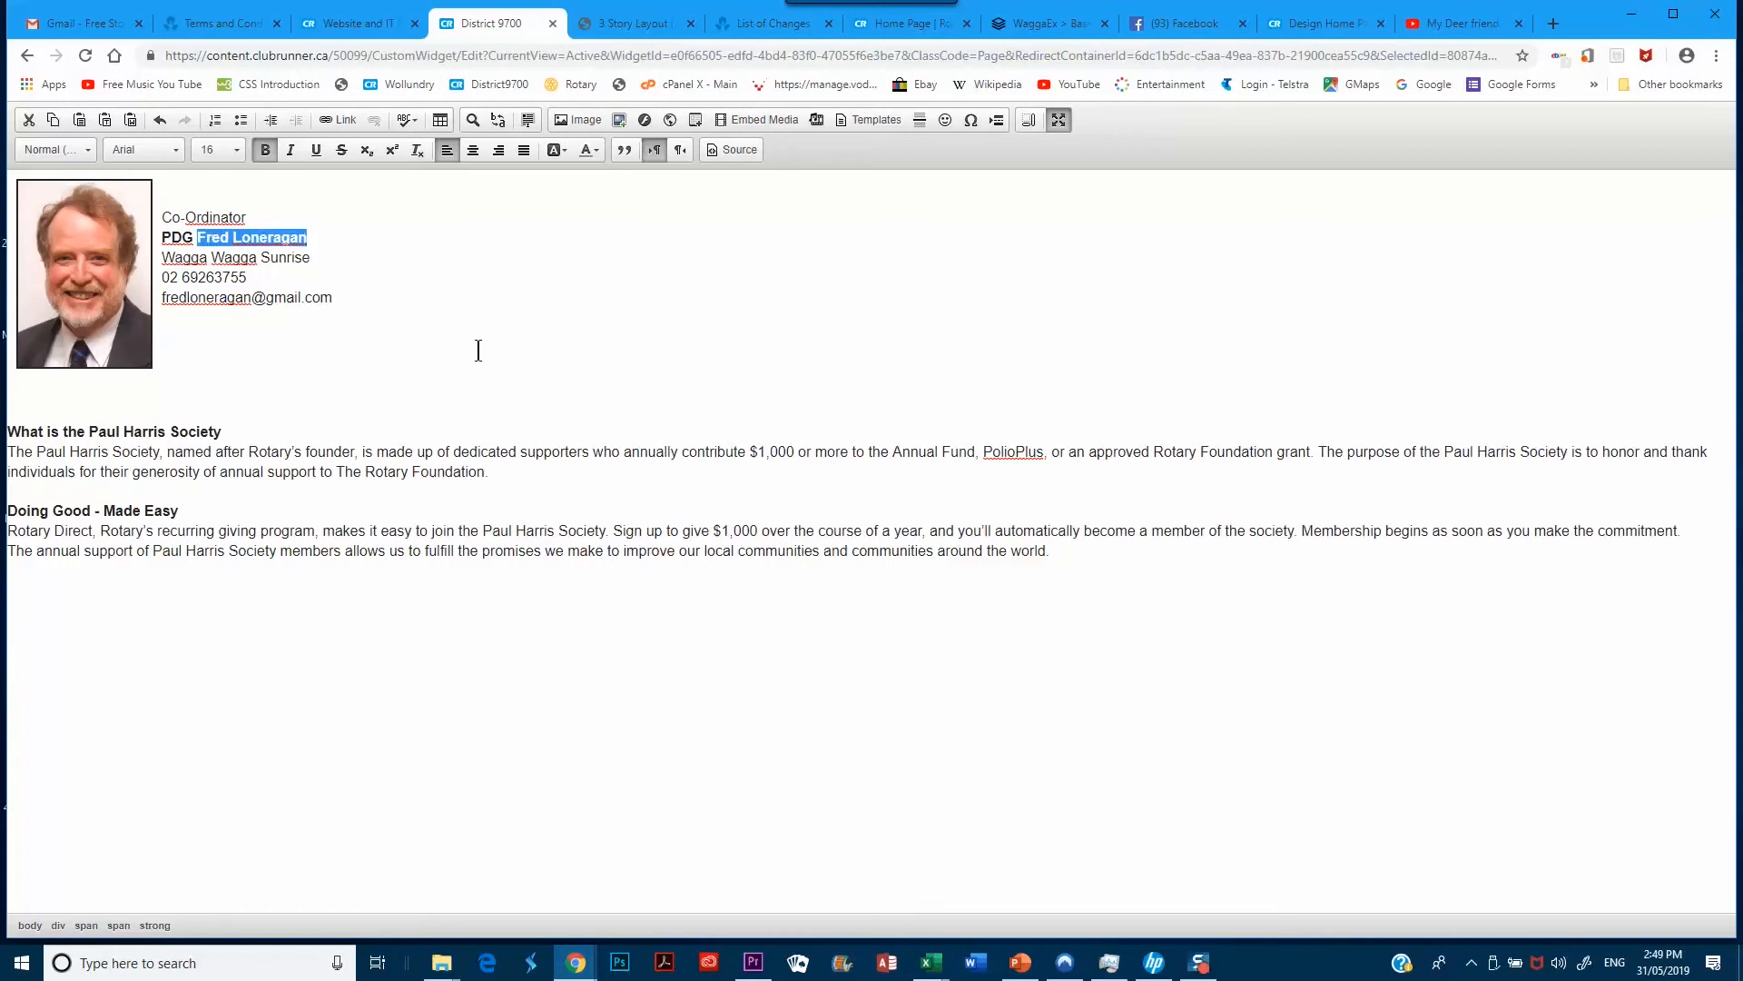
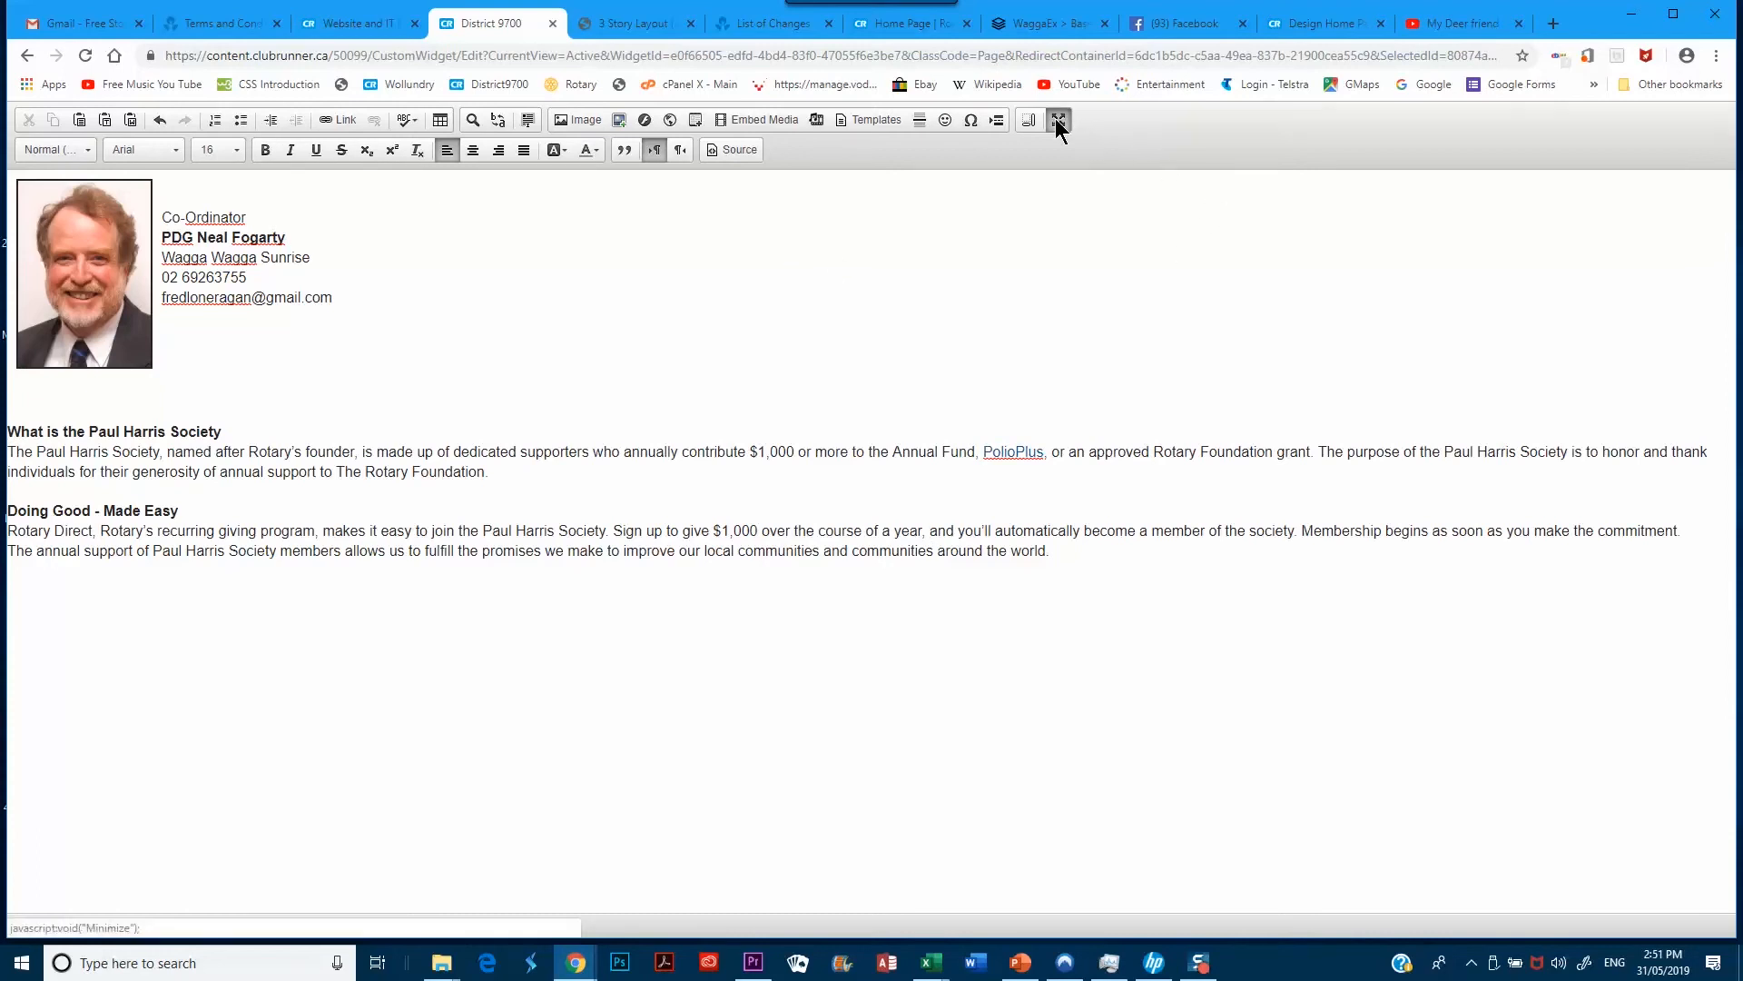
pyautogui.click(1058, 121)
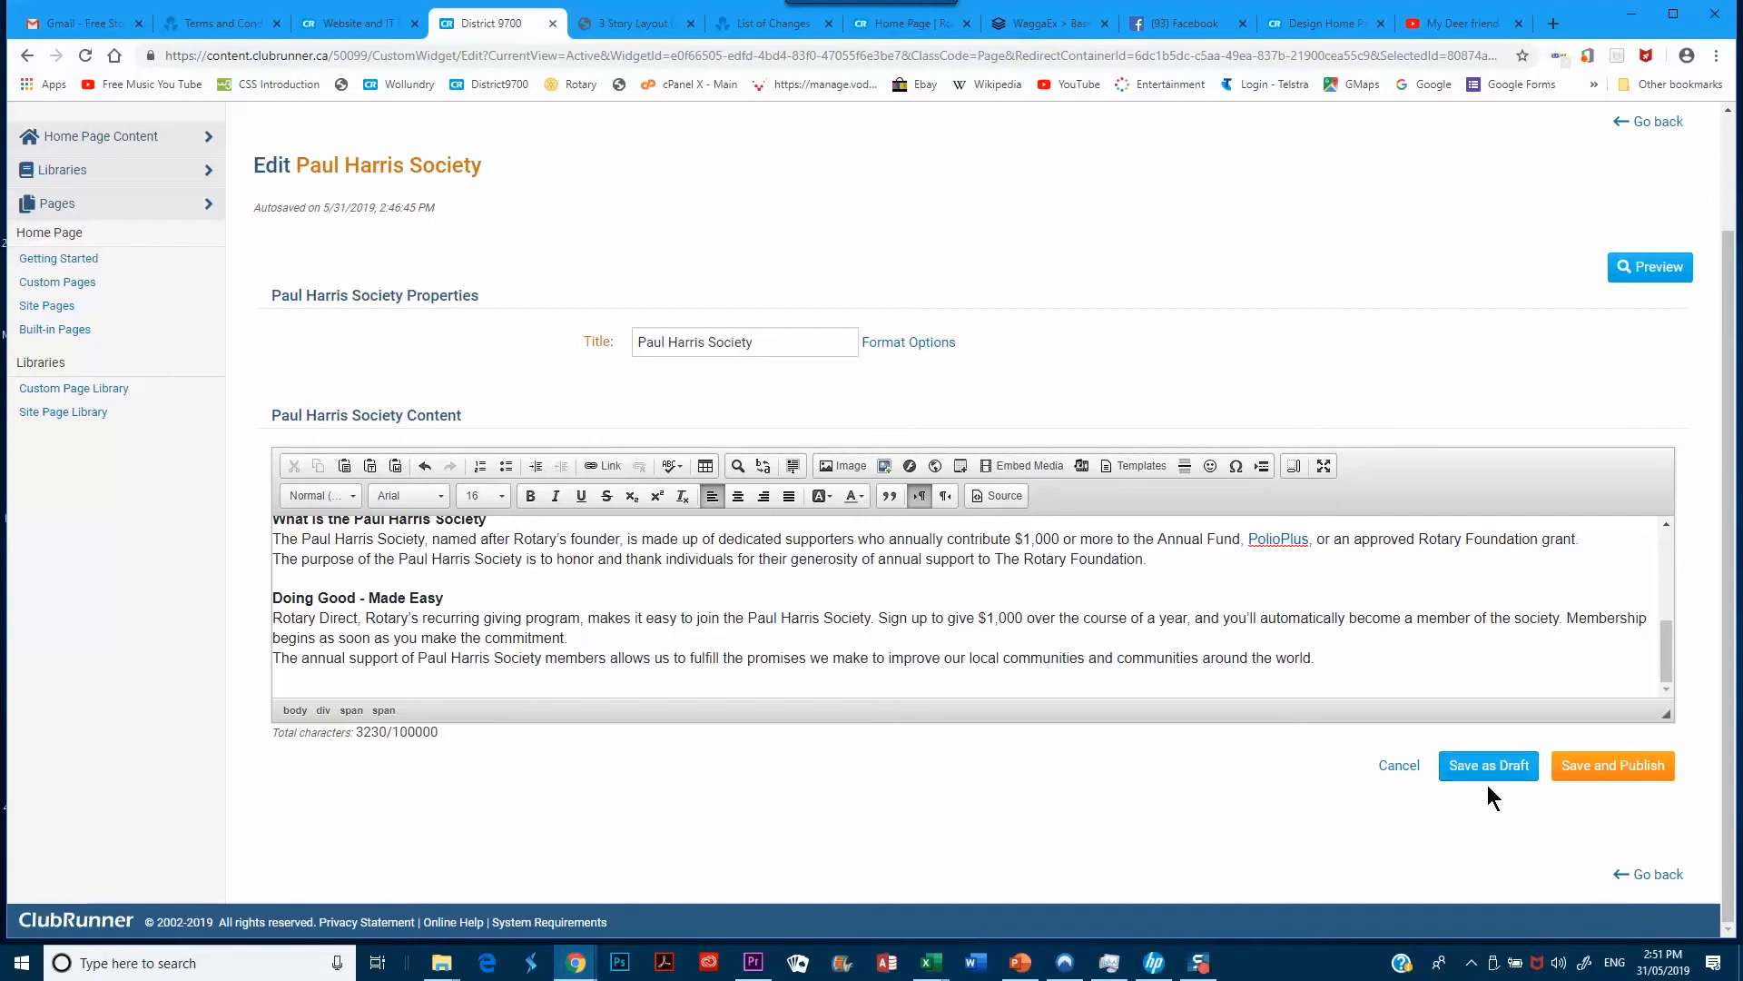
# Save and publish the Paul Harris Society content, then view the public District 9700 home page
pyautogui.click(1624, 774)
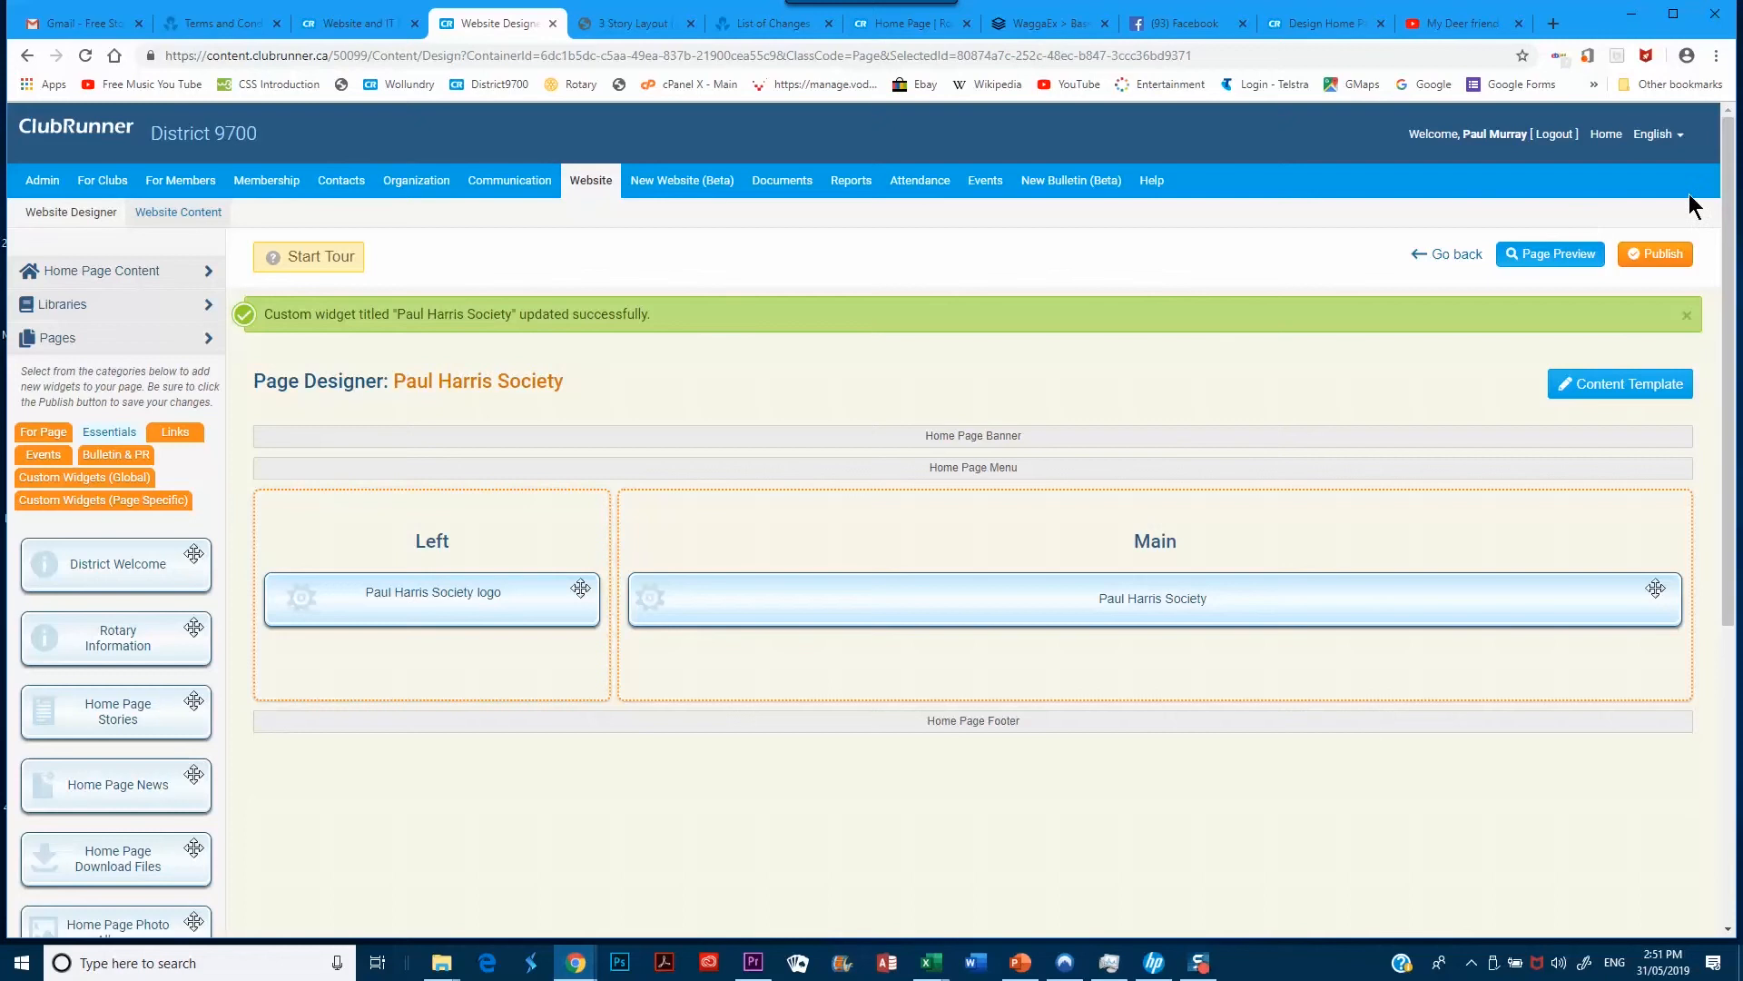
pyautogui.click(908, 22)
pyautogui.click(499, 84)
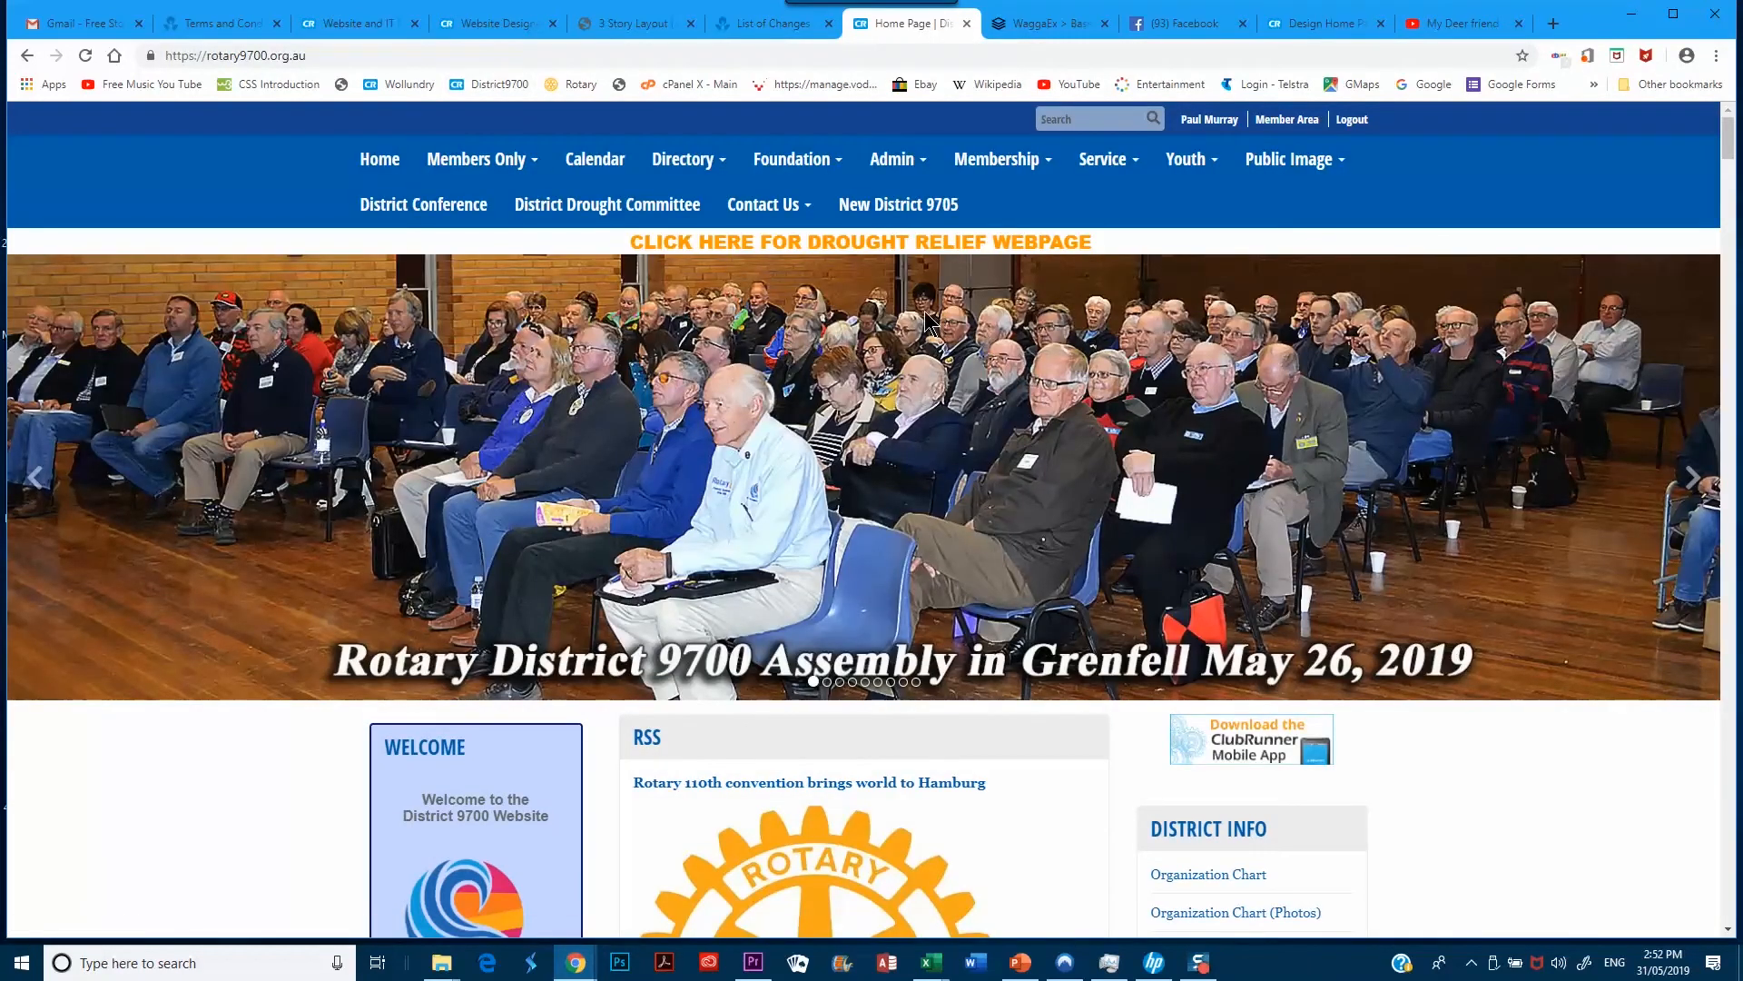
# Open the Paul Harris Society page from the Foundation menu on rotary9700.org.au
pyautogui.moveTo(781, 161)
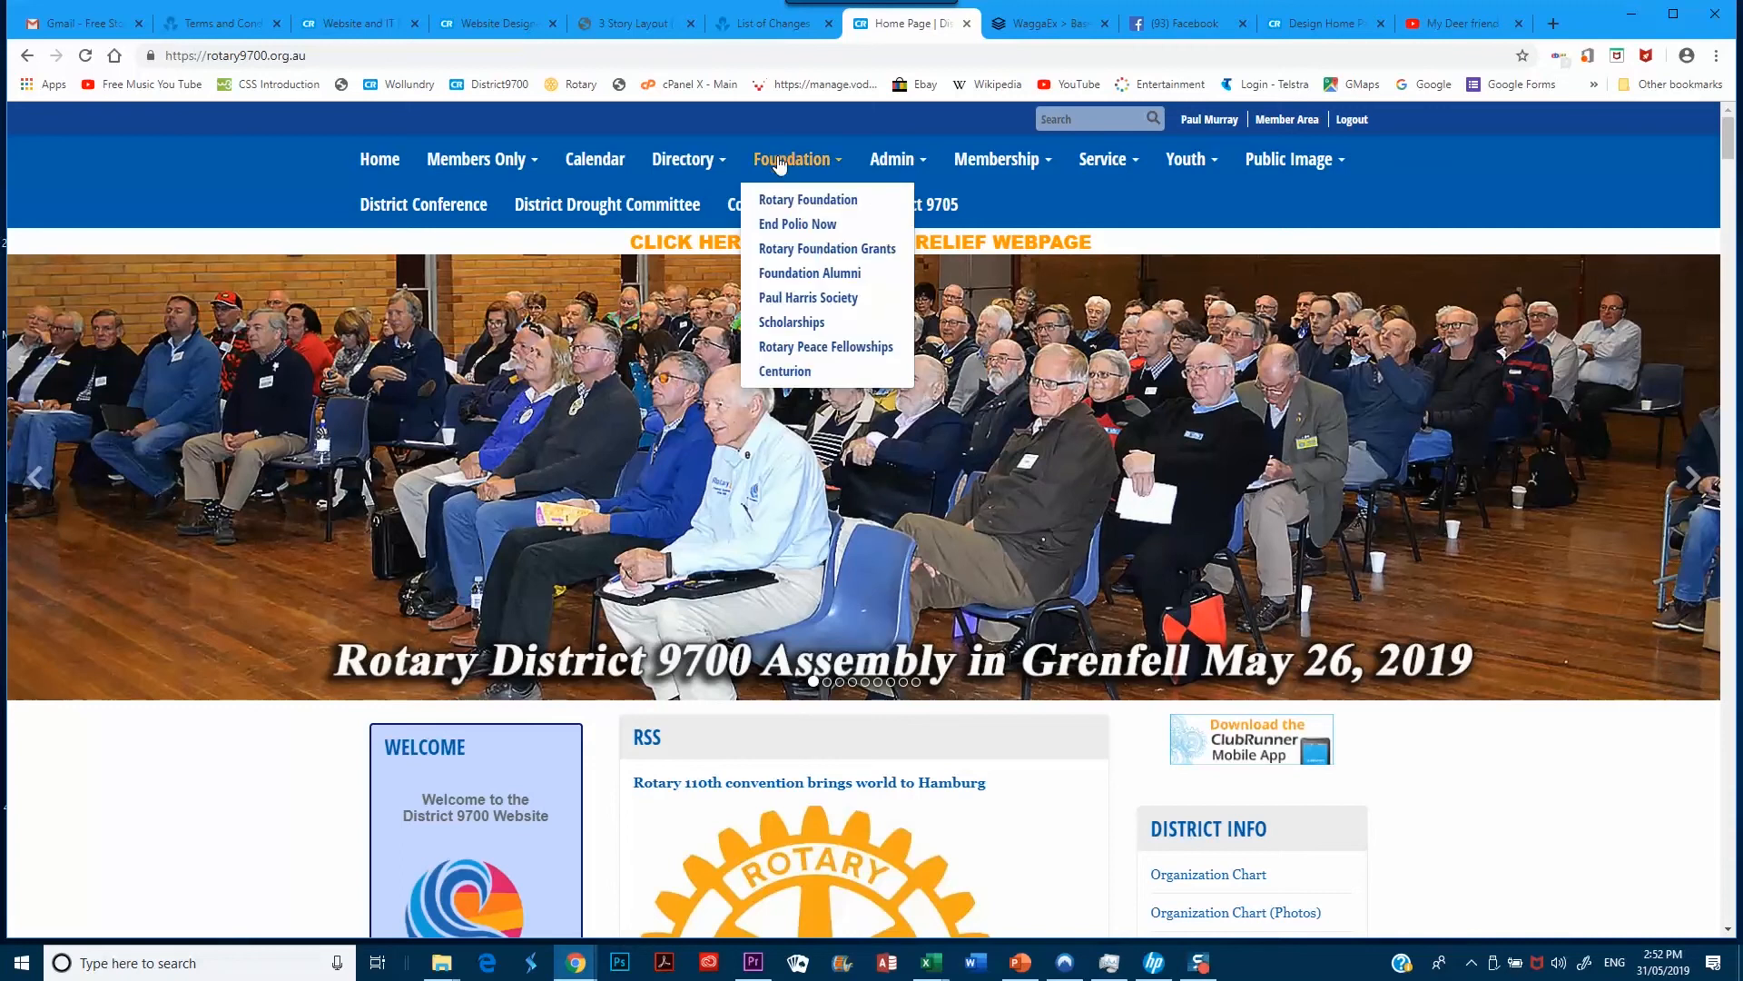
pyautogui.click(803, 304)
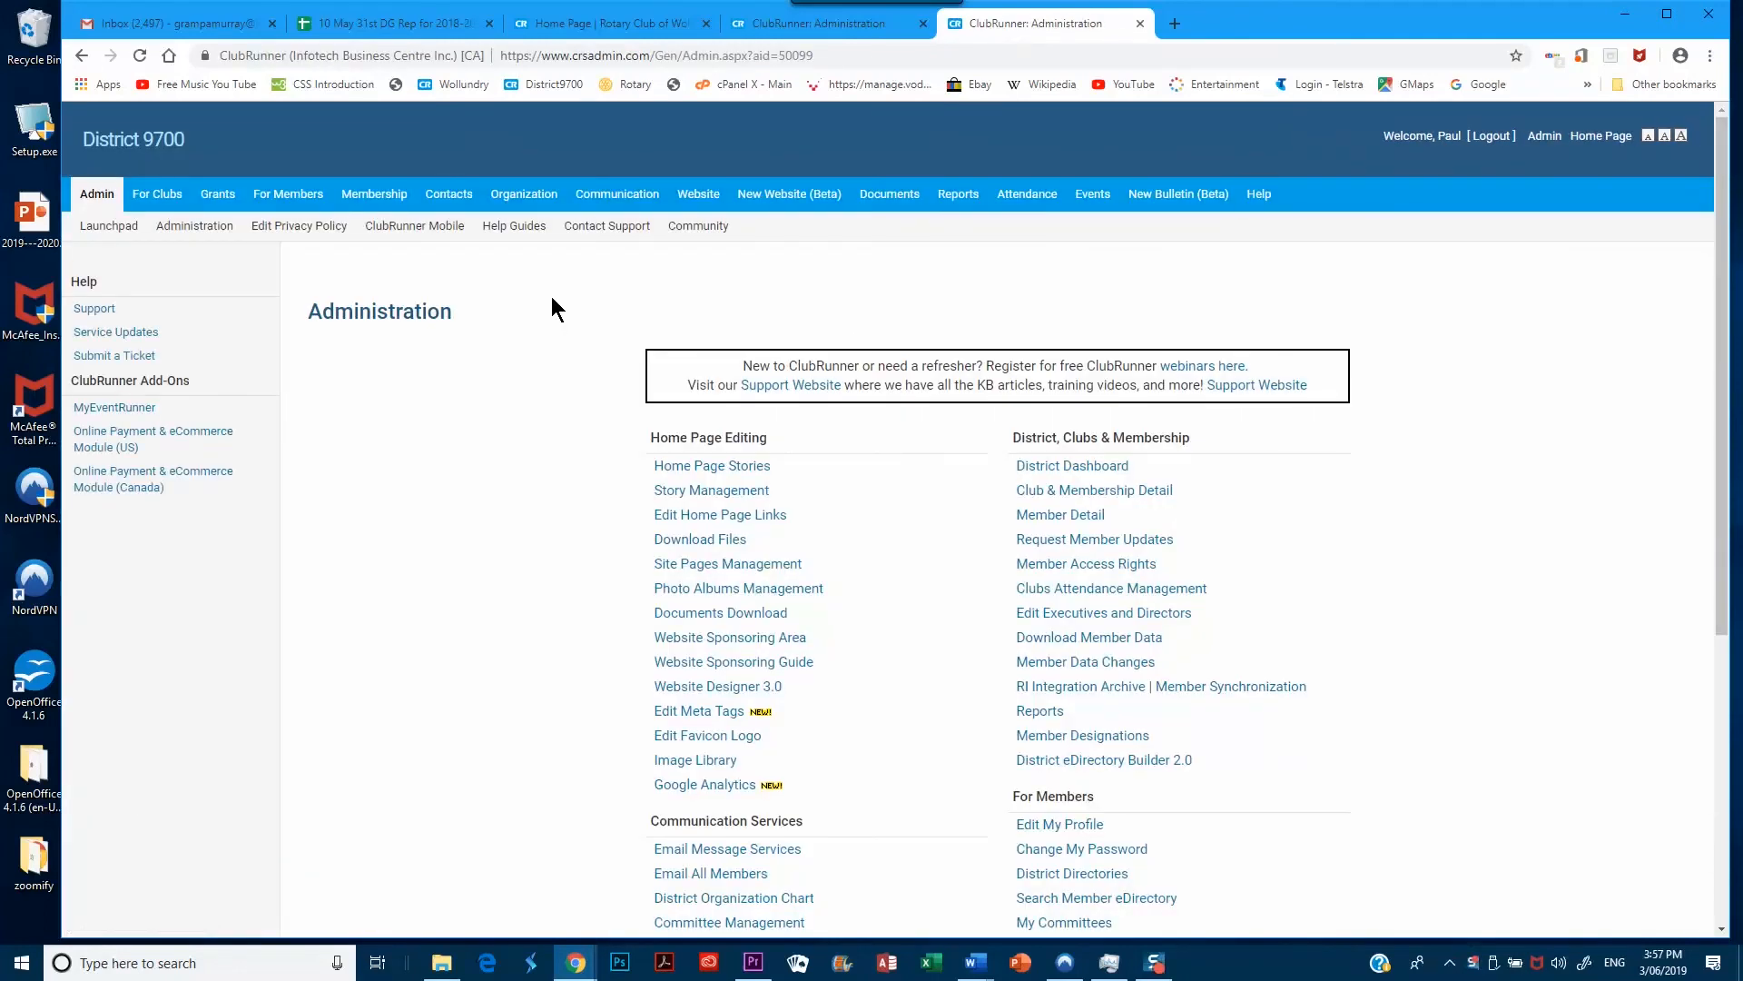
# Open the District Committees list from the Organization section
pyautogui.click(529, 196)
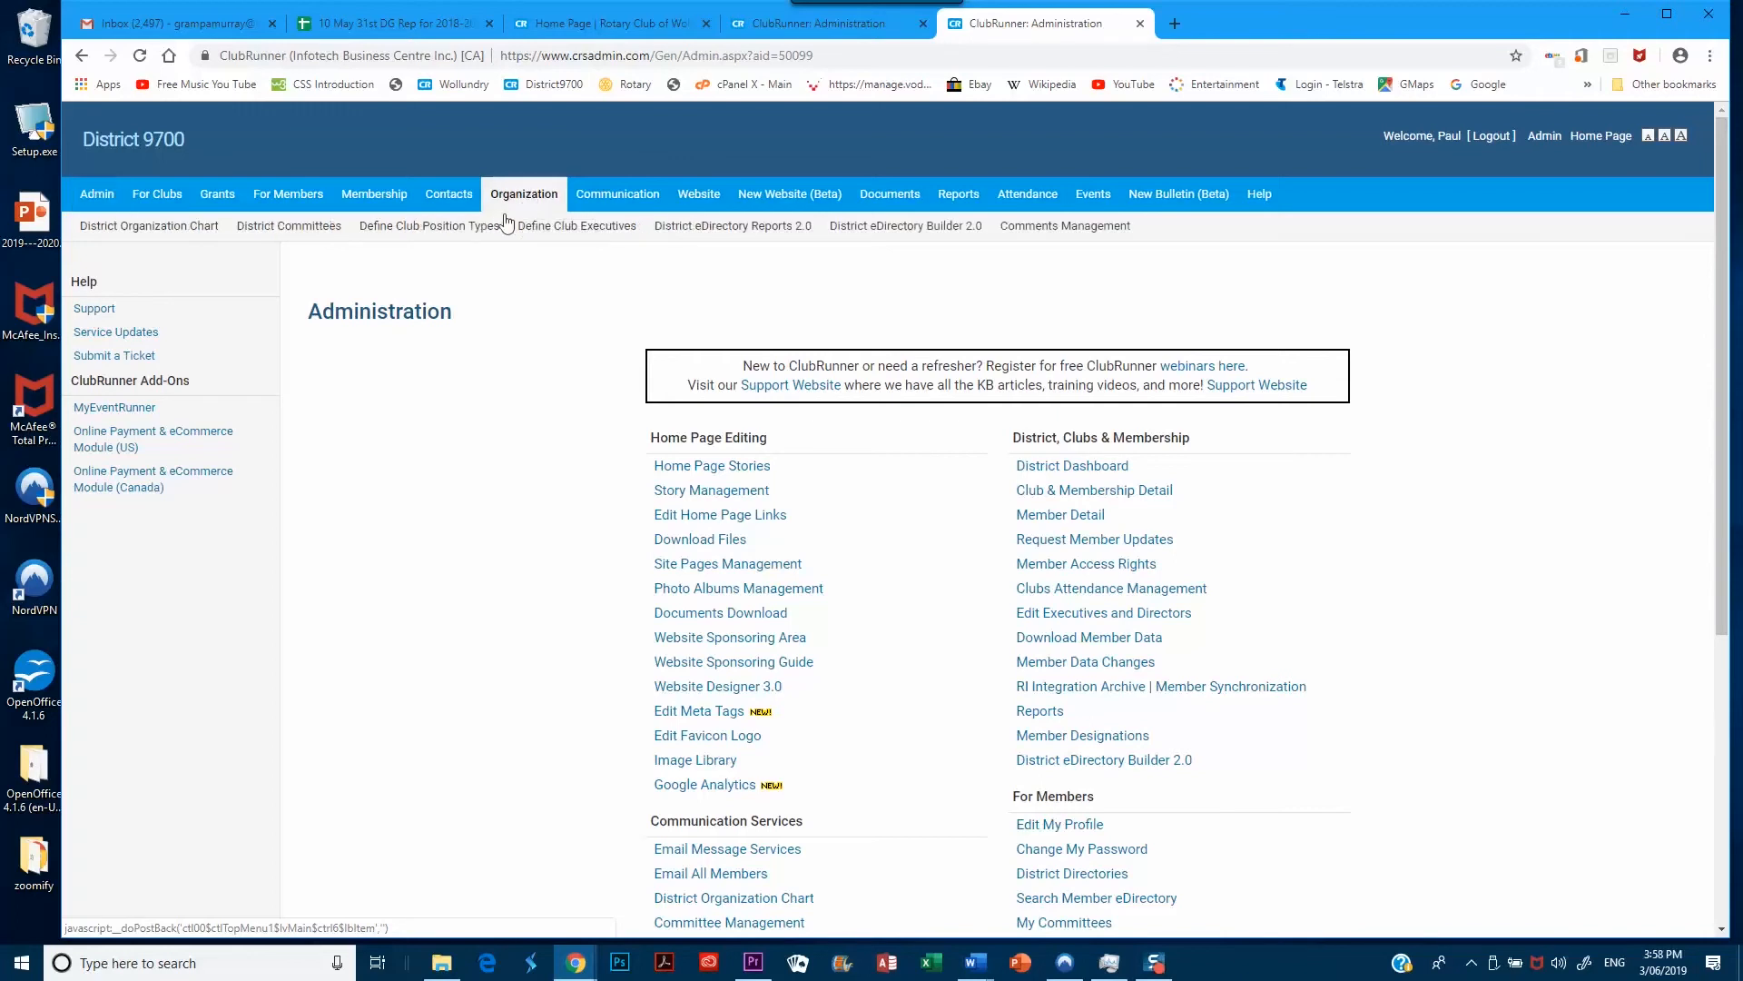
pyautogui.click(305, 233)
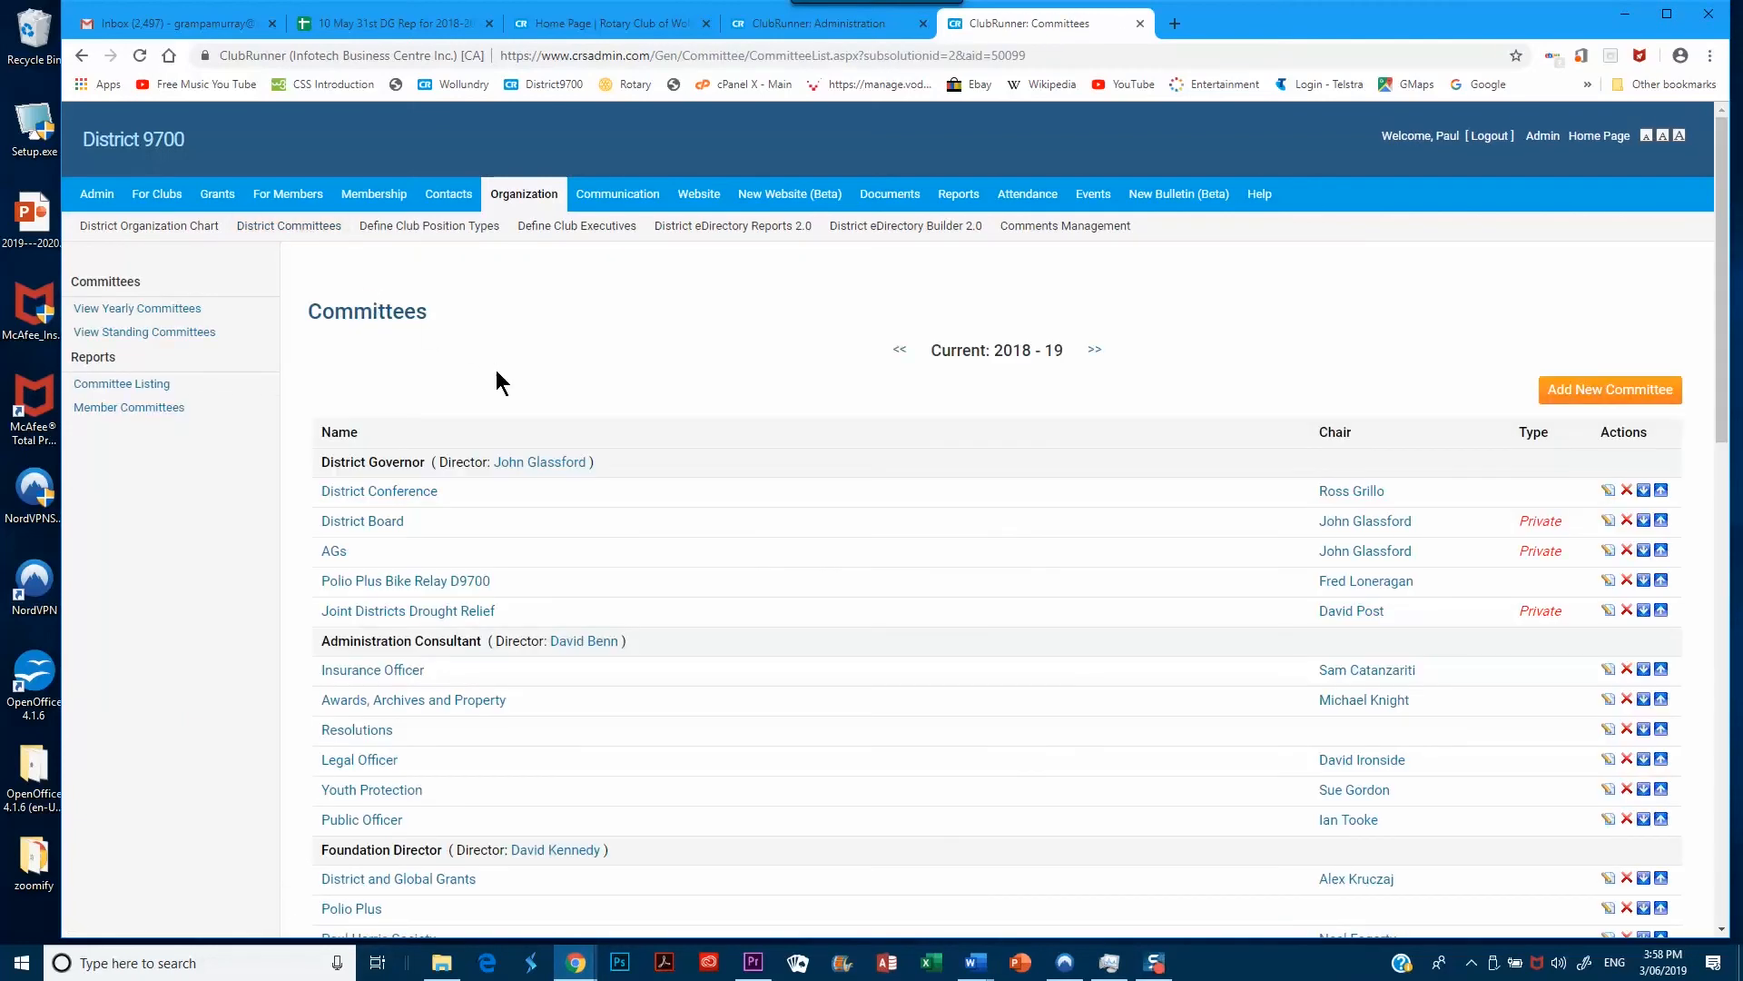
pyautogui.scroll(-1, 541, 390)
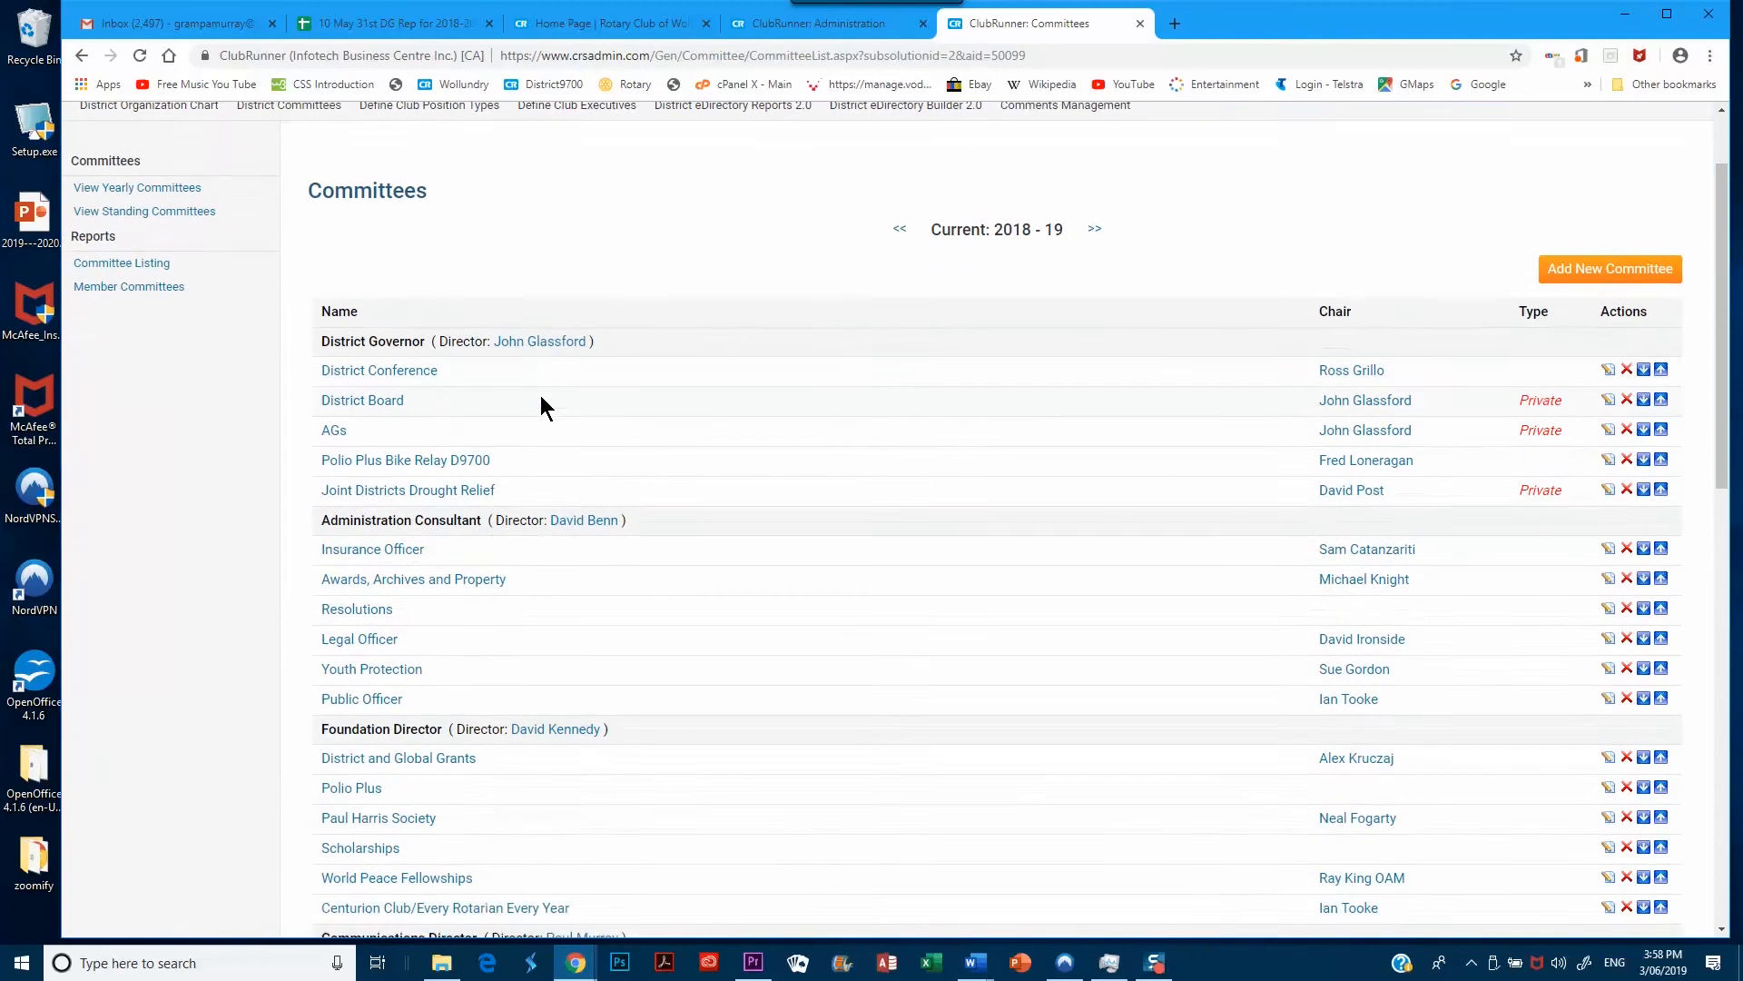
pyautogui.scroll(1, 541, 395)
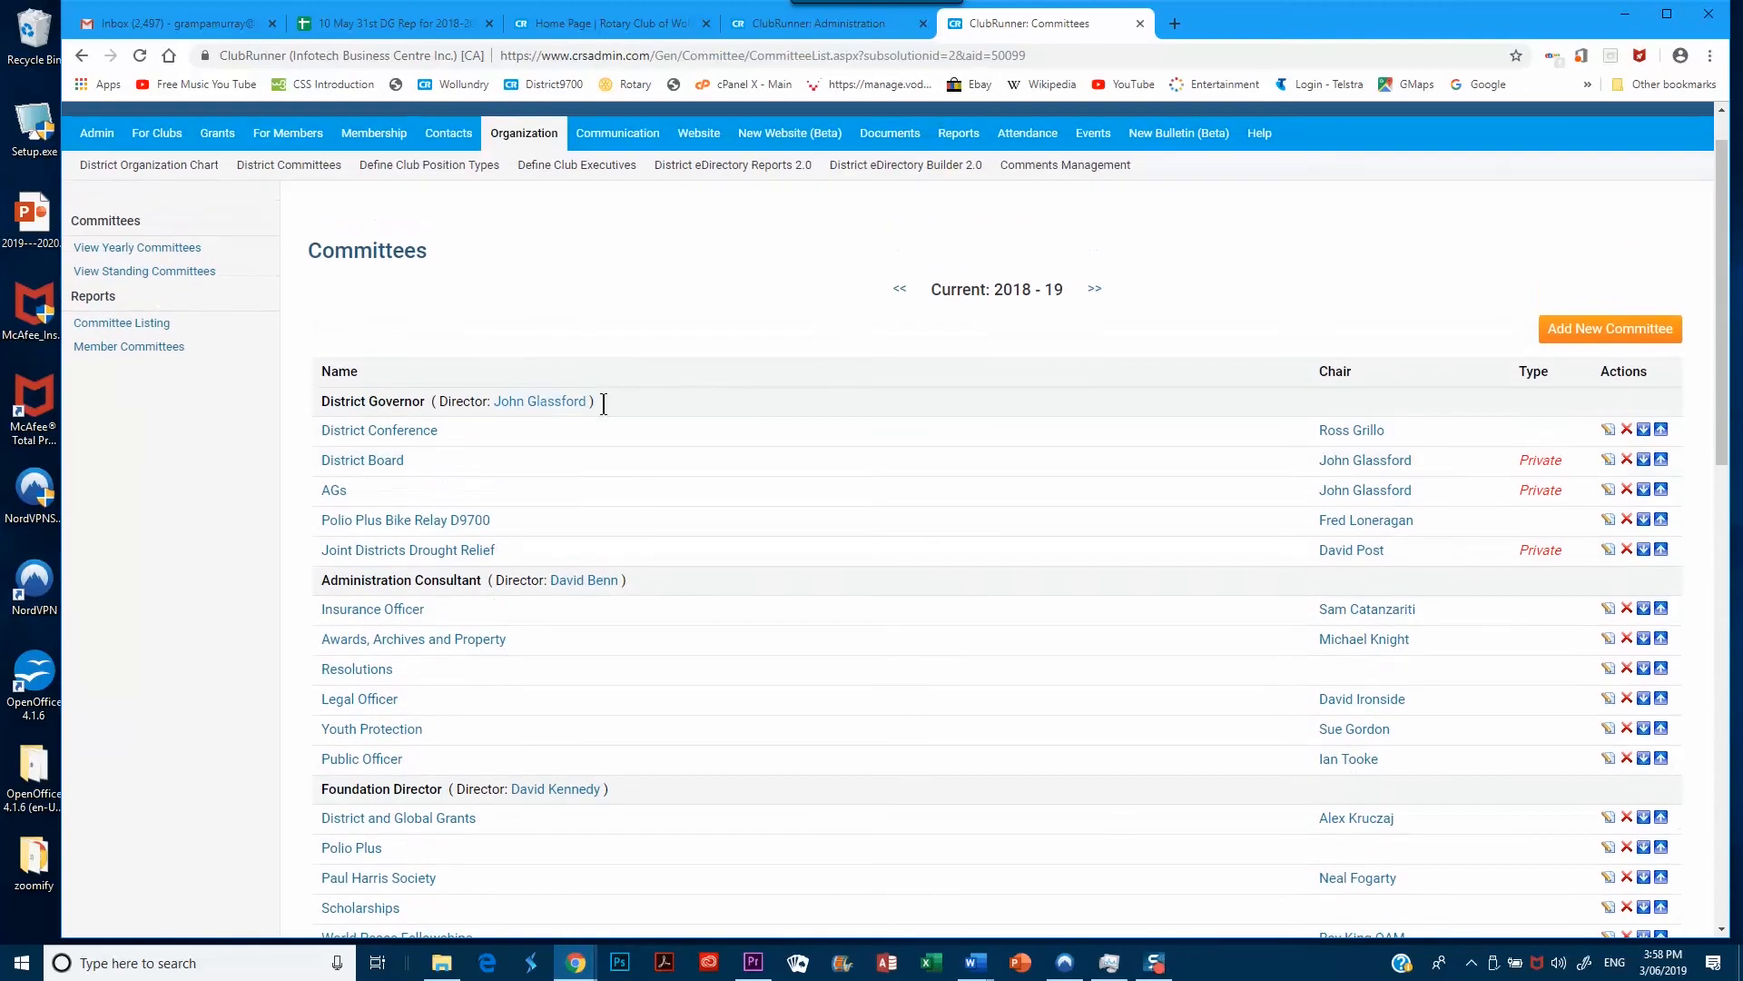
# Switch to the 2019 - 20 committee year and open Communications (Website & IT)
pyautogui.click(1096, 293)
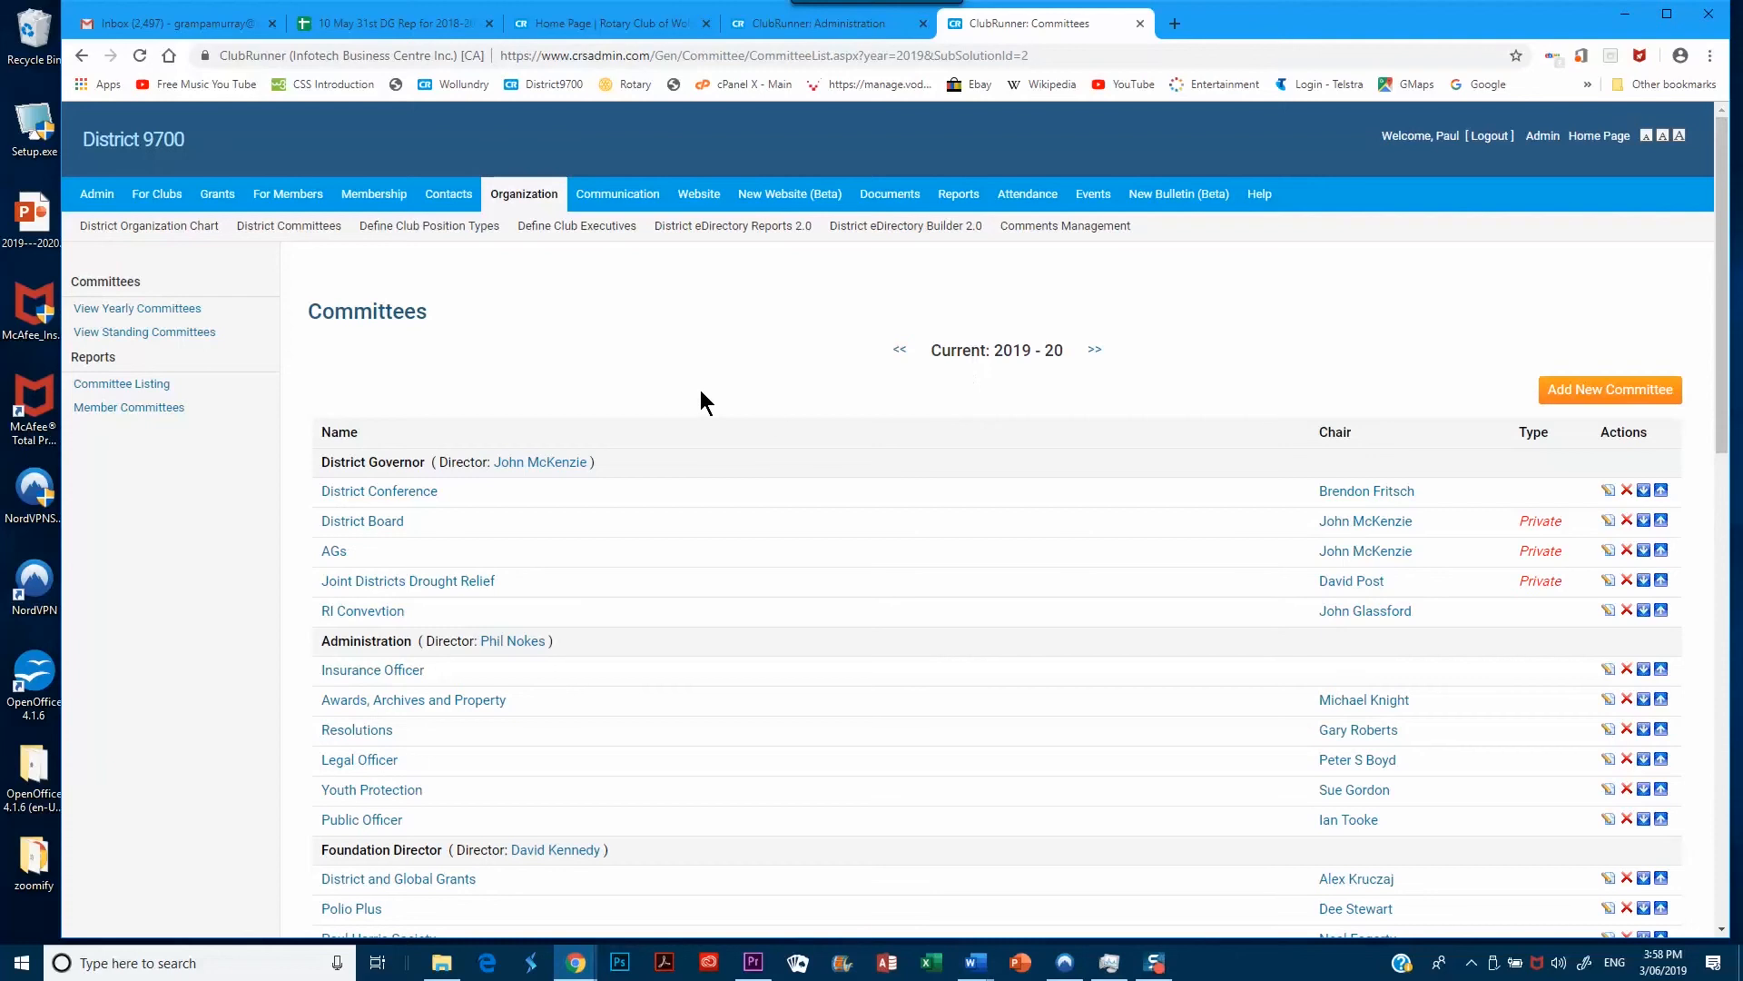
pyautogui.scroll(-1, 700, 389)
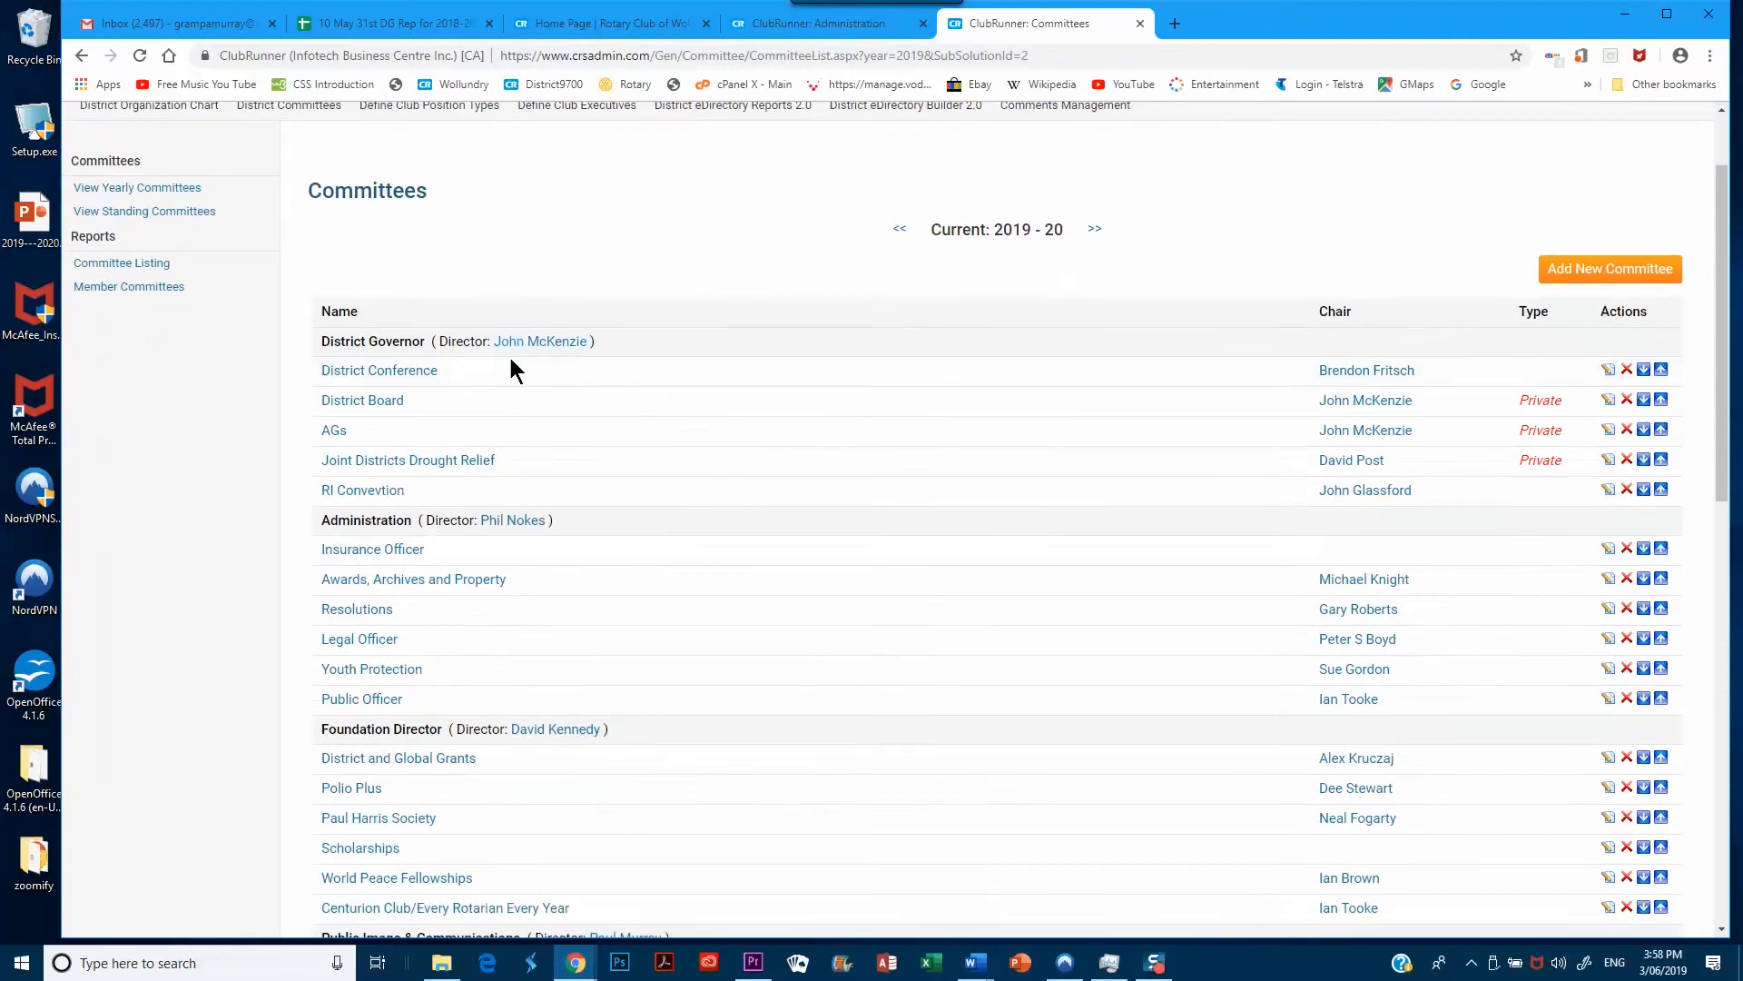
pyautogui.scroll(-1, 545, 426)
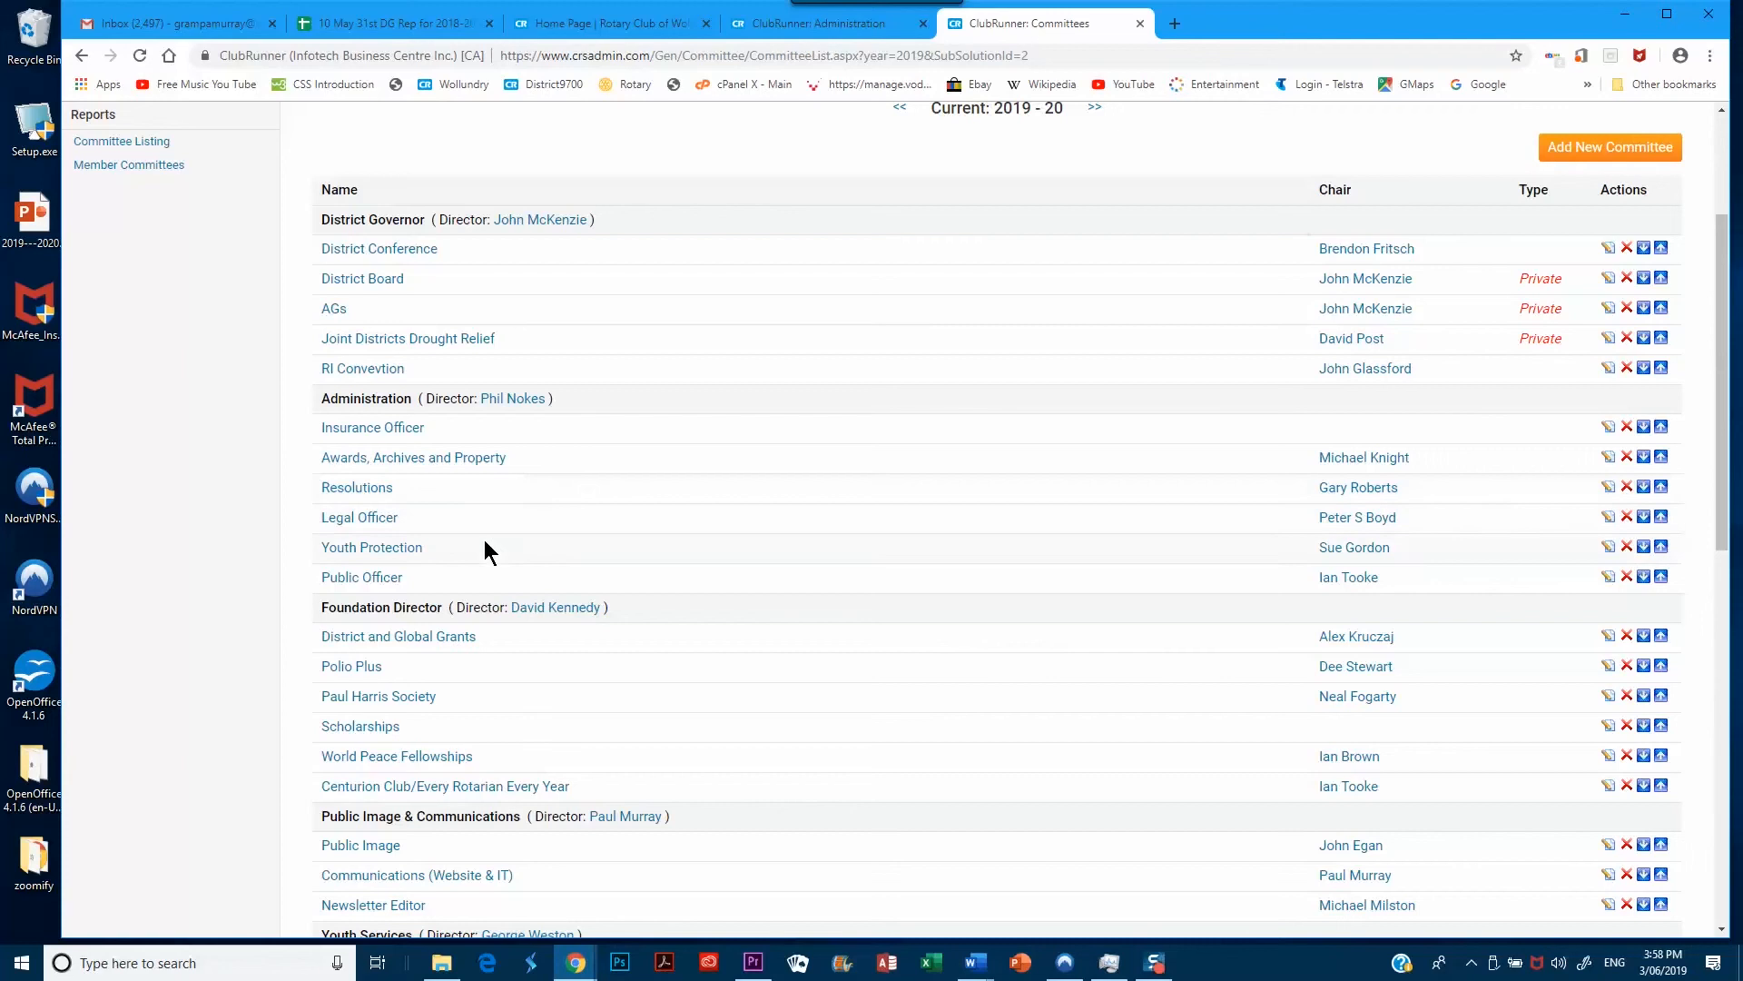
pyautogui.scroll(-1, 549, 498)
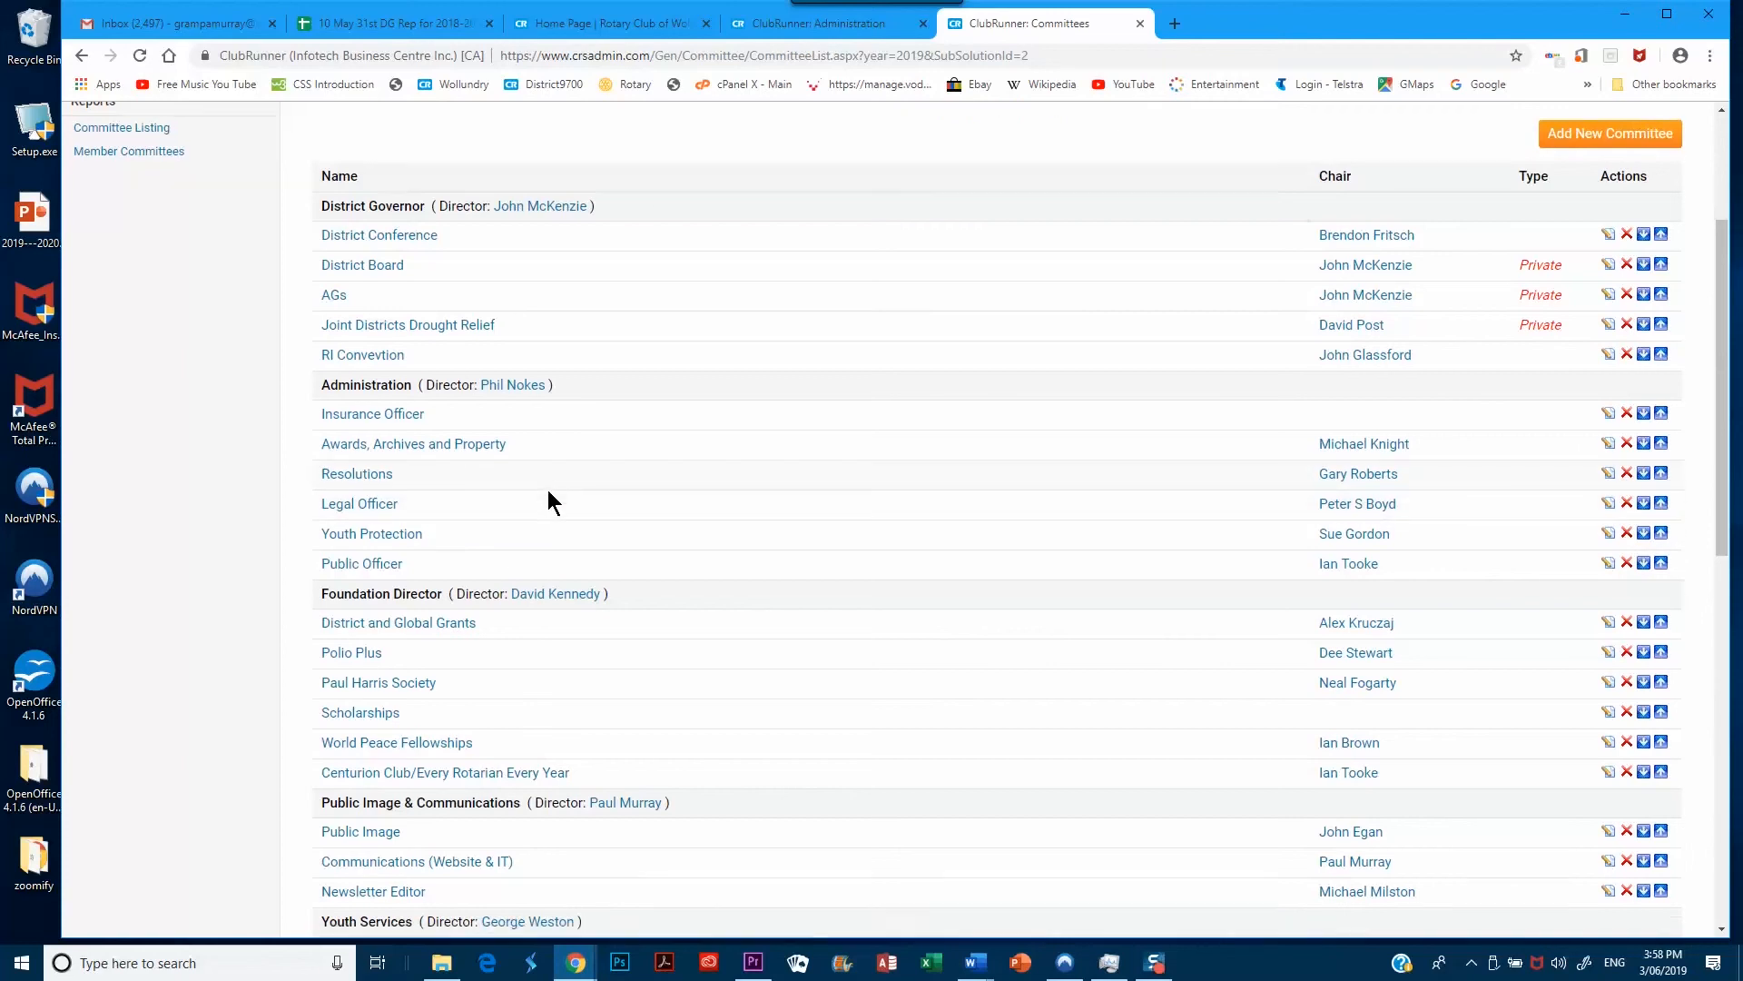
pyautogui.scroll(-1, 550, 497)
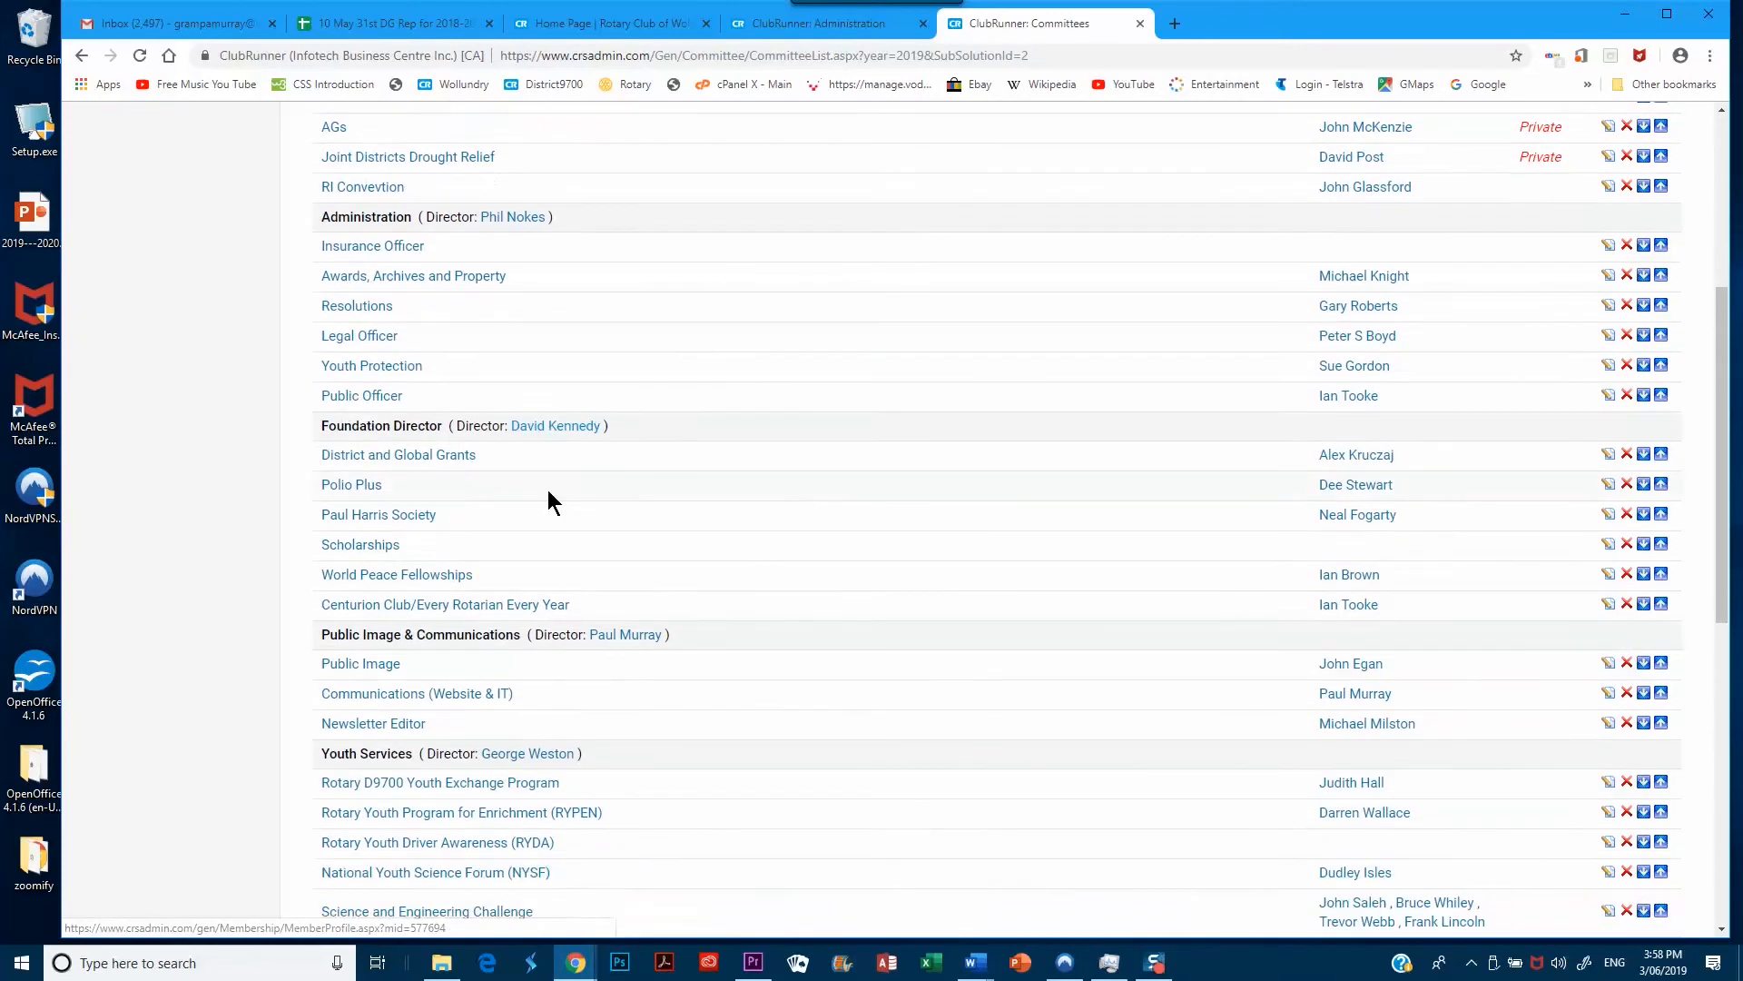
pyautogui.scroll(-1, 548, 489)
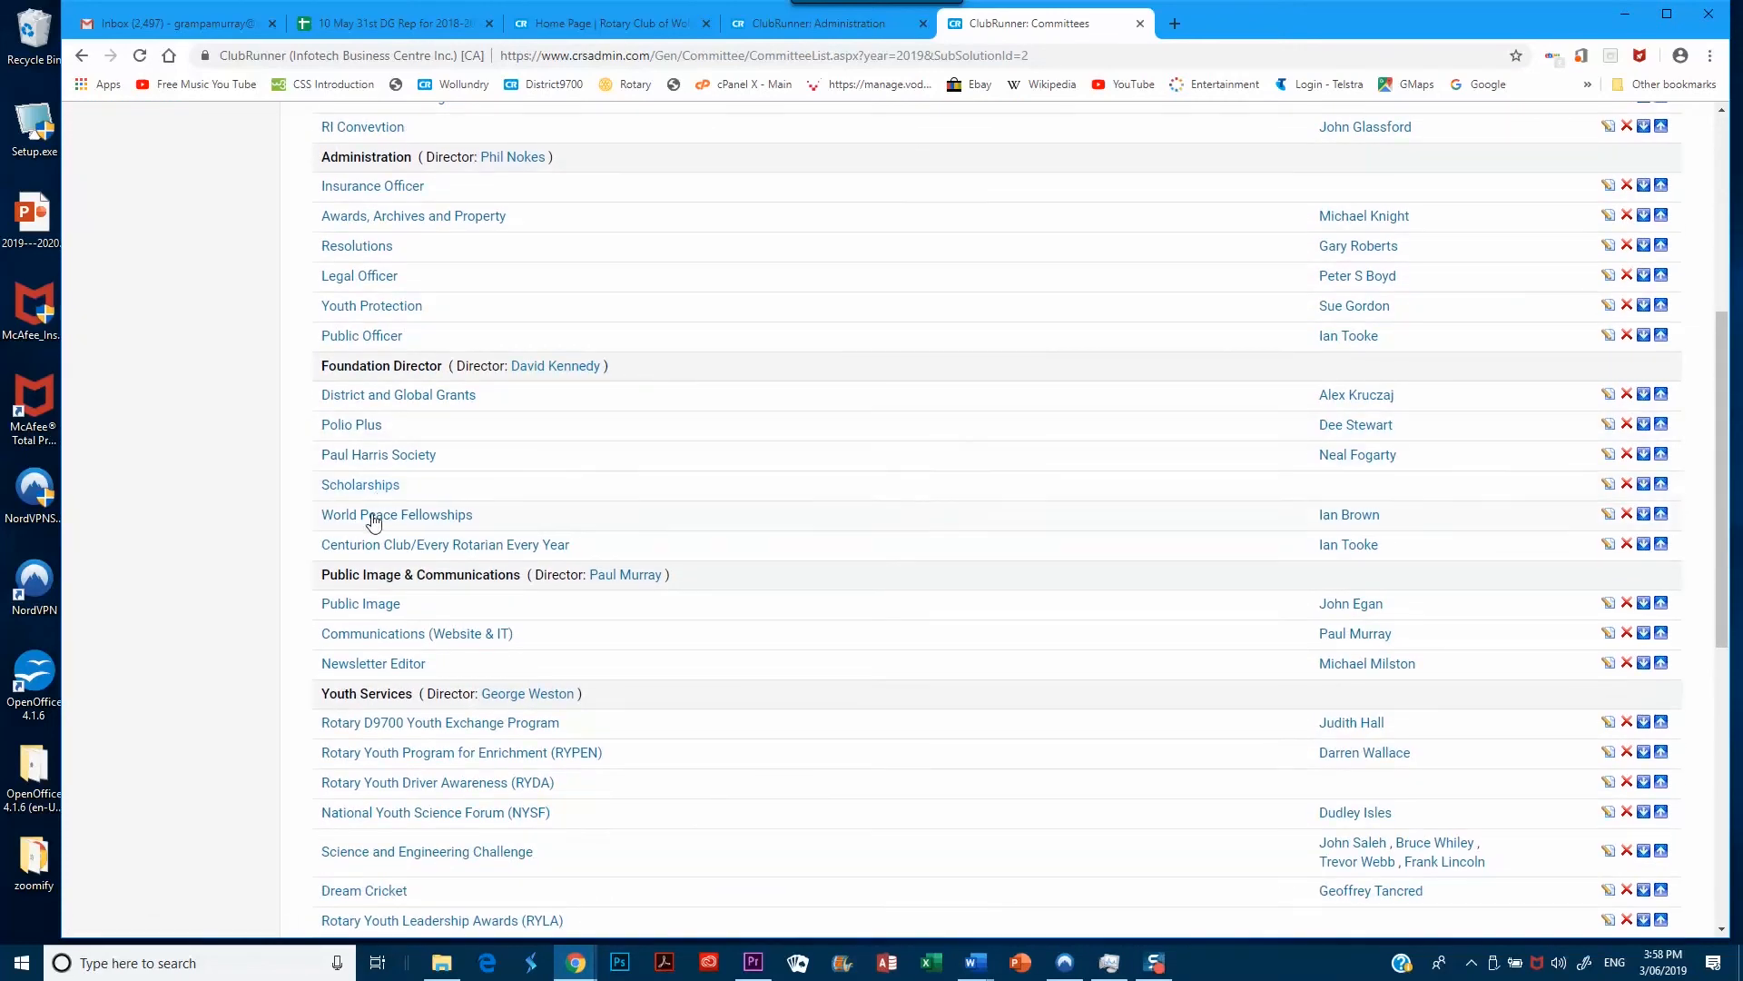
pyautogui.scroll(-2, 422, 493)
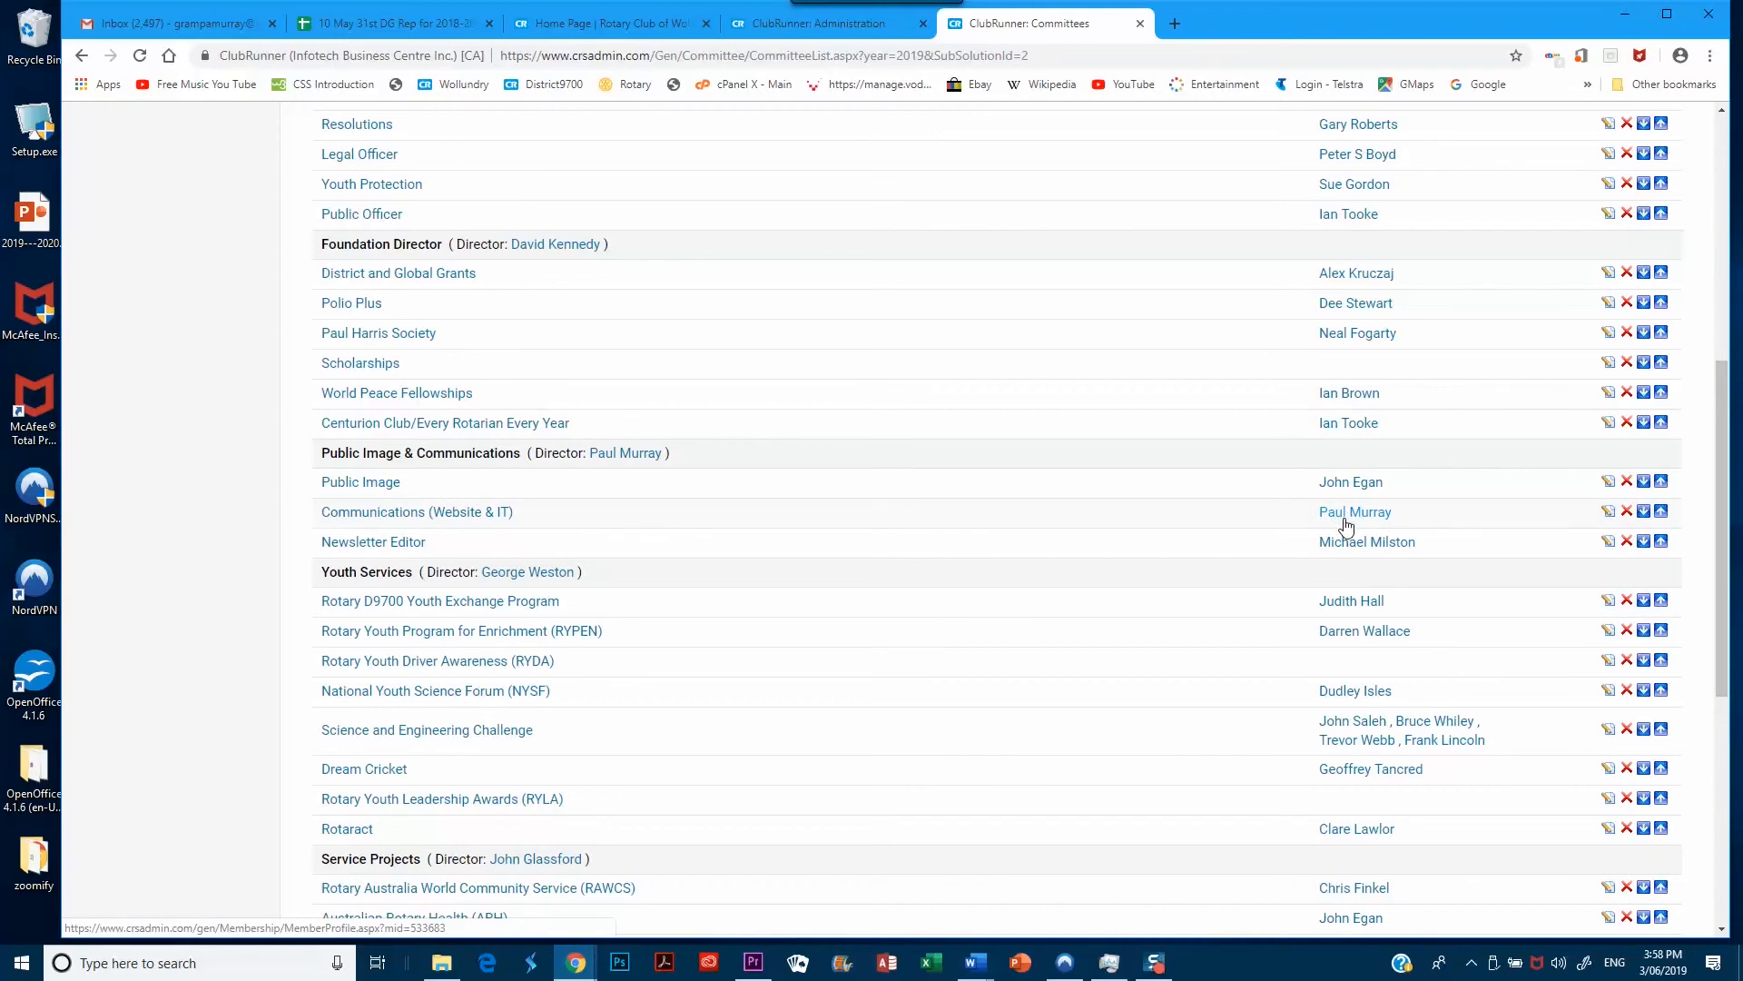
pyautogui.click(410, 519)
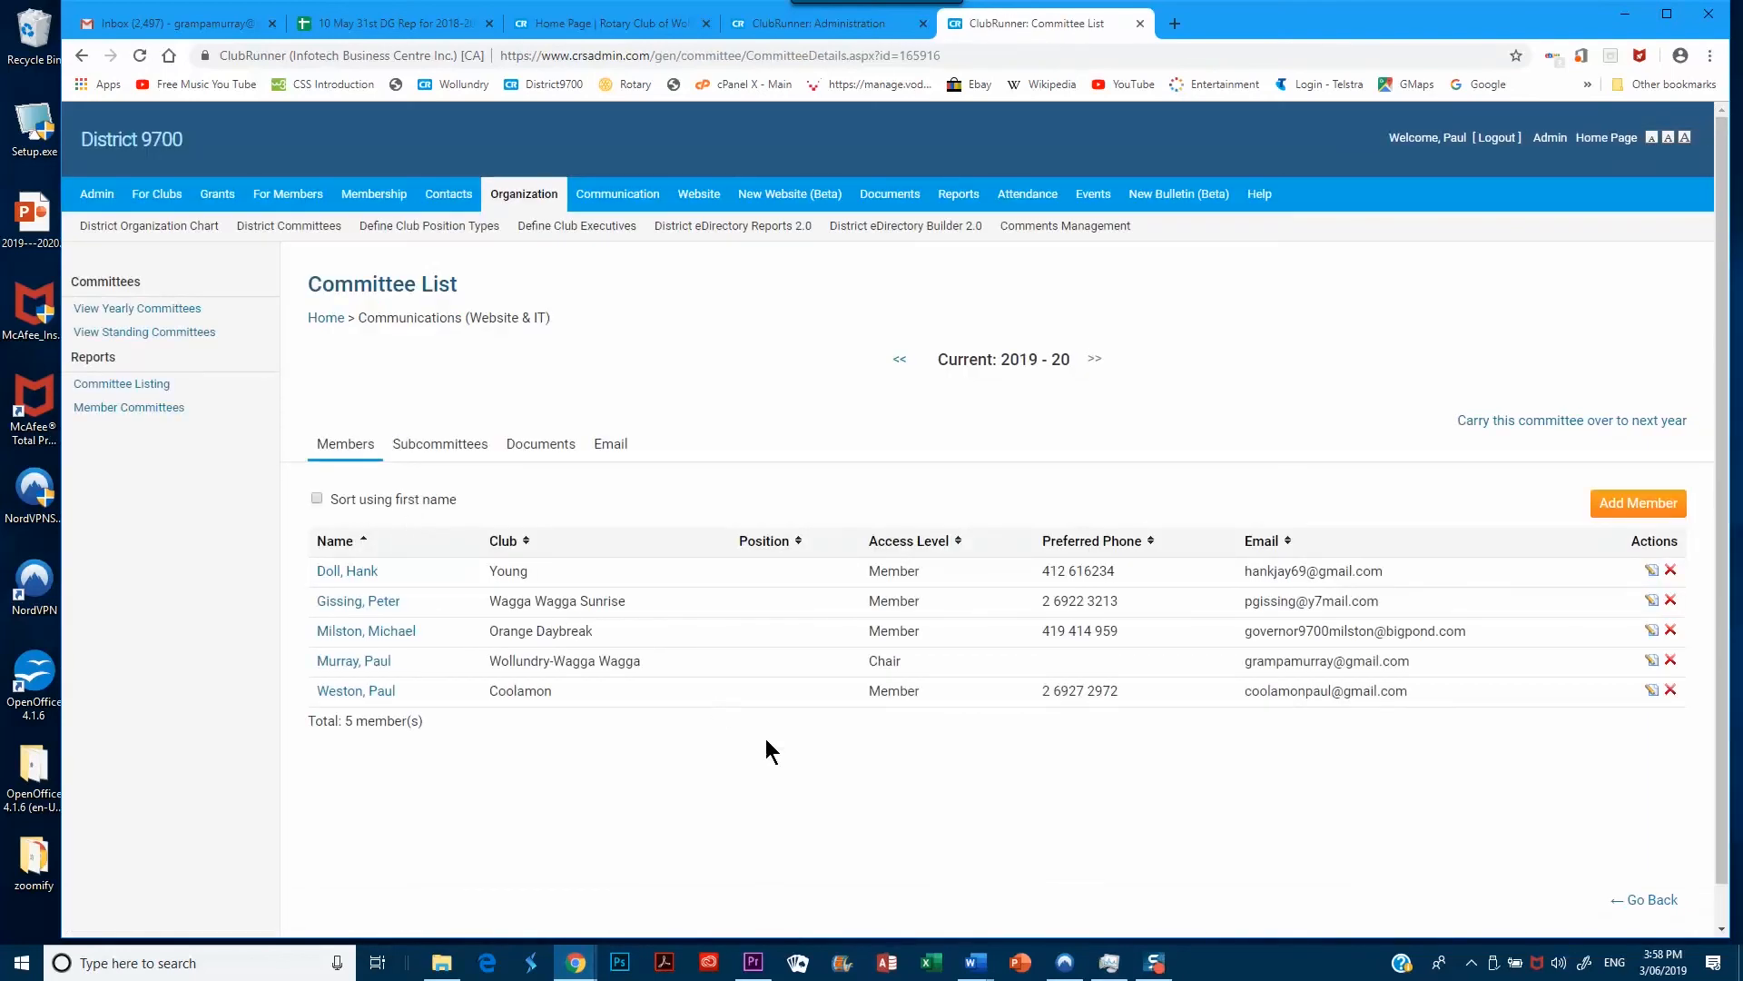
# Start adding a new member to the Communications (Website & IT) committee
pyautogui.scroll(-1, 769, 751)
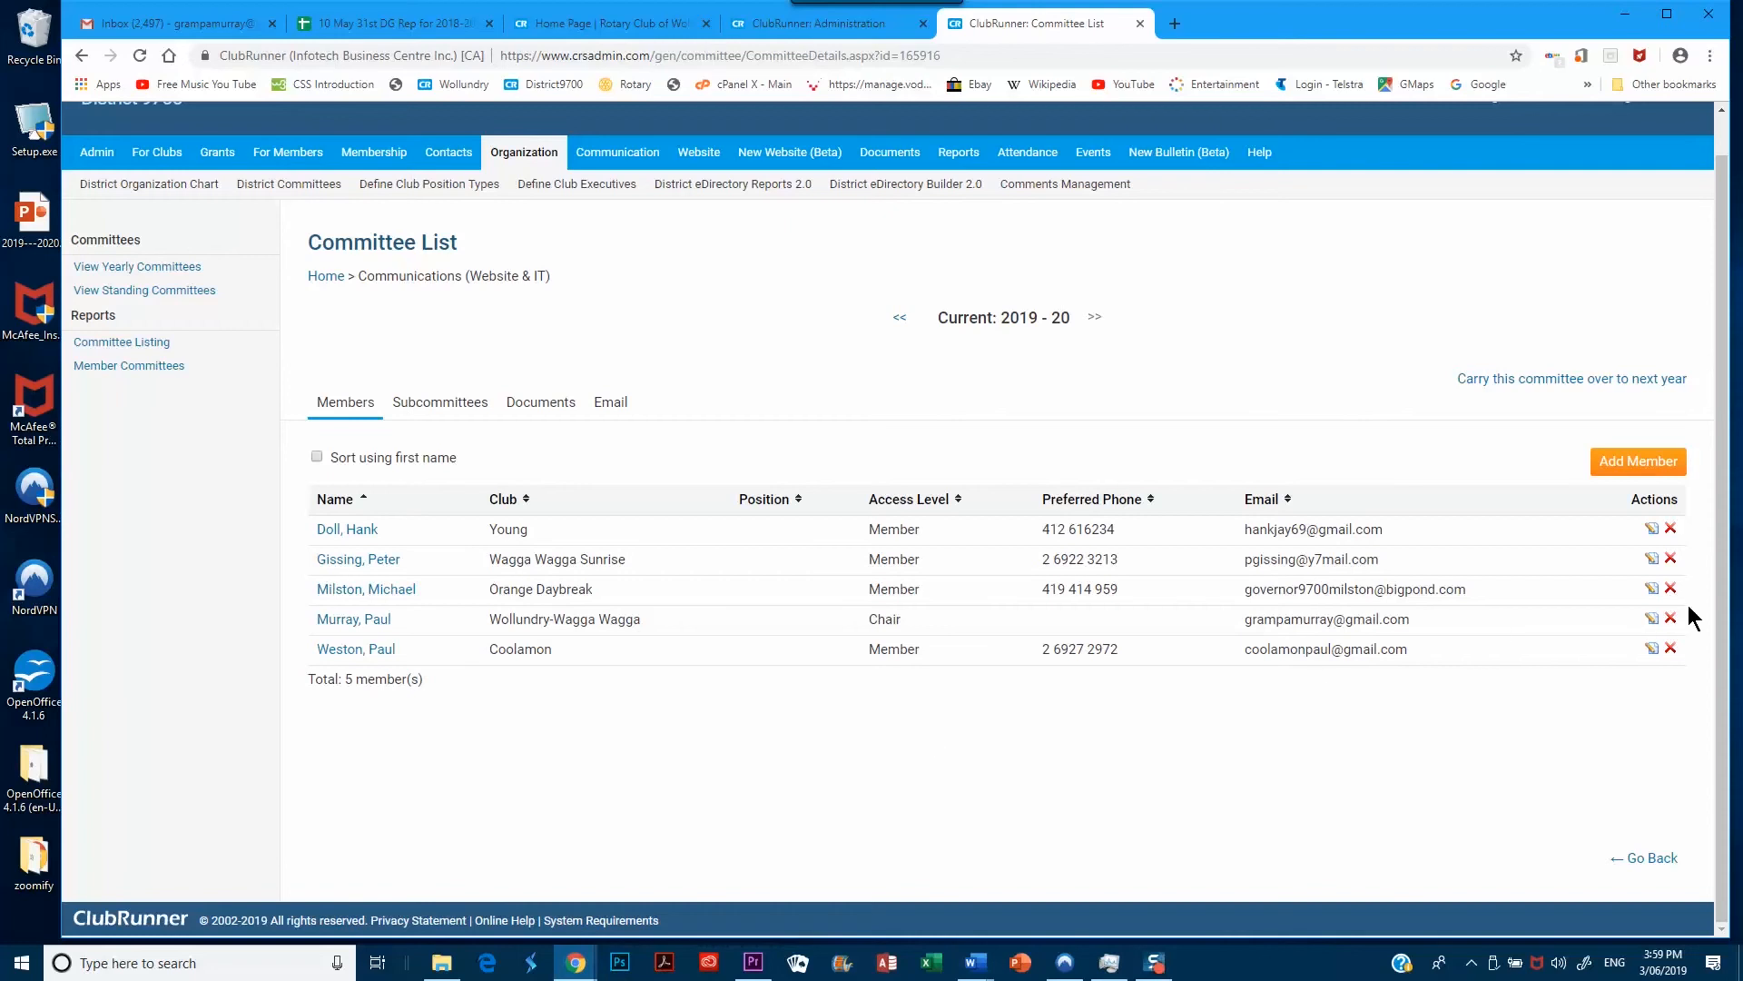
pyautogui.click(1636, 462)
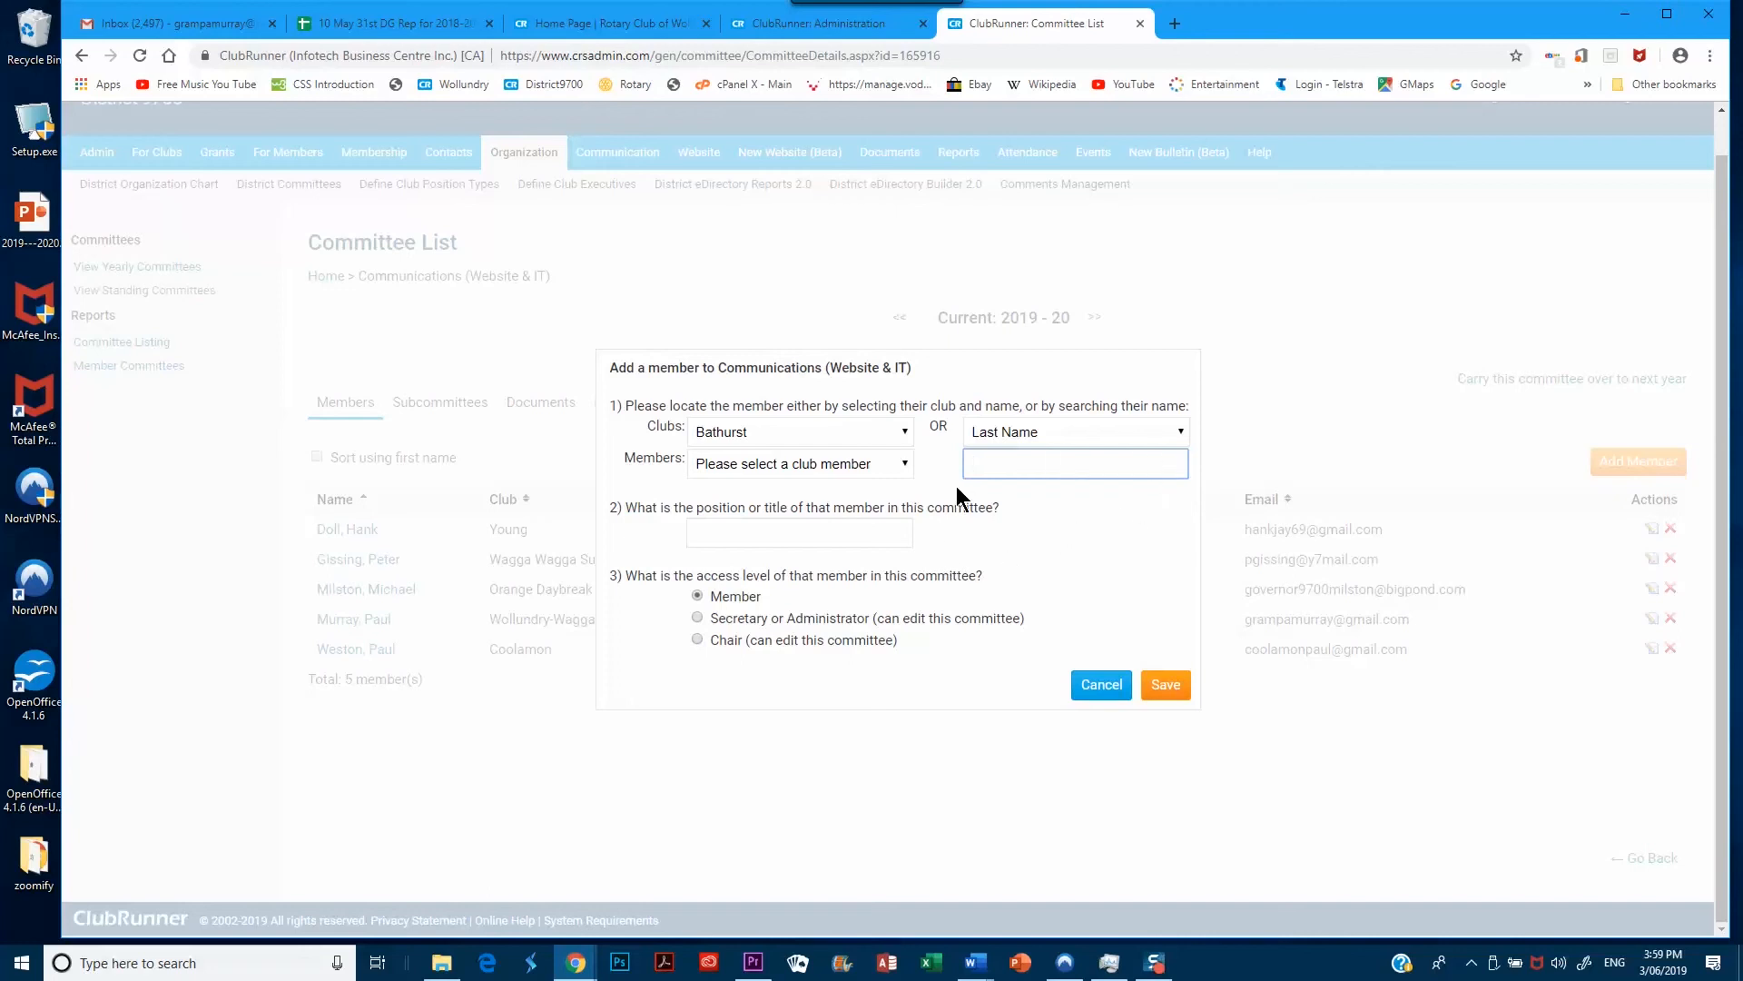
# Pick a member from the Orange North club with Member access and save
pyautogui.click(905, 433)
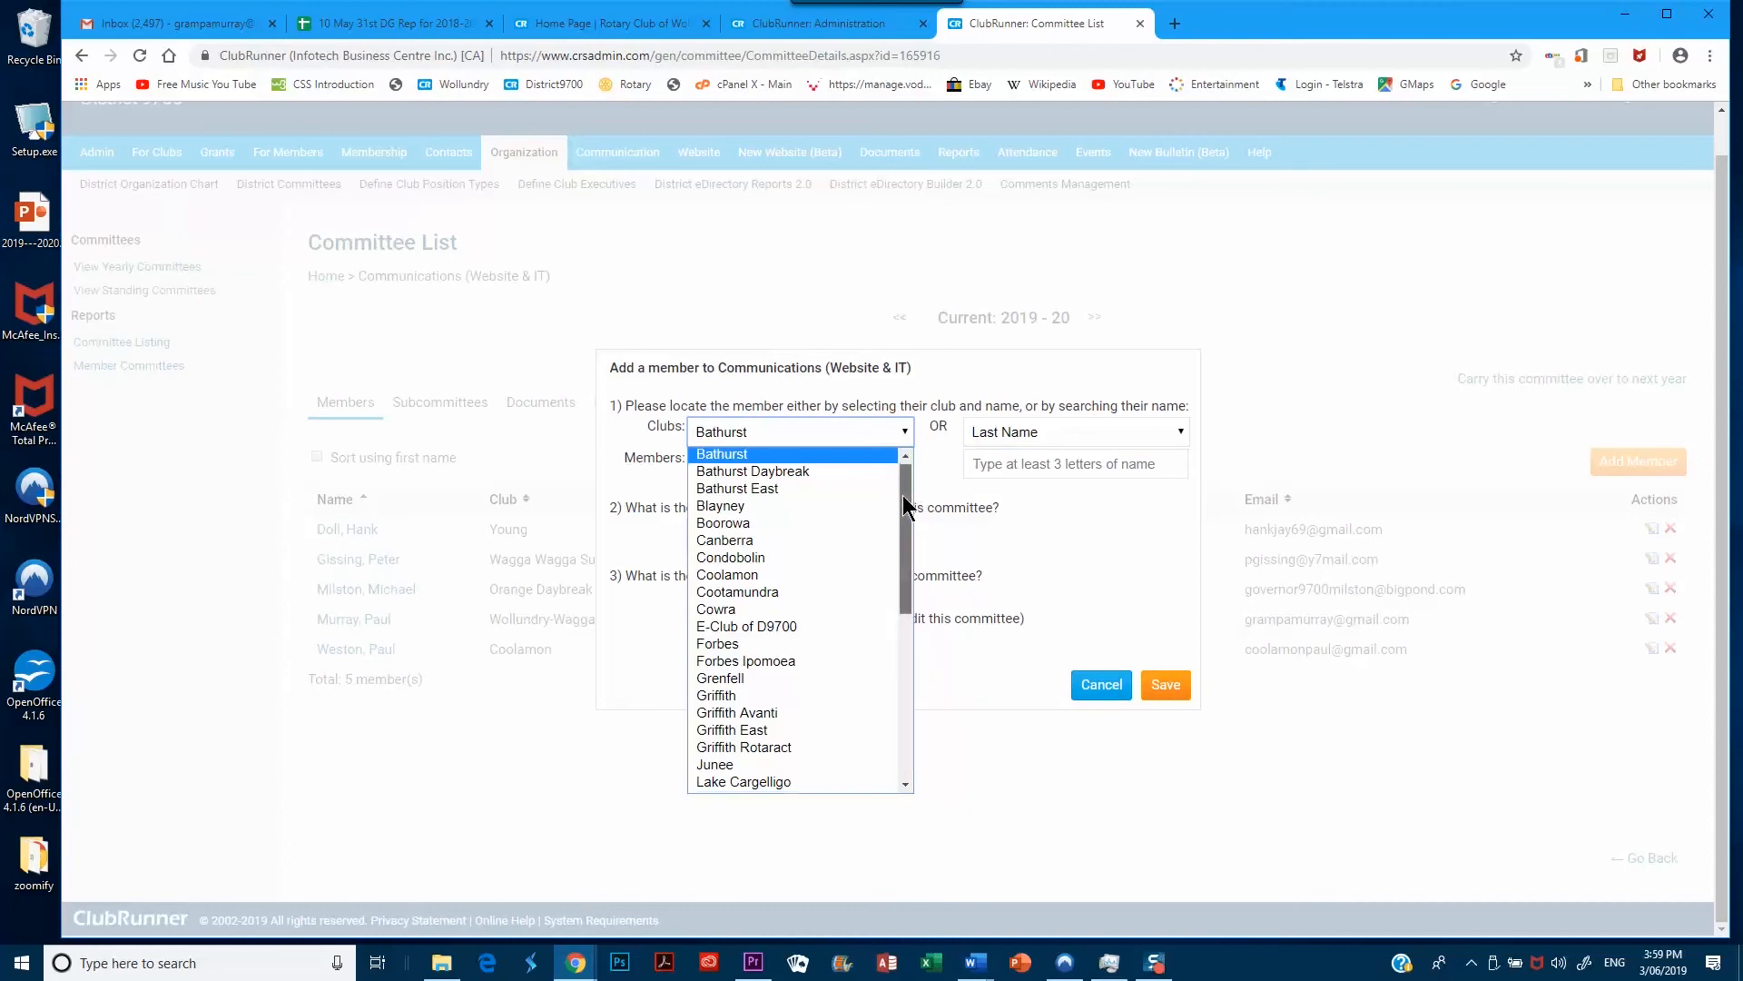
pyautogui.moveTo(908, 493); pyautogui.dragTo(935, 618)
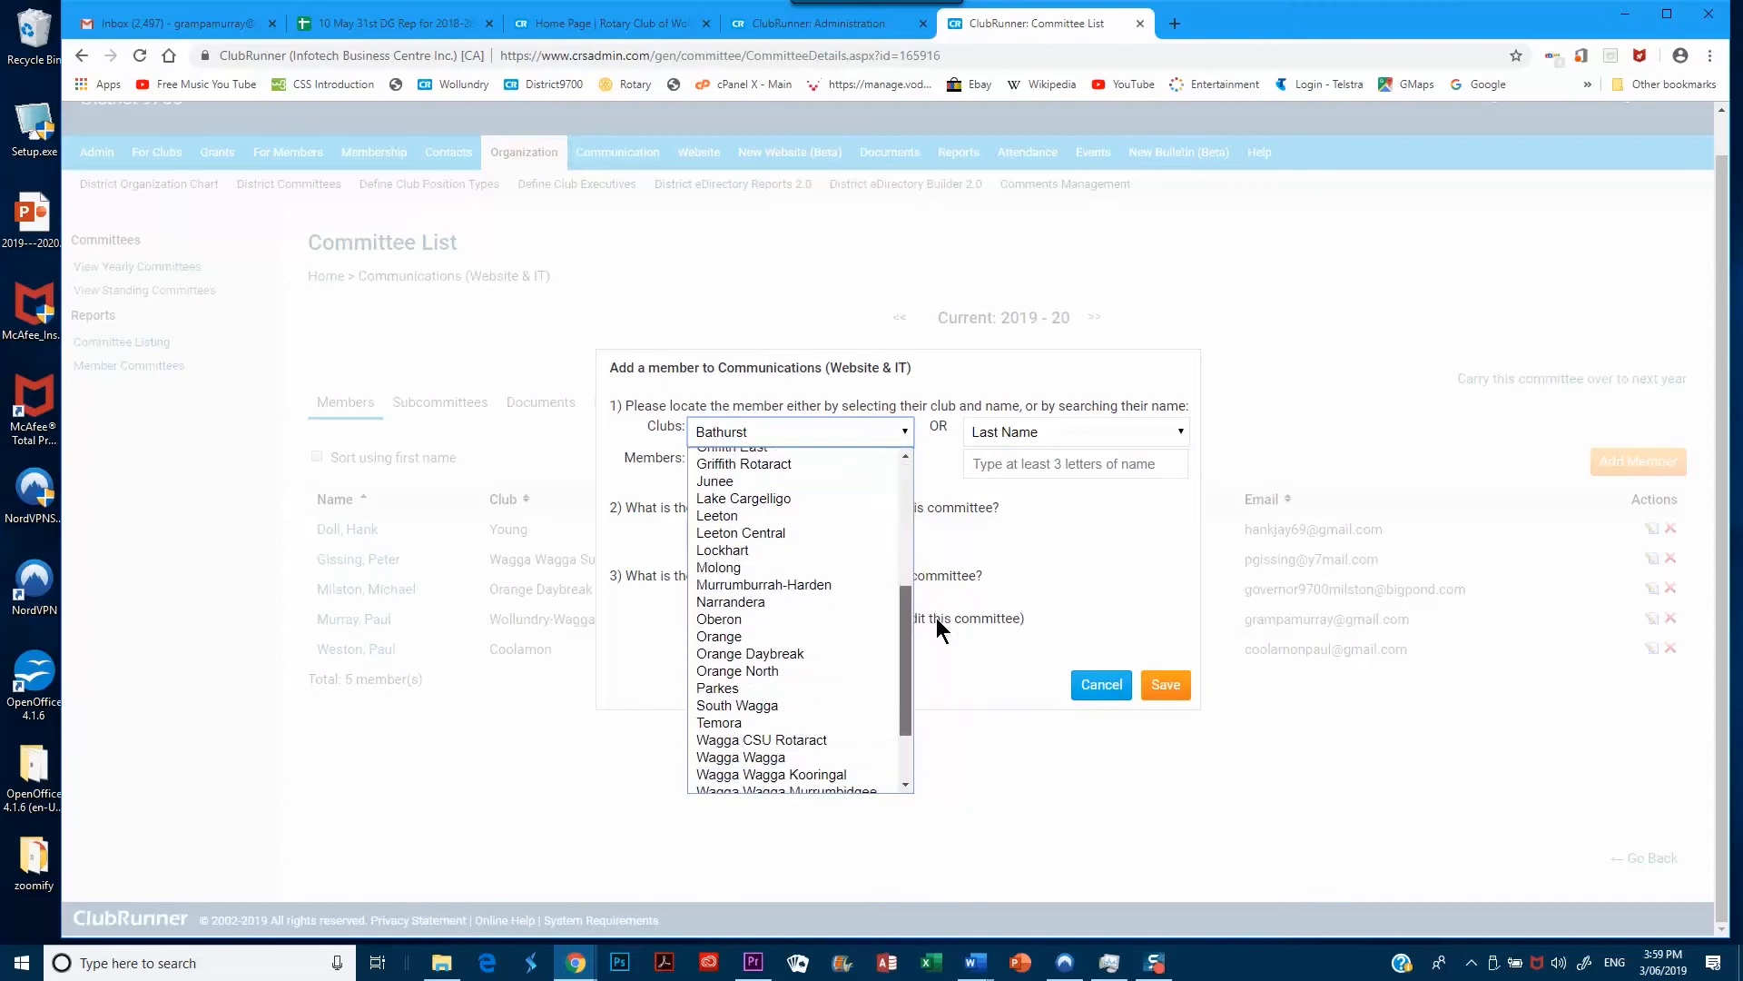
pyautogui.click(774, 670)
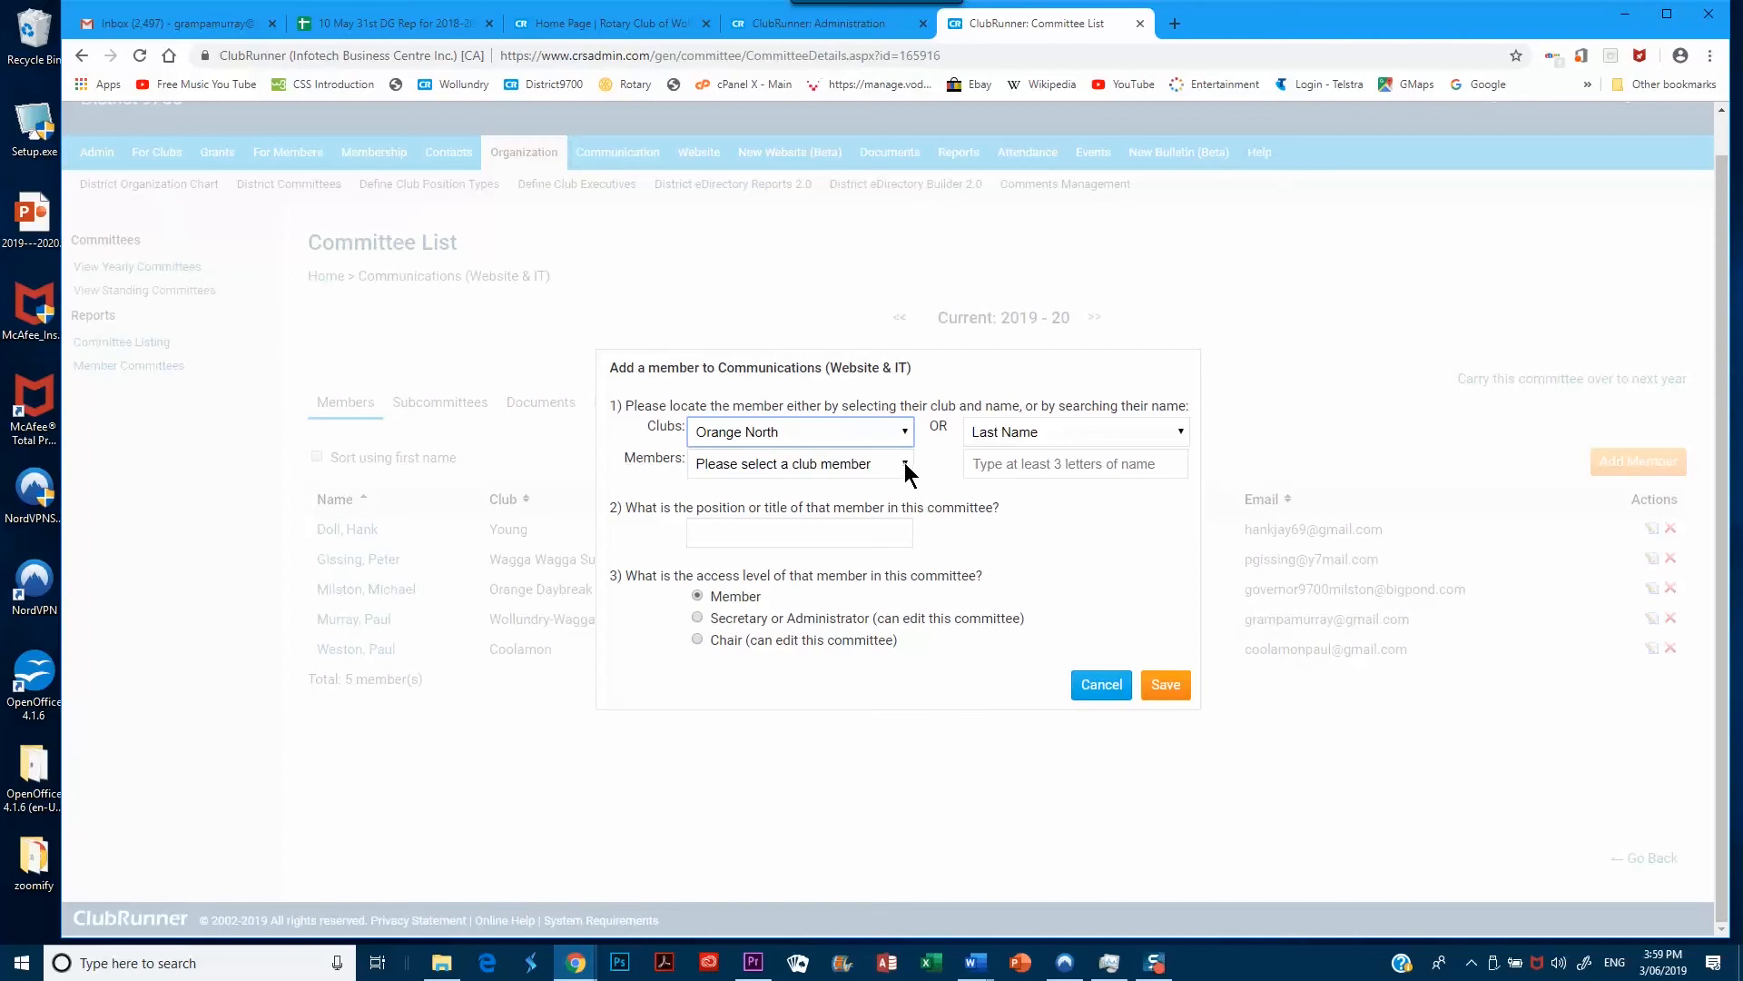
pyautogui.click(904, 465)
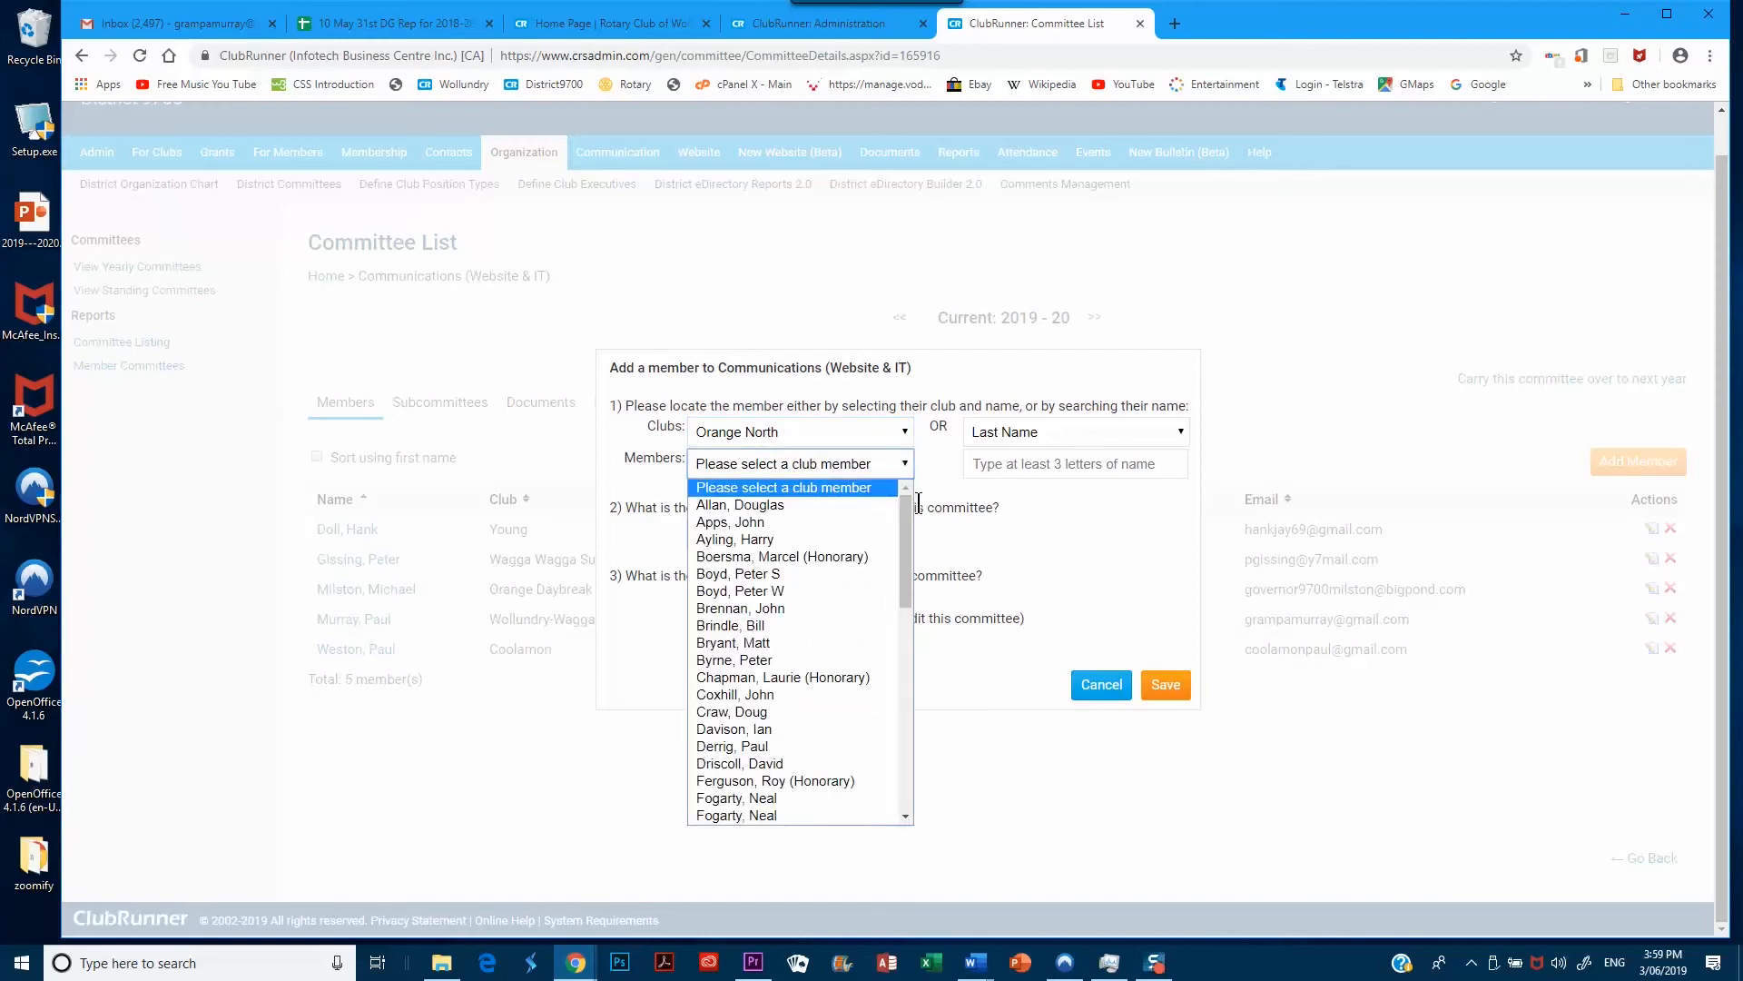
pyautogui.moveTo(907, 535); pyautogui.dragTo(913, 651)
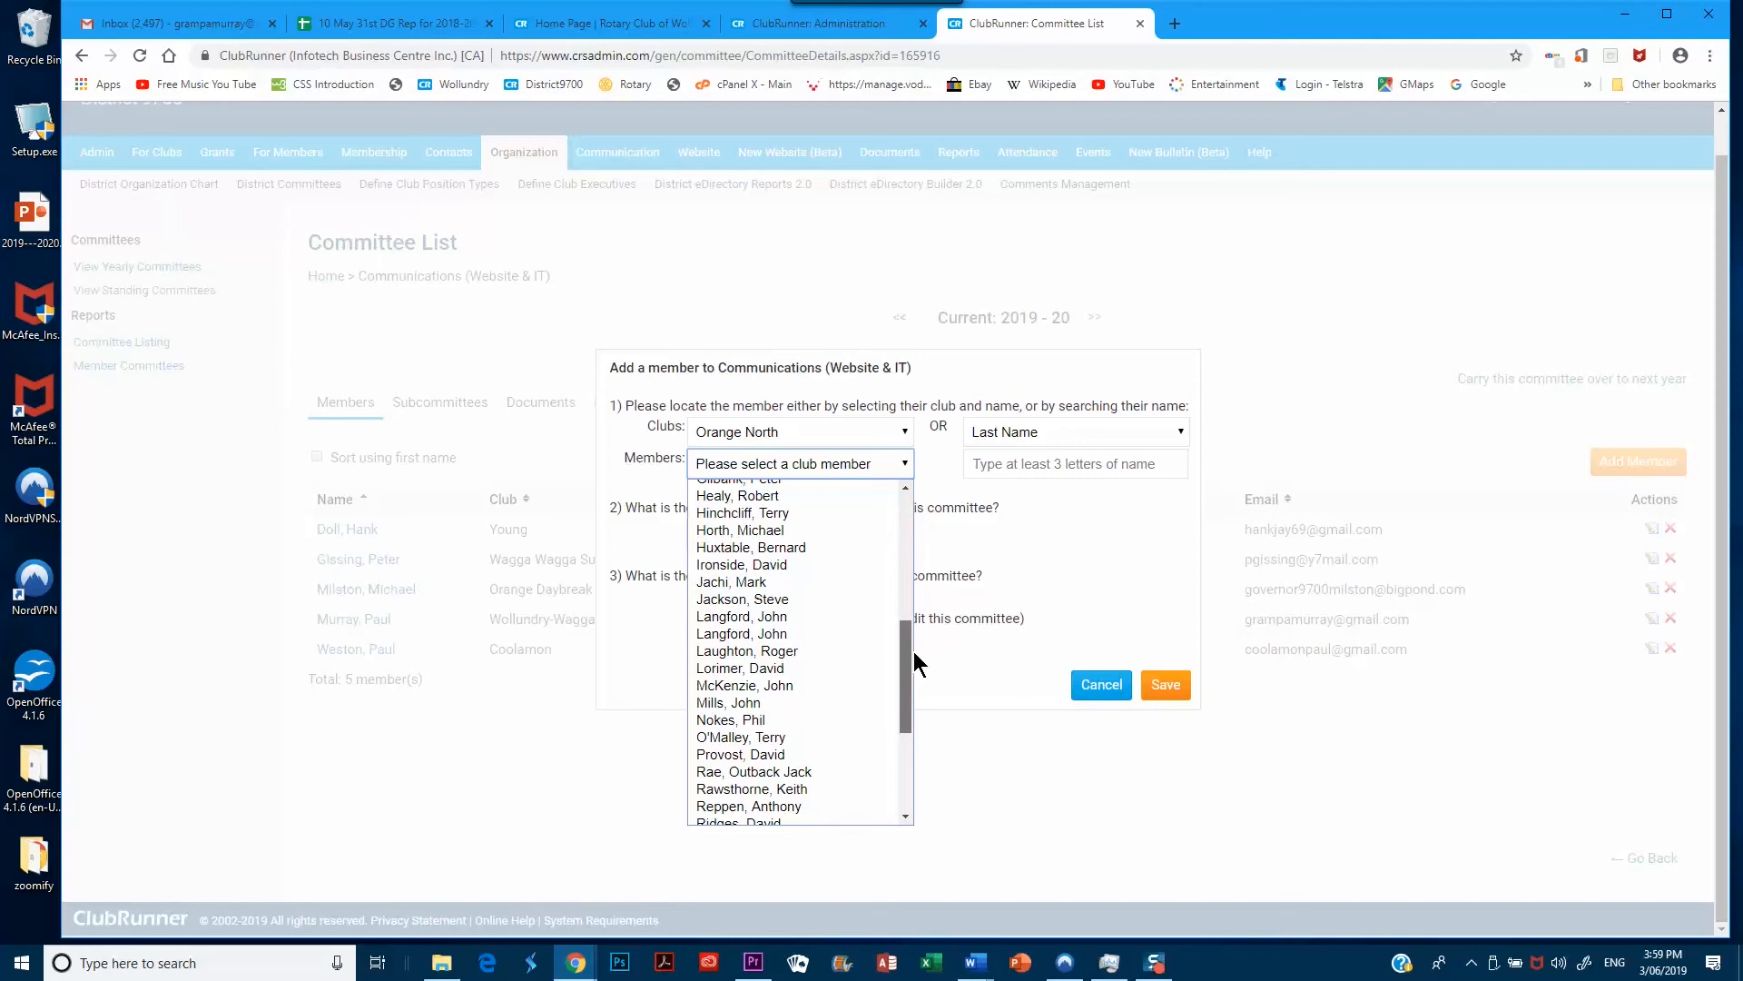
pyautogui.moveTo(914, 651); pyautogui.dragTo(913, 651)
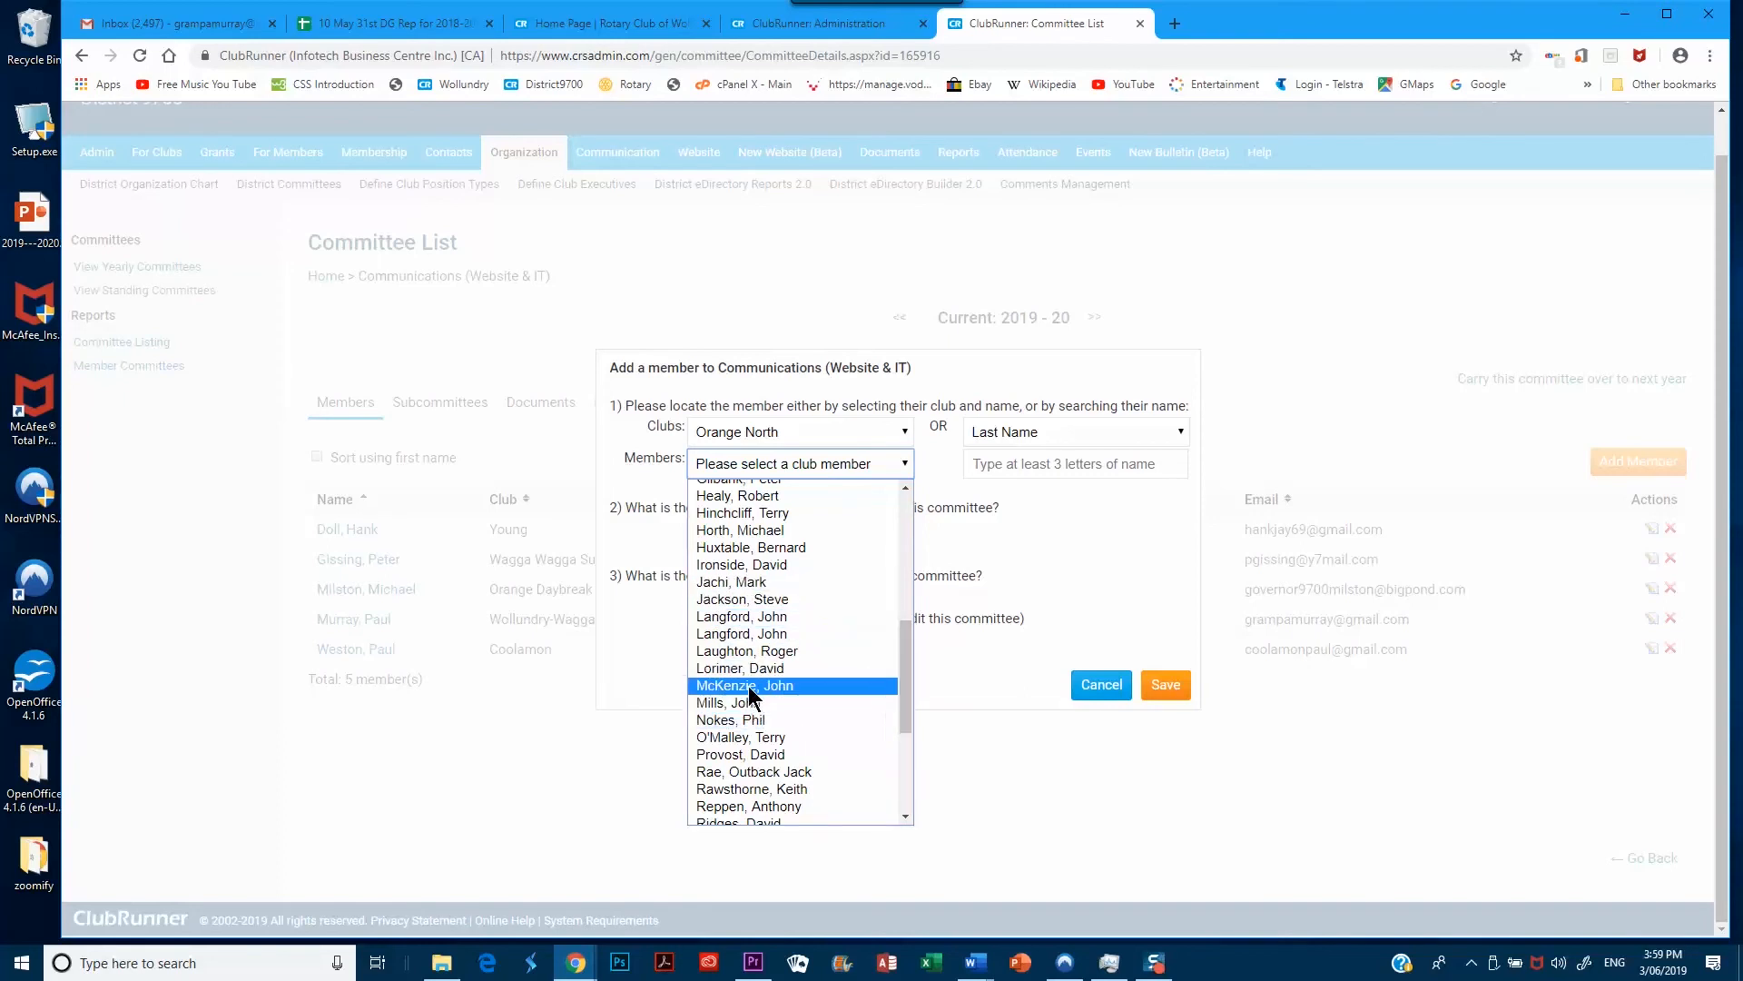
pyautogui.click(750, 686)
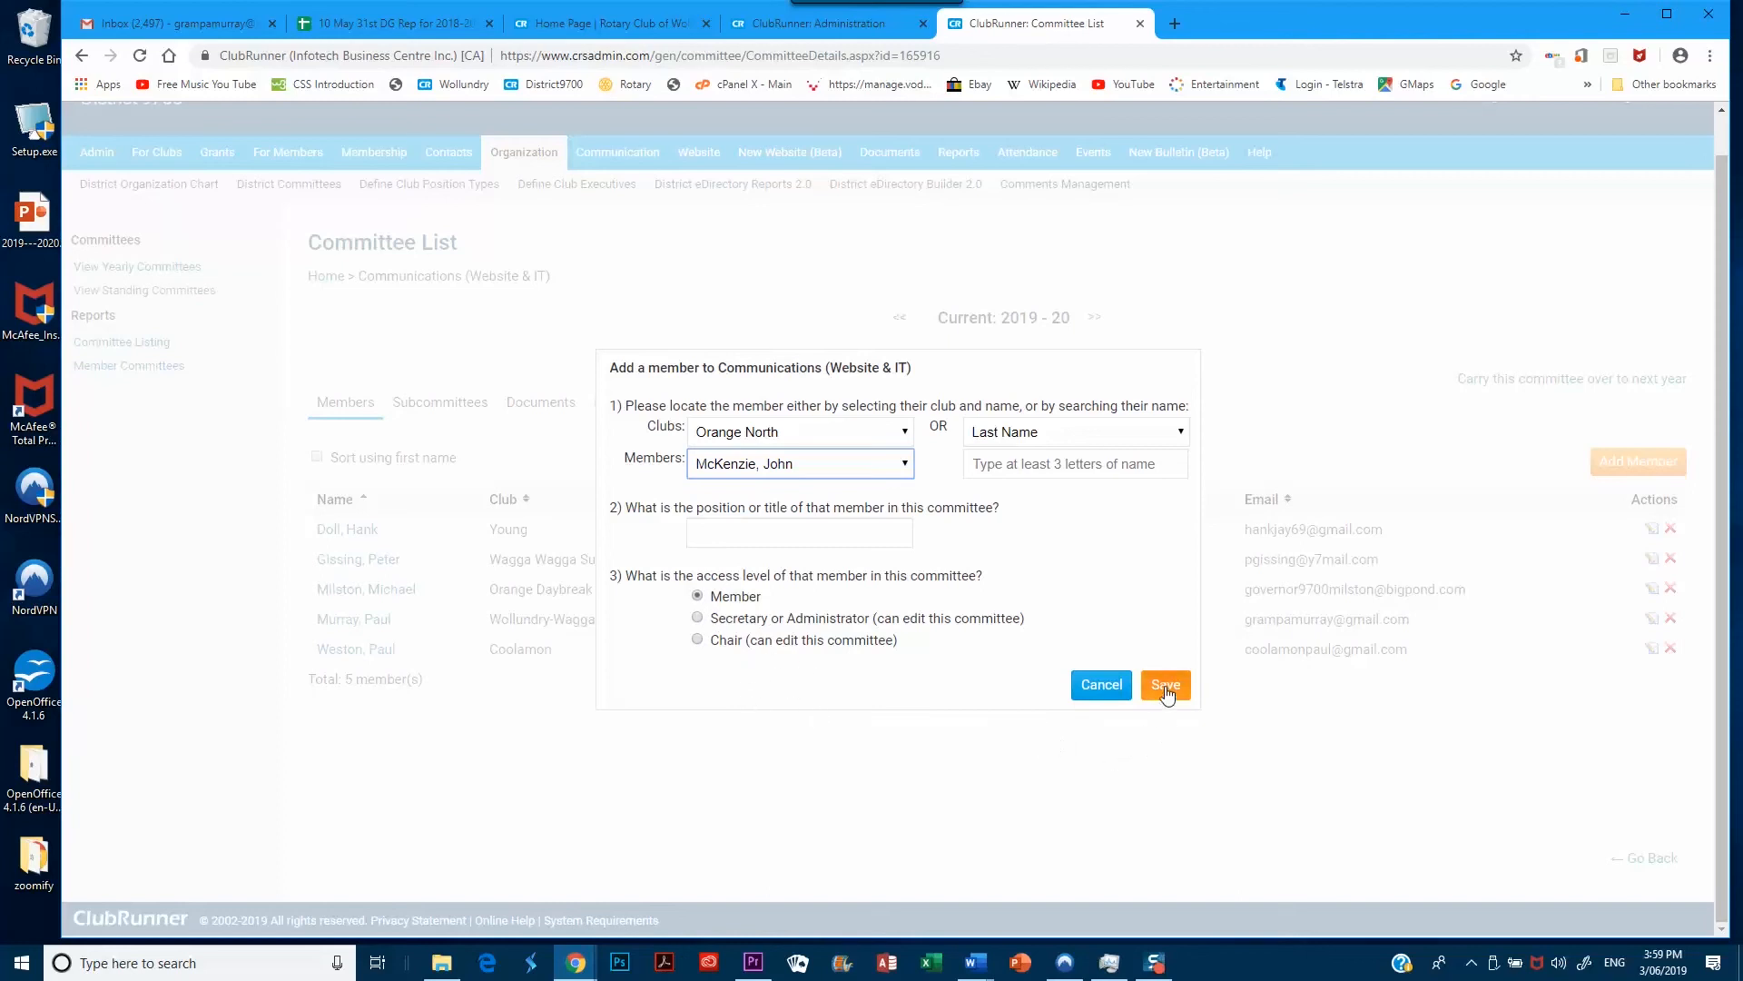
pyautogui.click(1166, 688)
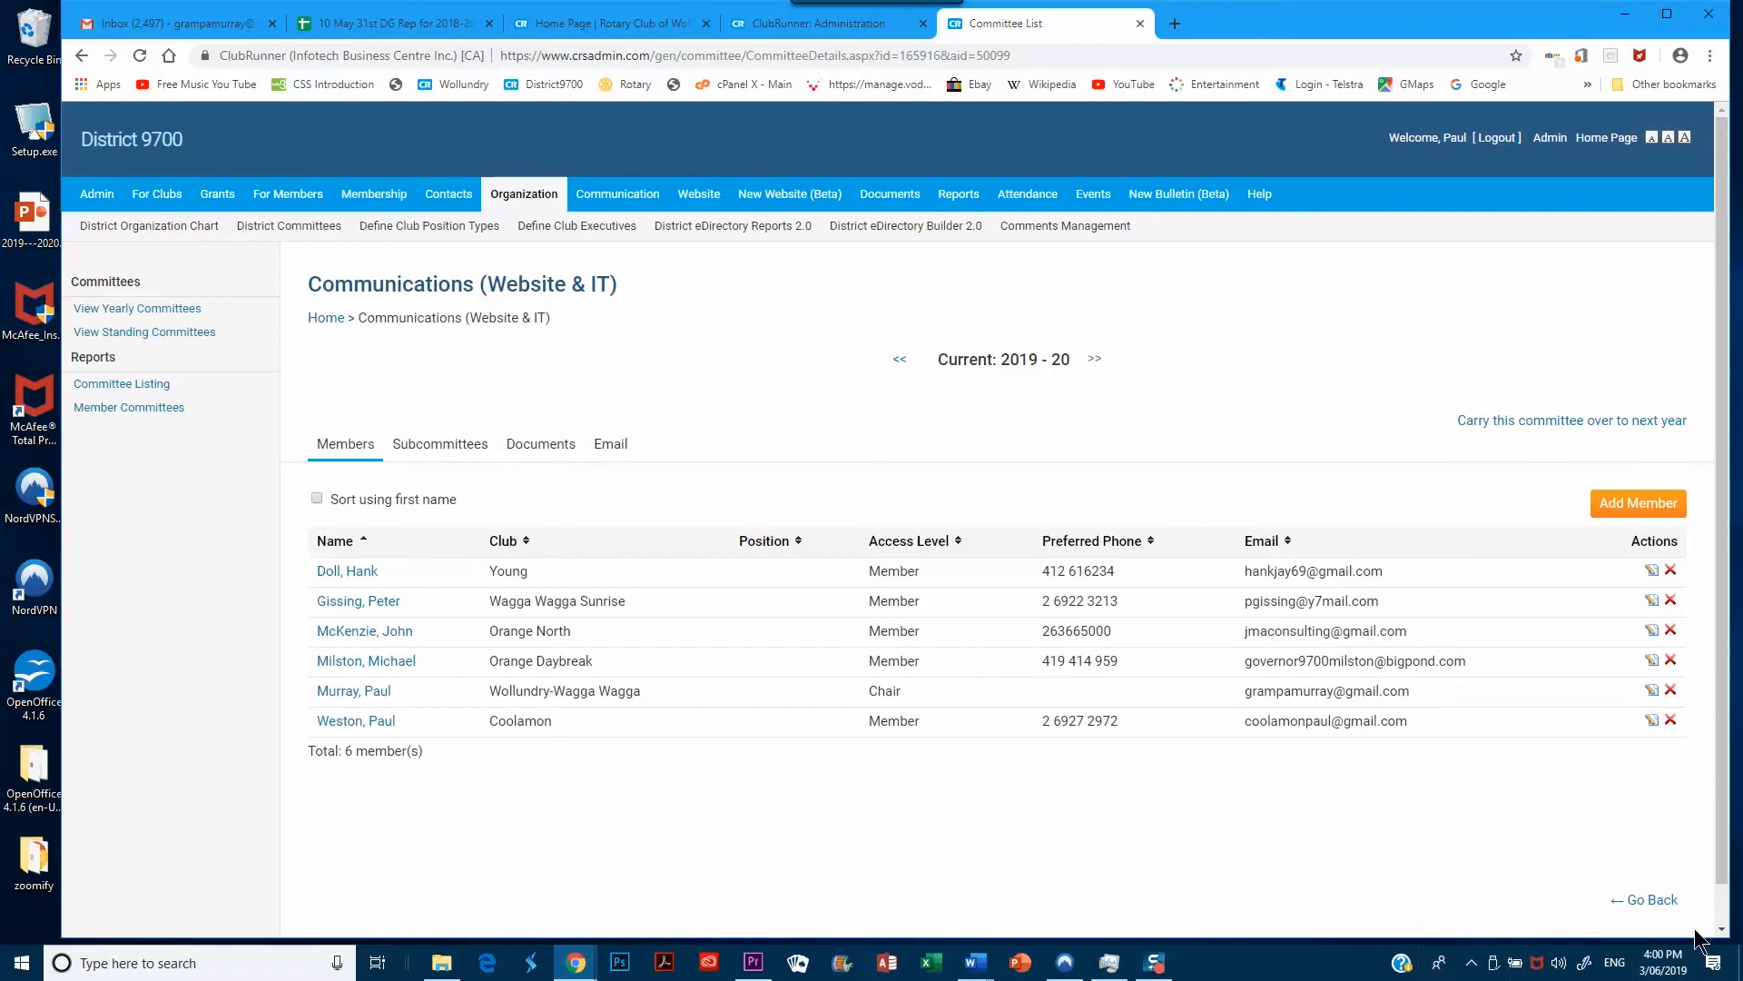
# Return to the 2019 - 20 district Committees list
pyautogui.click(1653, 900)
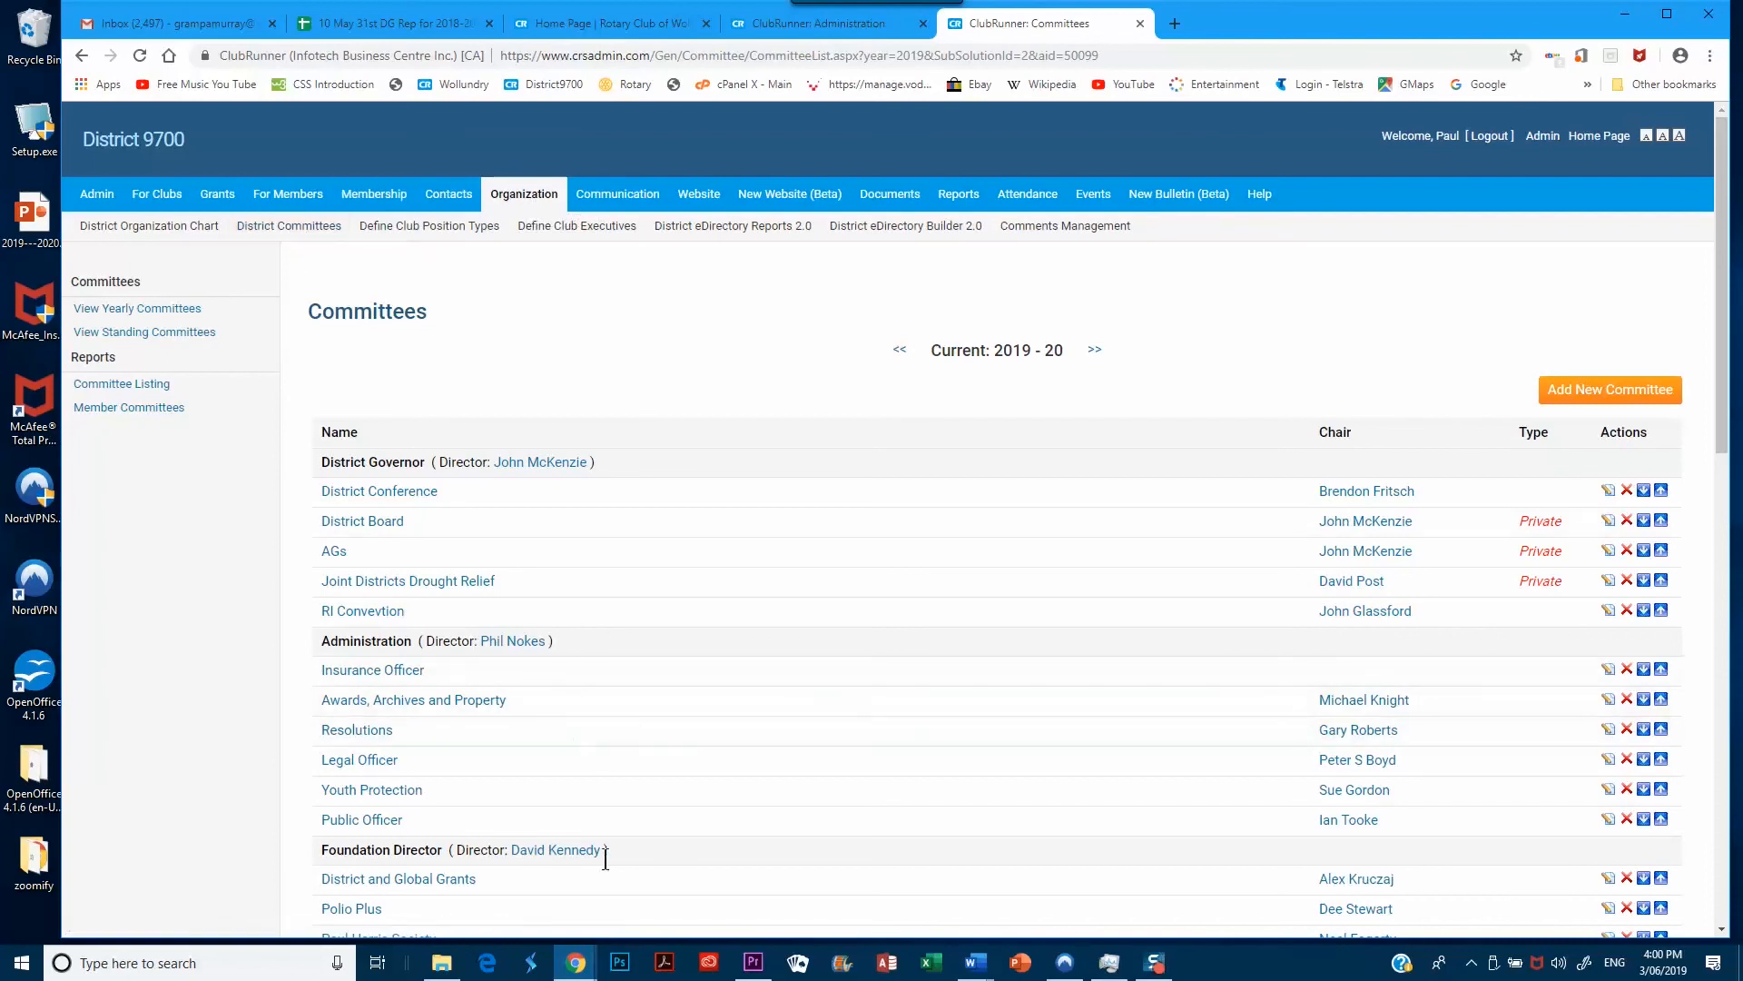
# Scroll the Committees list down to the Public Image & Communications group
pyautogui.scroll(-6, 650, 745)
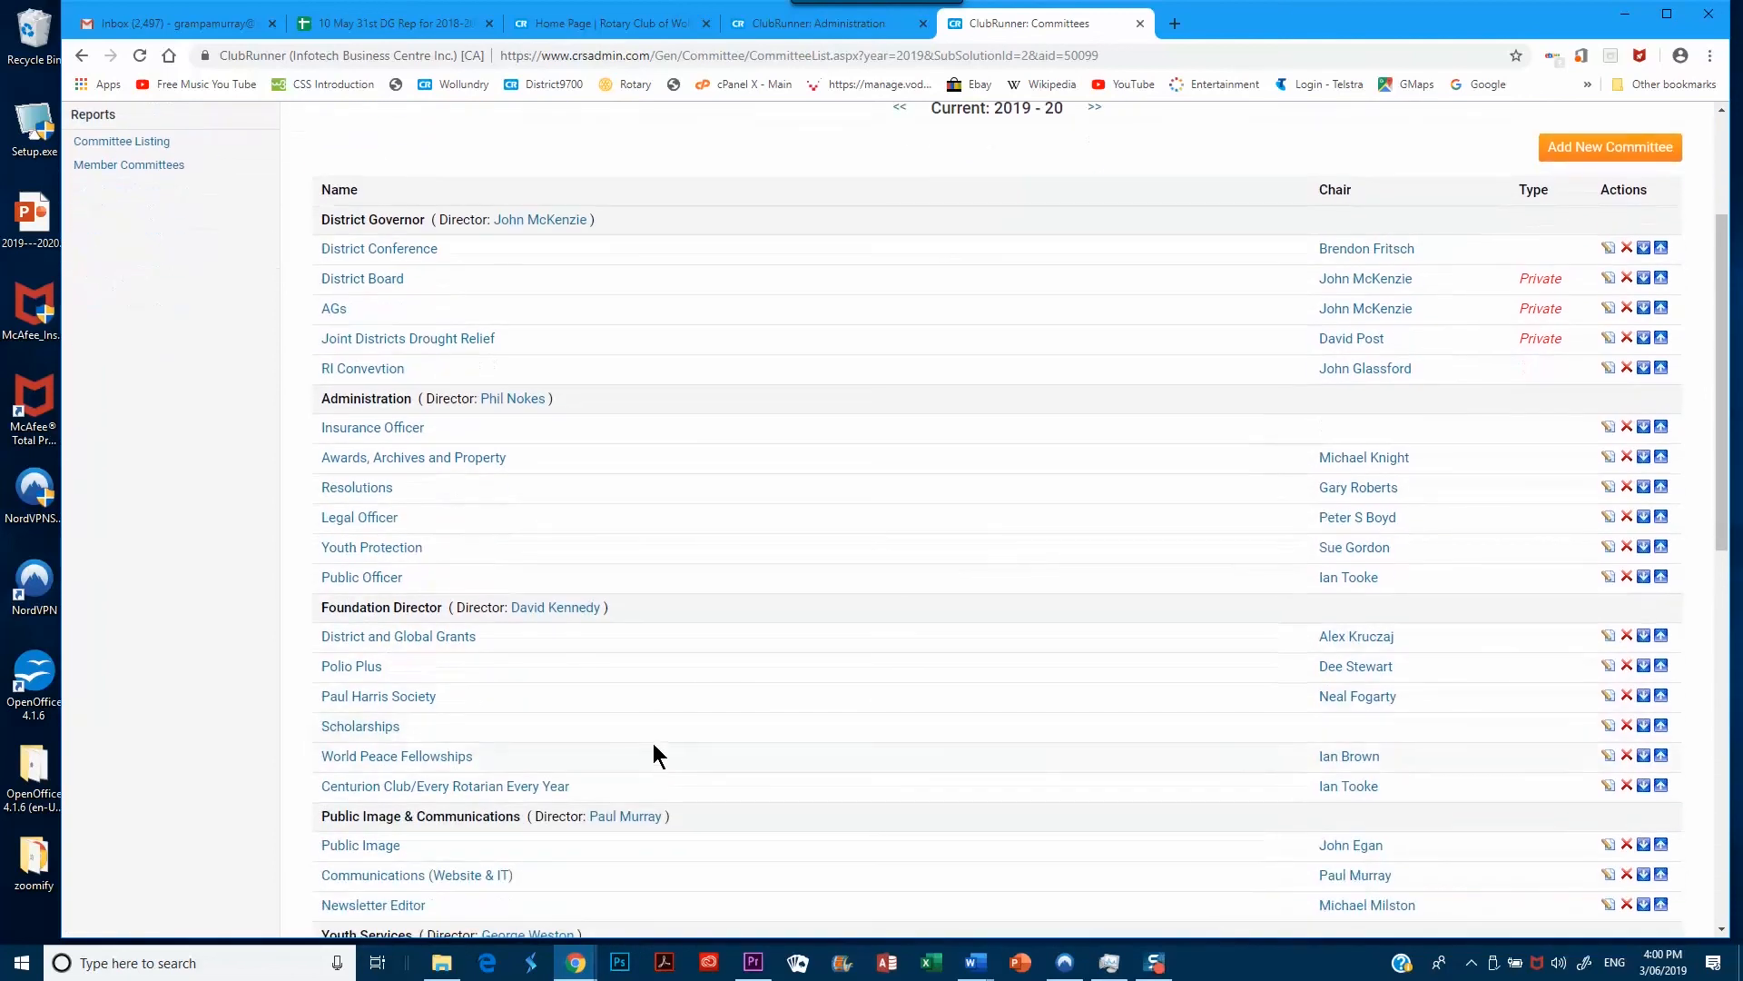
pyautogui.scroll(-2, 777, 796)
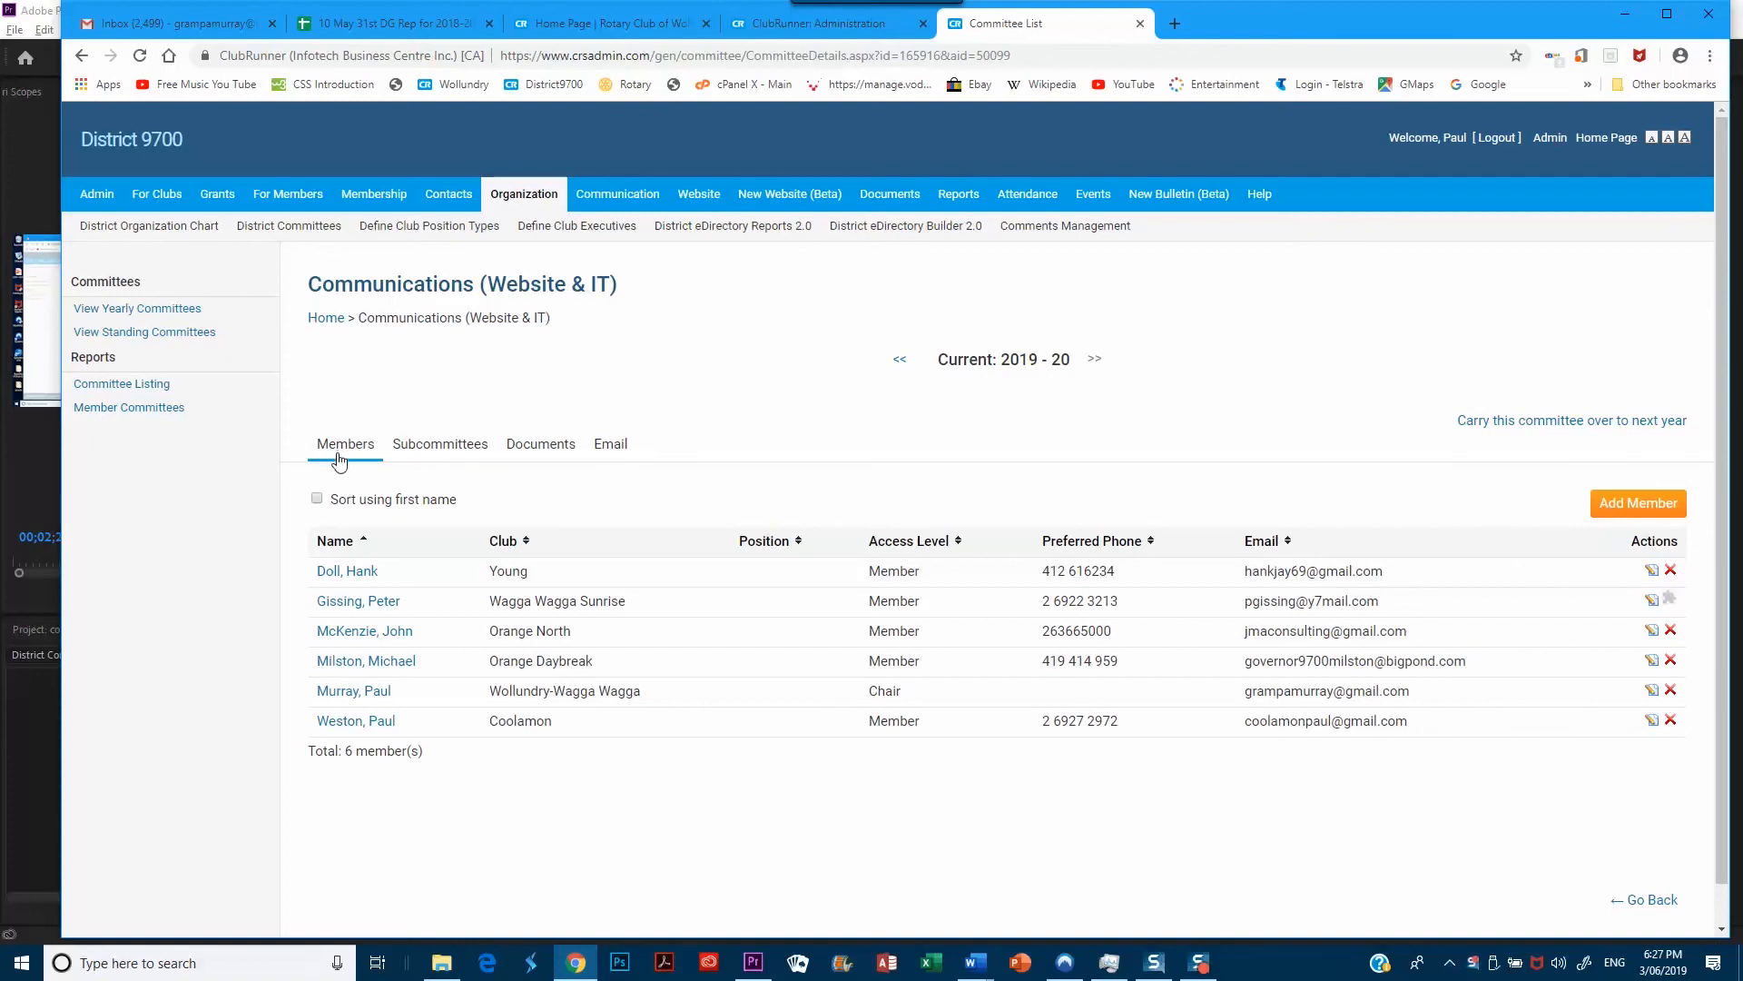
# Look through the Subcommittees, Email and Documents tabs, then start a new document in Main
pyautogui.click(447, 455)
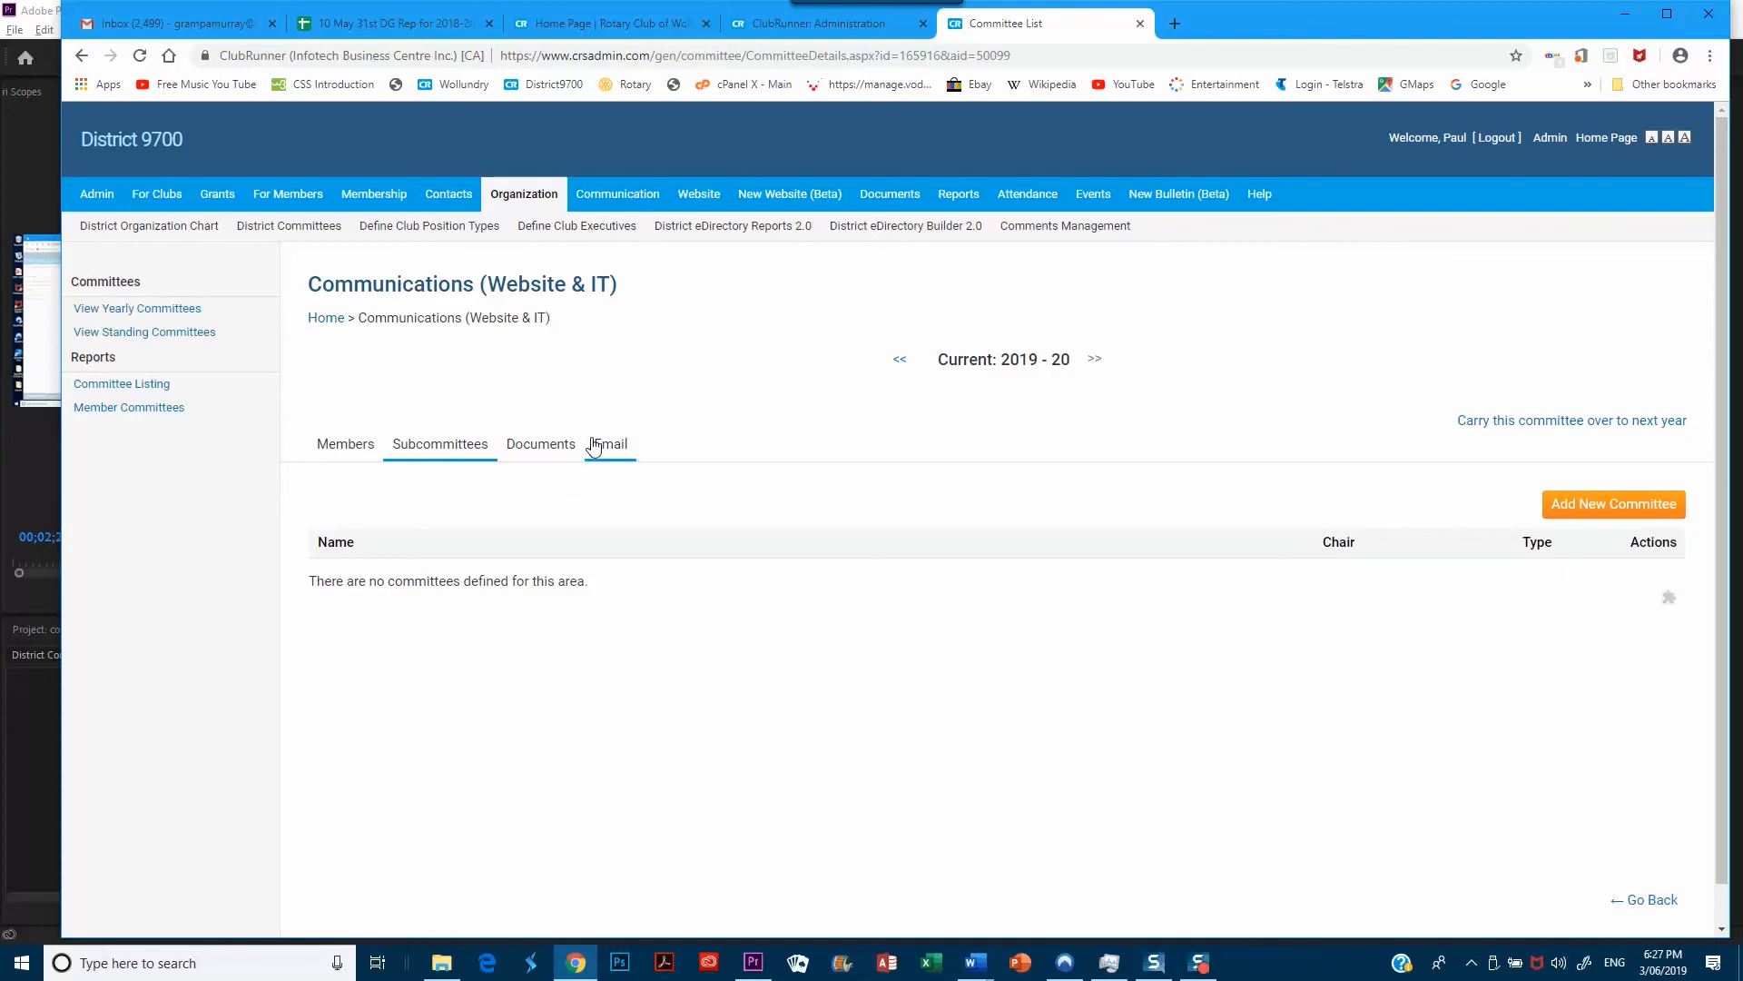
pyautogui.click(614, 459)
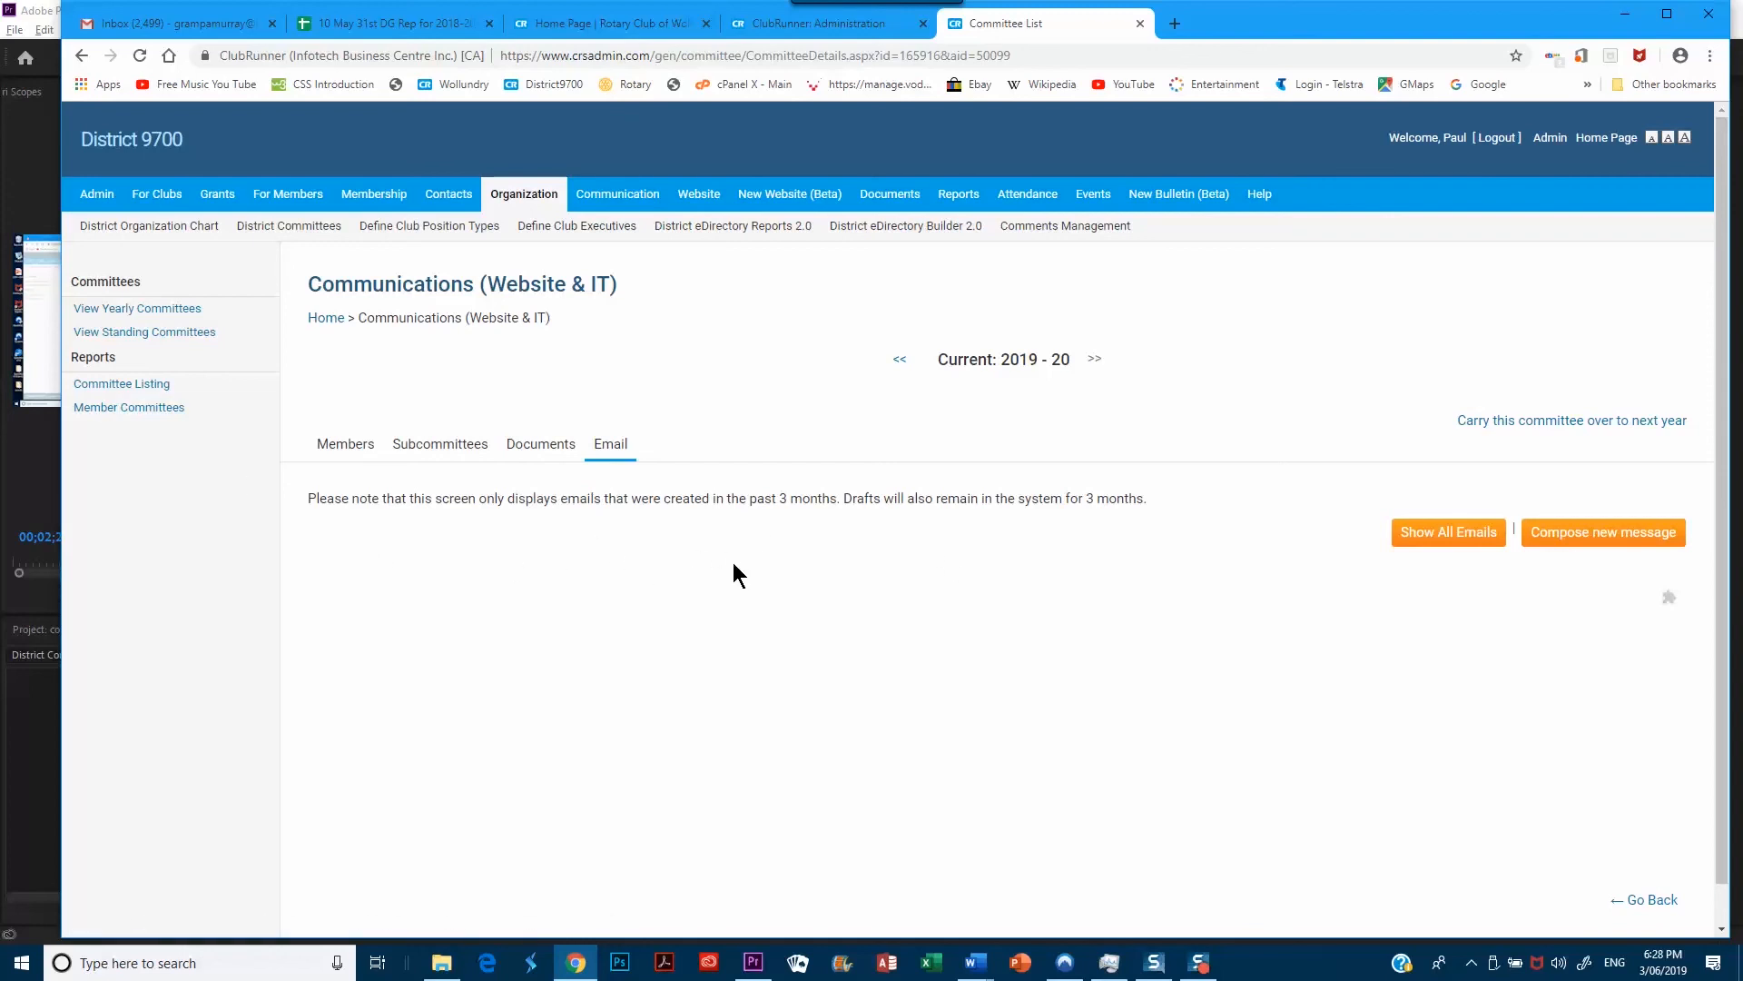
pyautogui.click(538, 446)
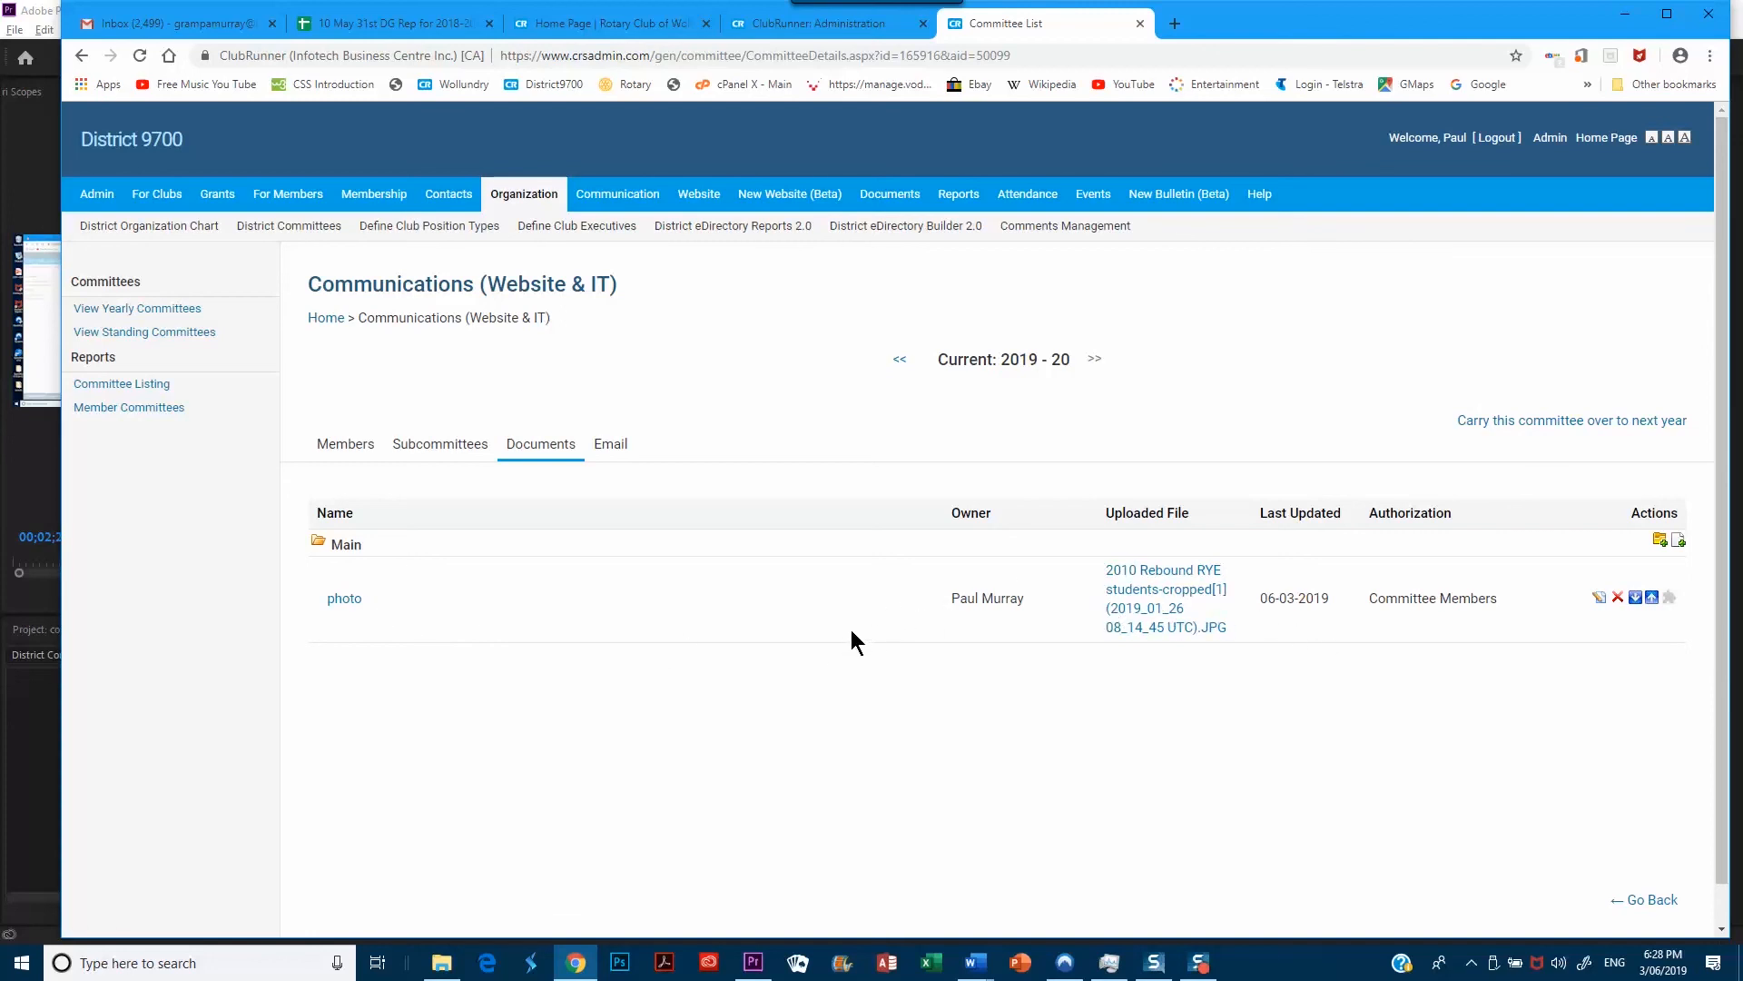
pyautogui.click(1678, 541)
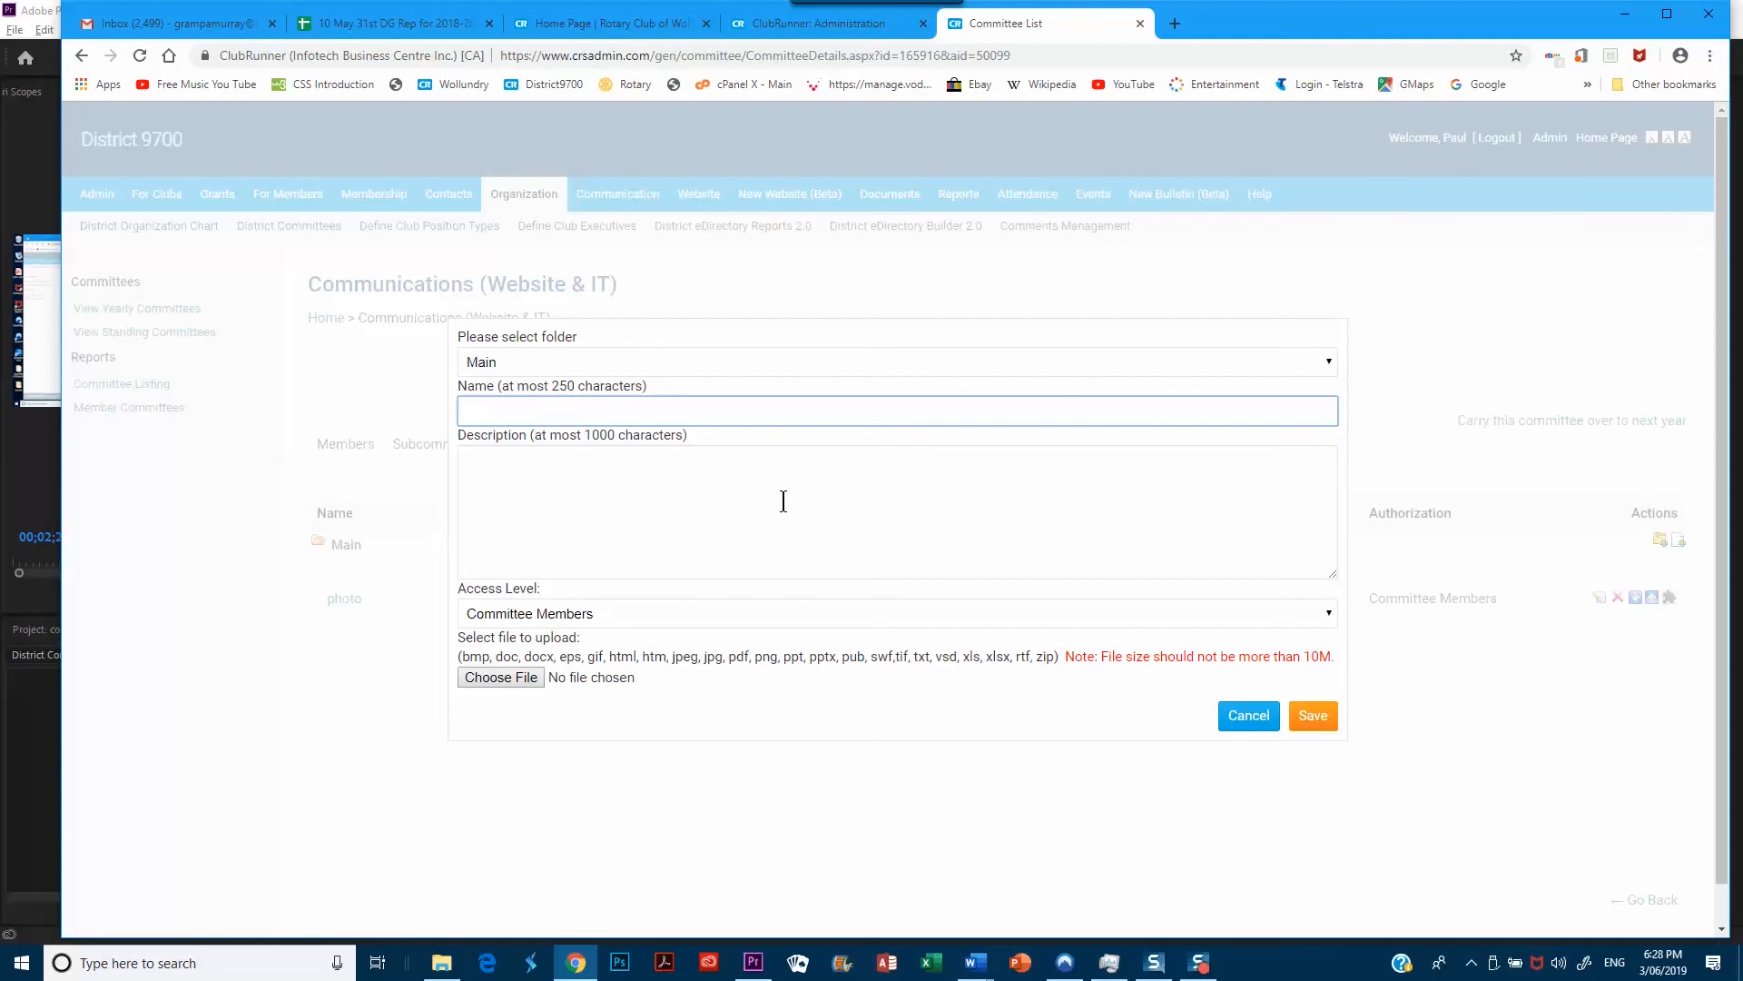
# Name the document 'Important document' and bring up the file chooser
pyautogui.write('Important document')
pyautogui.click(522, 682)
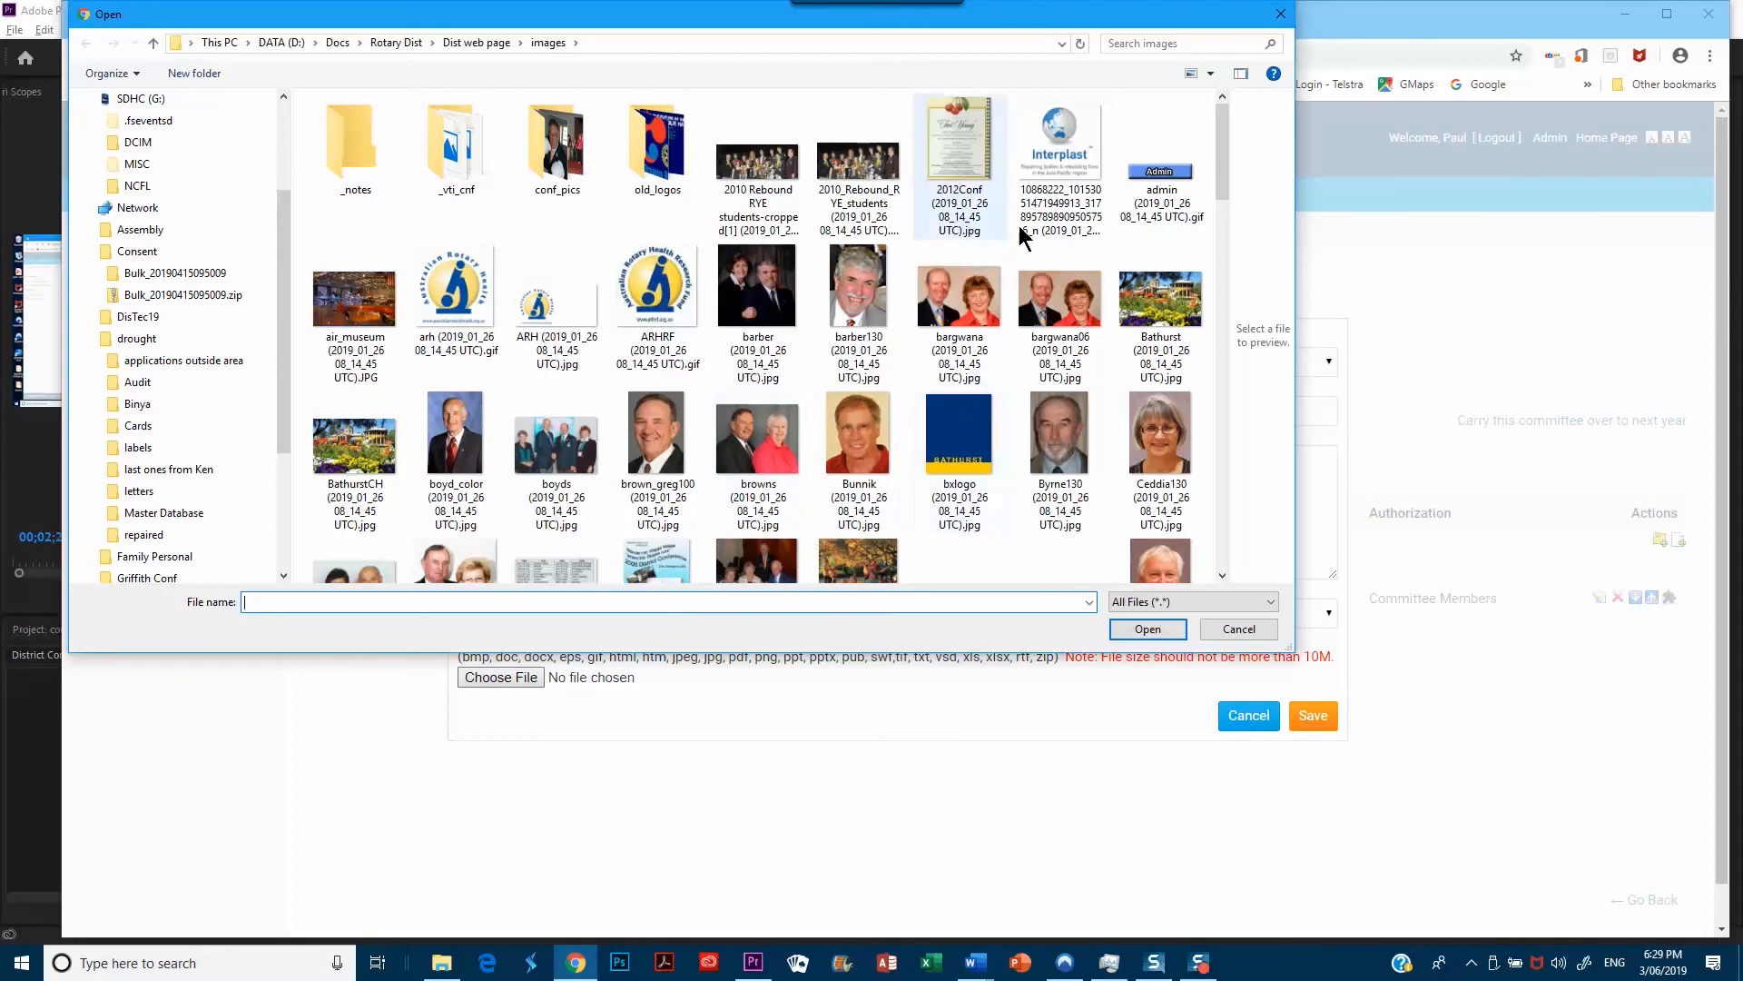
# Choose the lonergans250 image from the images folder as the upload file
pyautogui.scroll(-5, 894, 389)
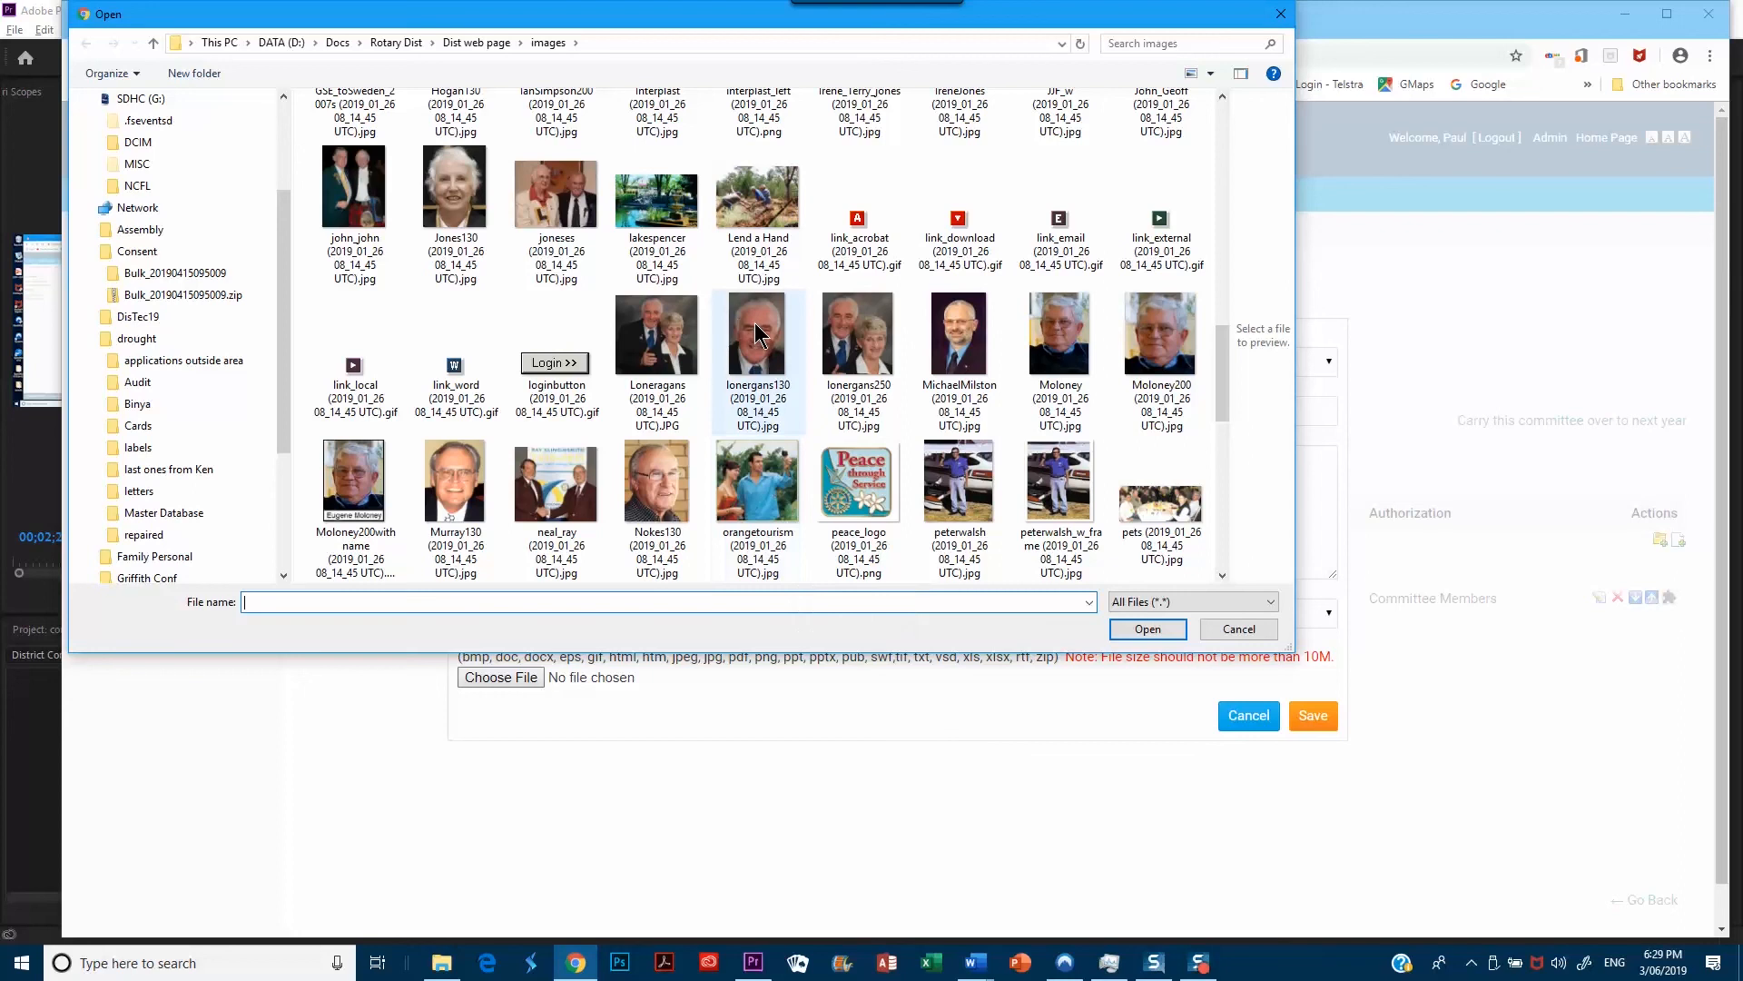
pyautogui.click(857, 362)
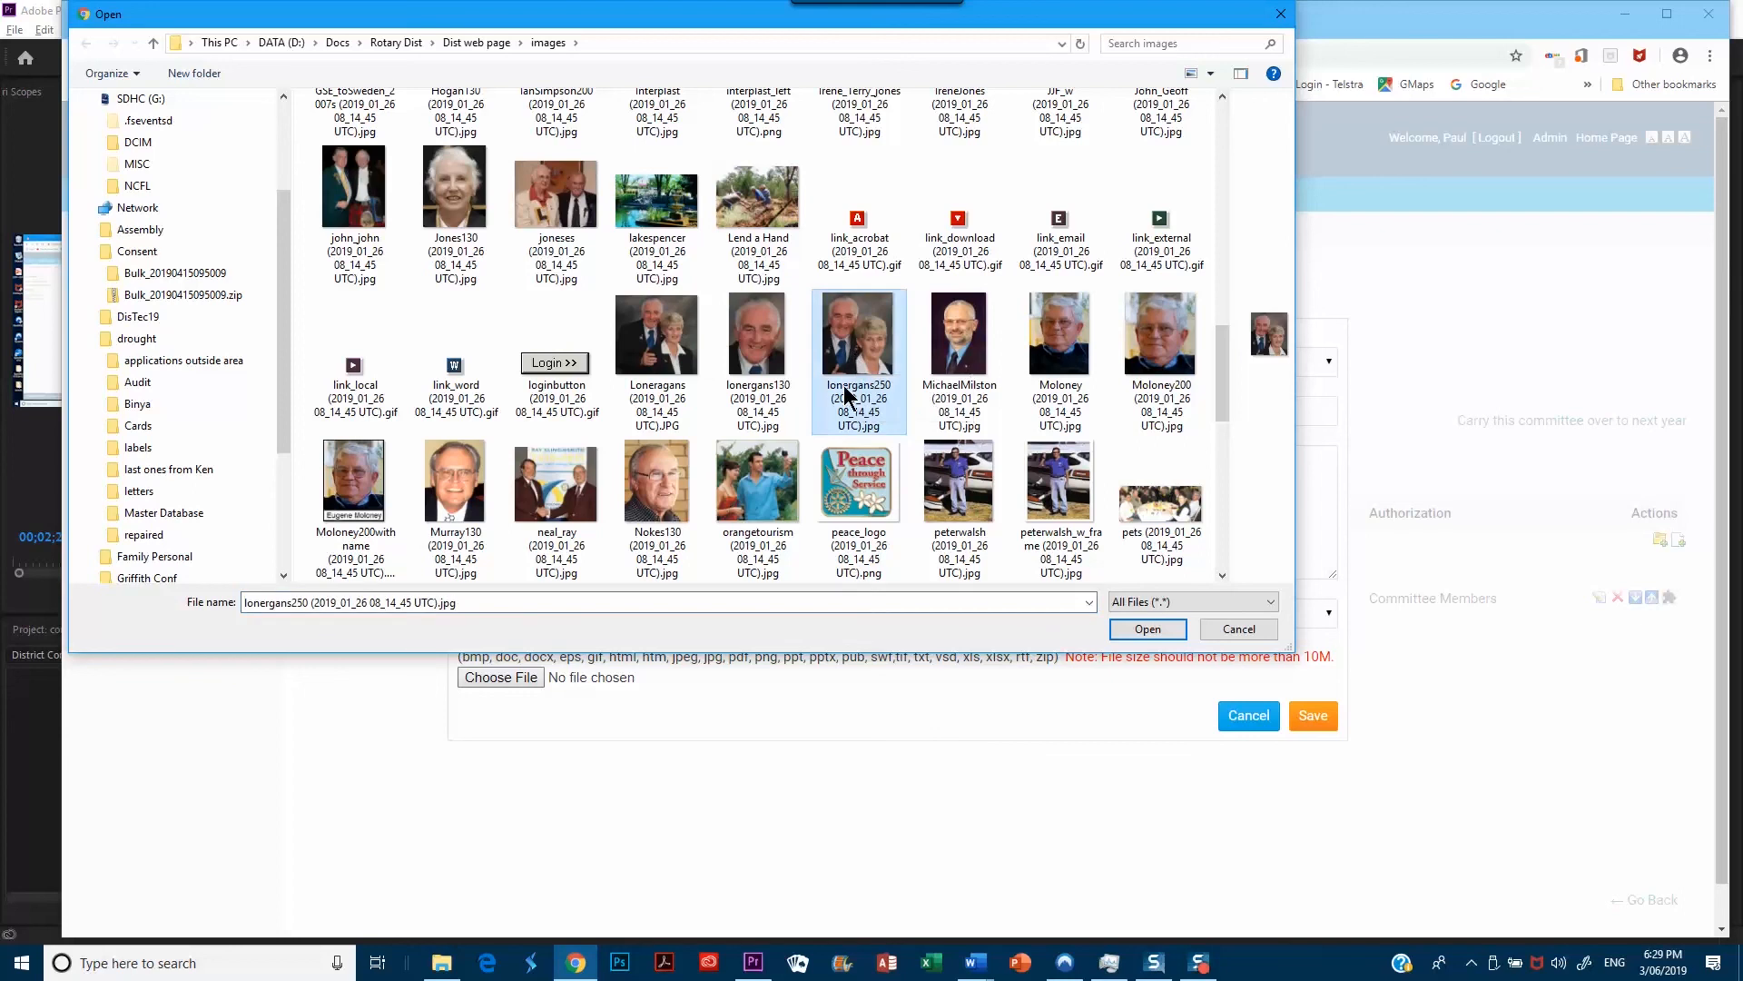
pyautogui.click(1149, 631)
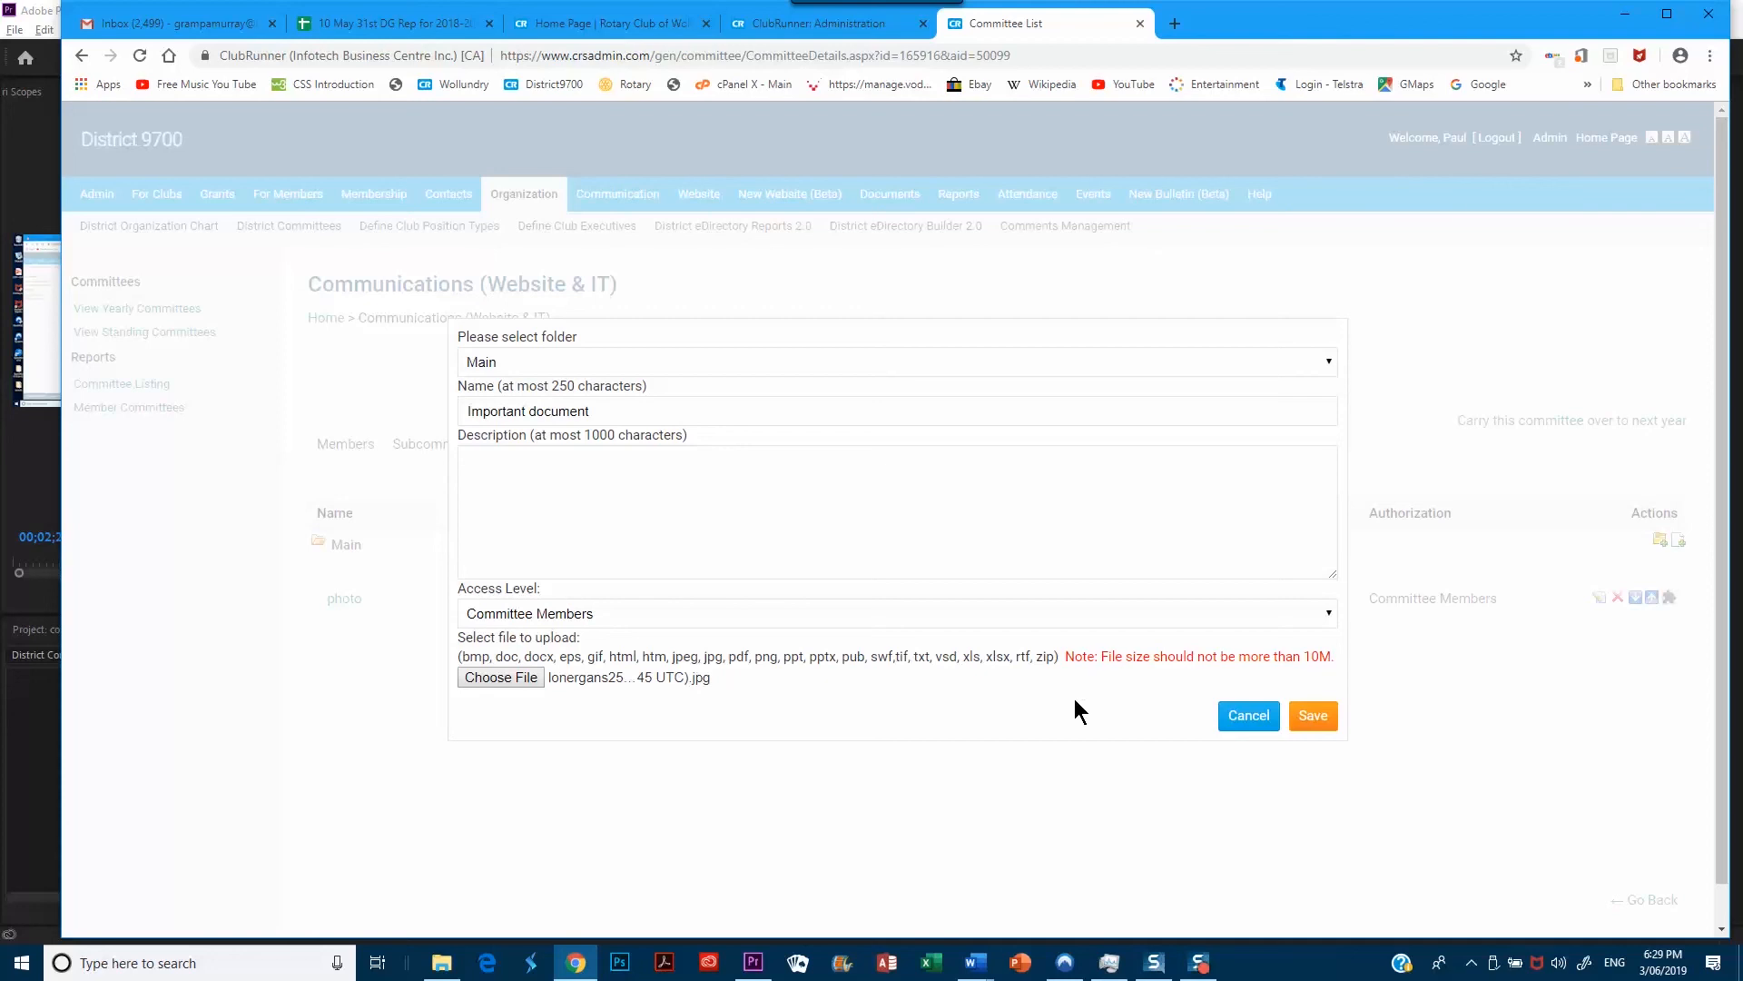
# Save 'Important document' to the Main folder and return to the committee's member list
pyautogui.click(1312, 719)
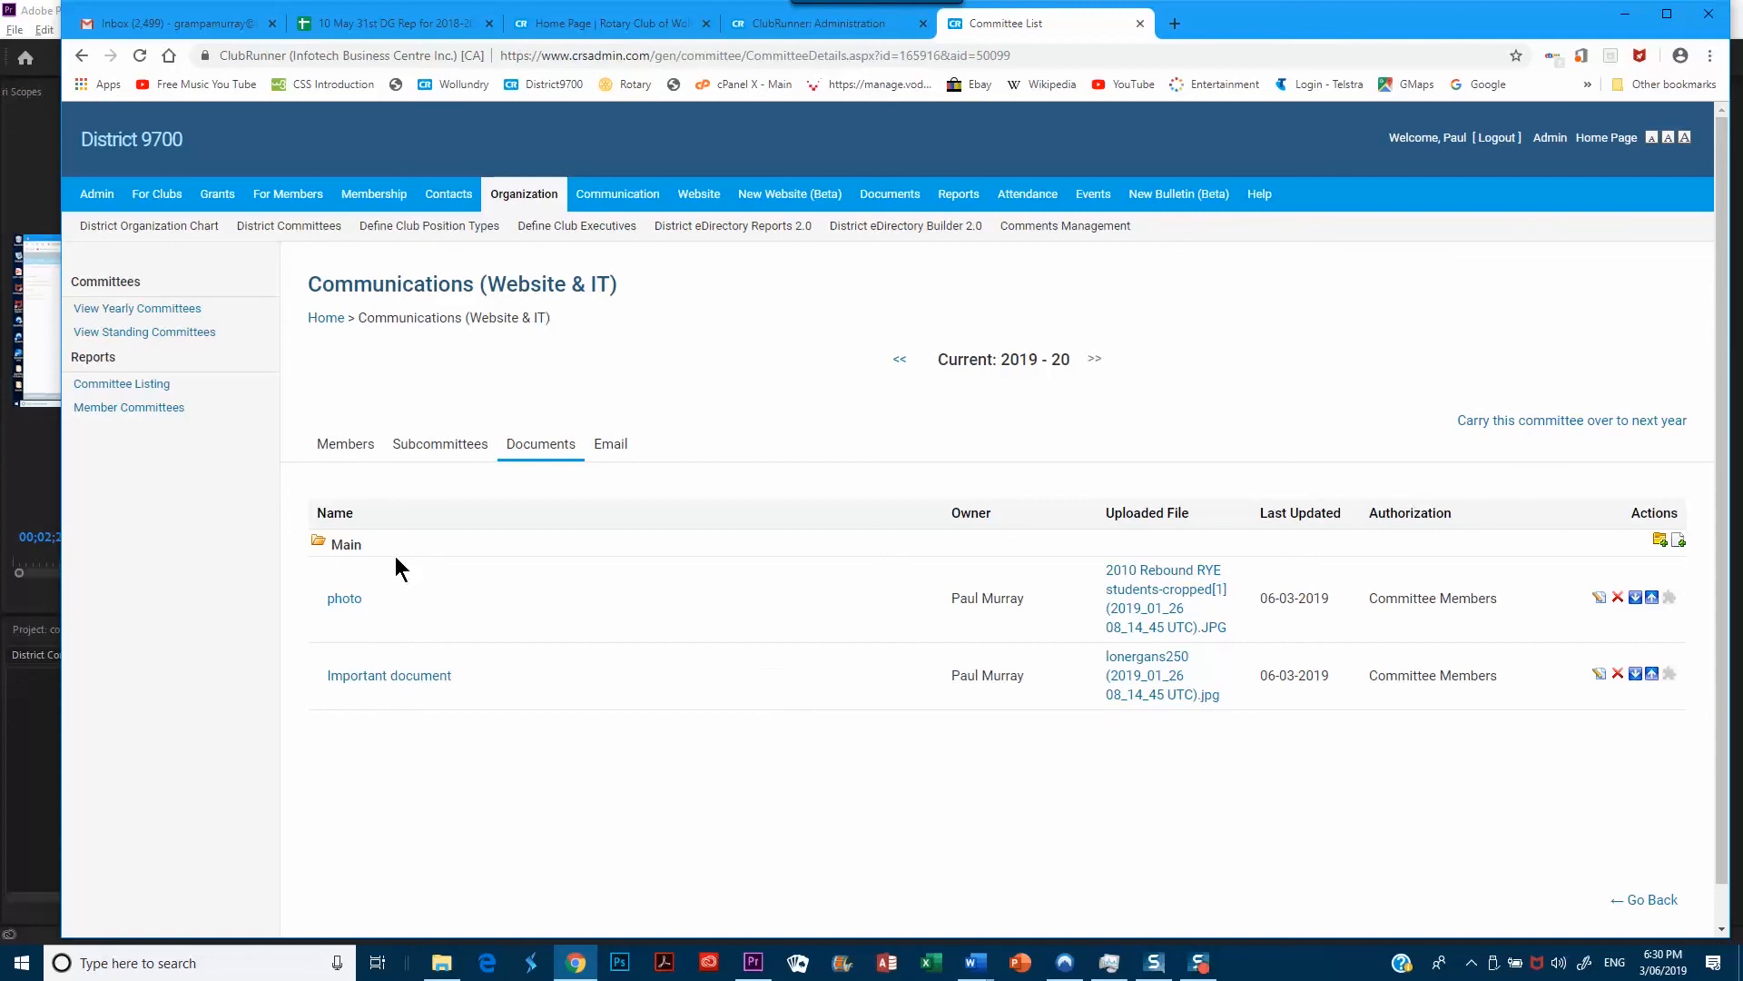
pyautogui.click(352, 448)
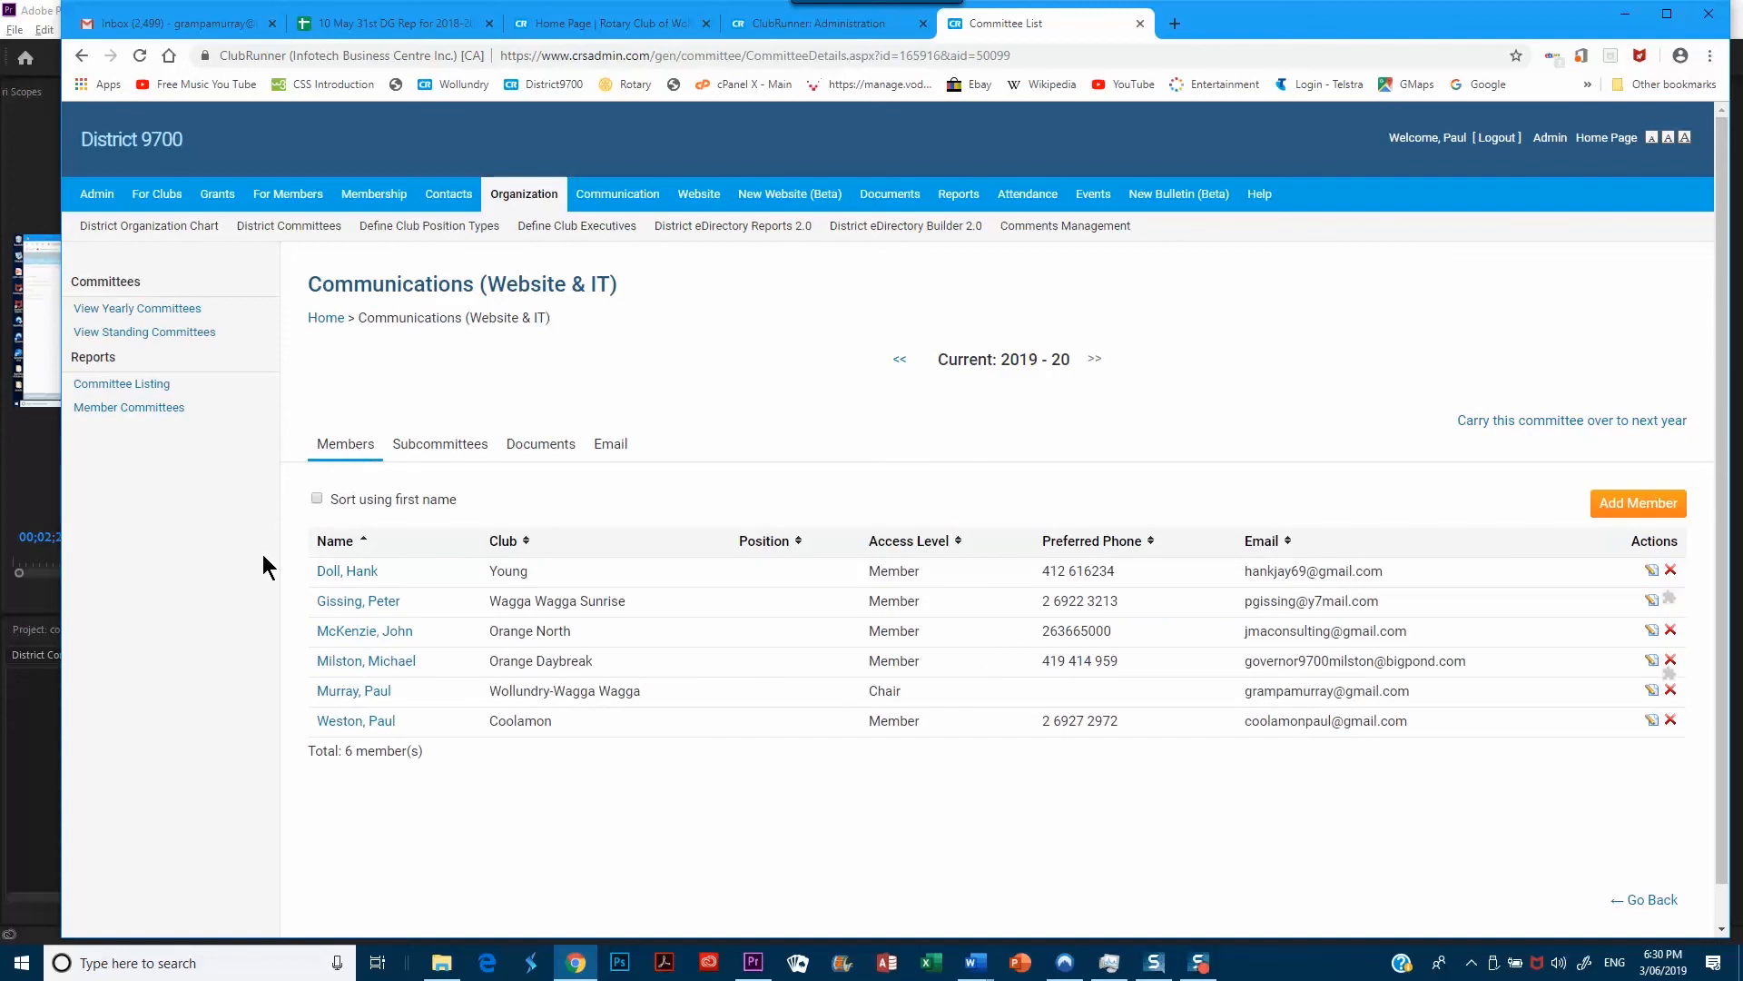